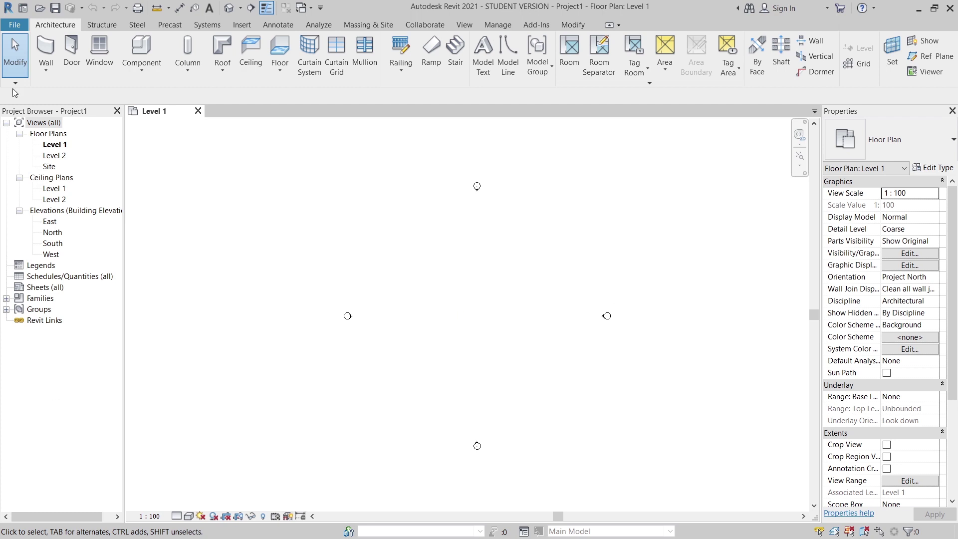
Step: Create a new family from the English Metric Generic Model Pattern Based.rft template
click(14, 25)
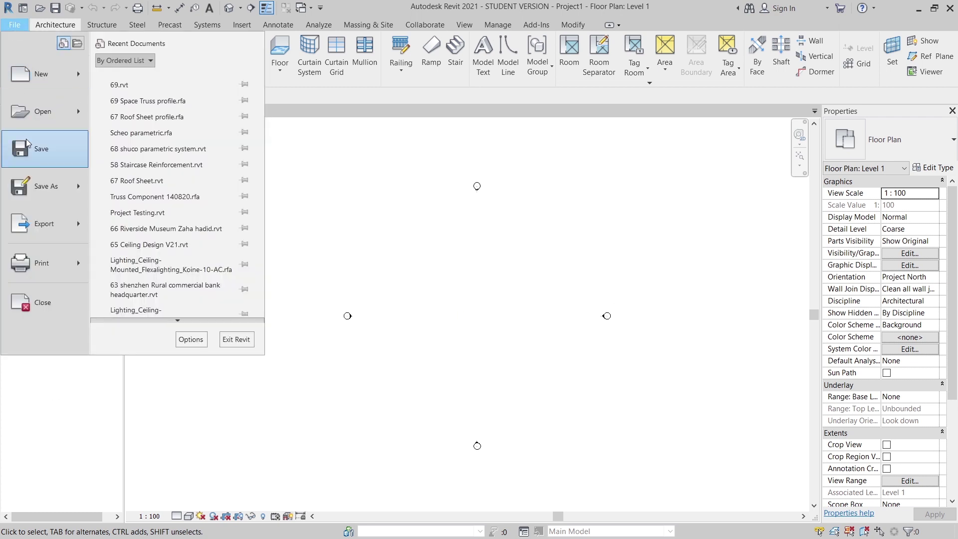
mouse_move(43, 76)
click(148, 131)
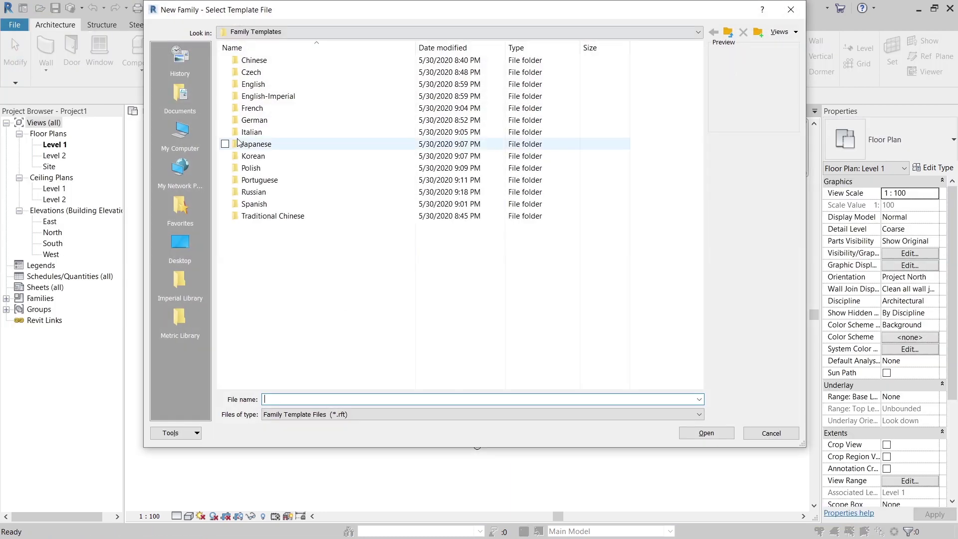
double_click(253, 83)
drag(703, 85, 724, 162)
double_click(413, 252)
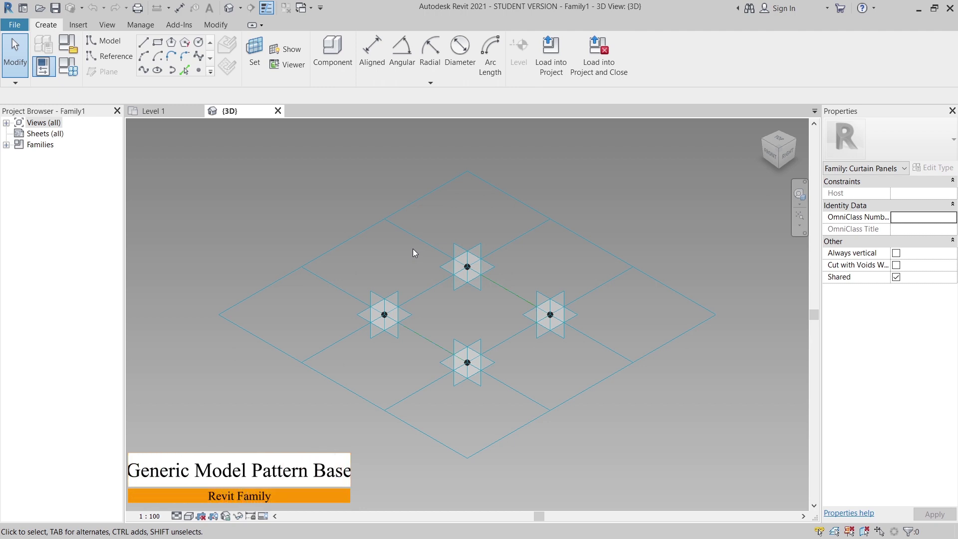
Step: Set the tile pattern grid's Horizontal and Vertical spacing to 1000 (1m) in Properties
shift+middle_drag(413, 248, 525, 399)
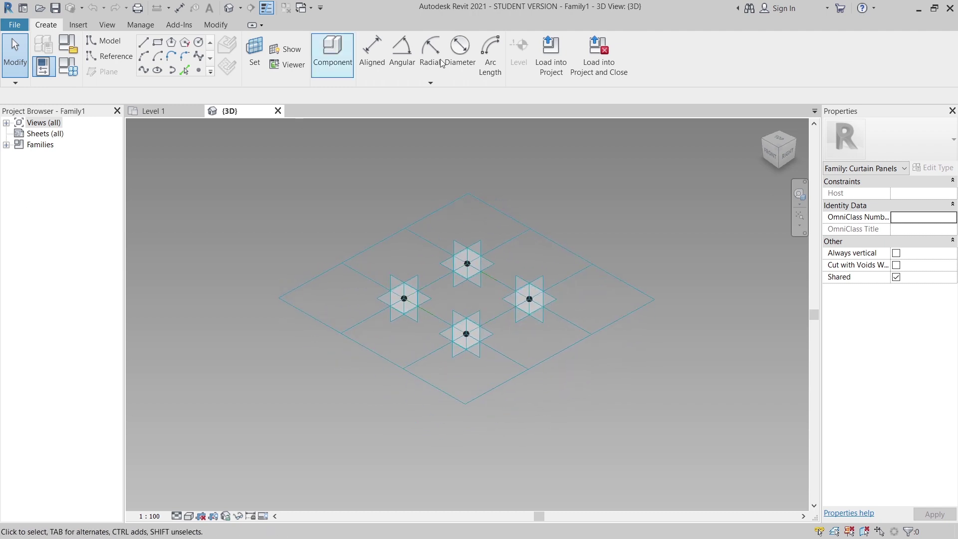
middle_drag(543, 177, 499, 206)
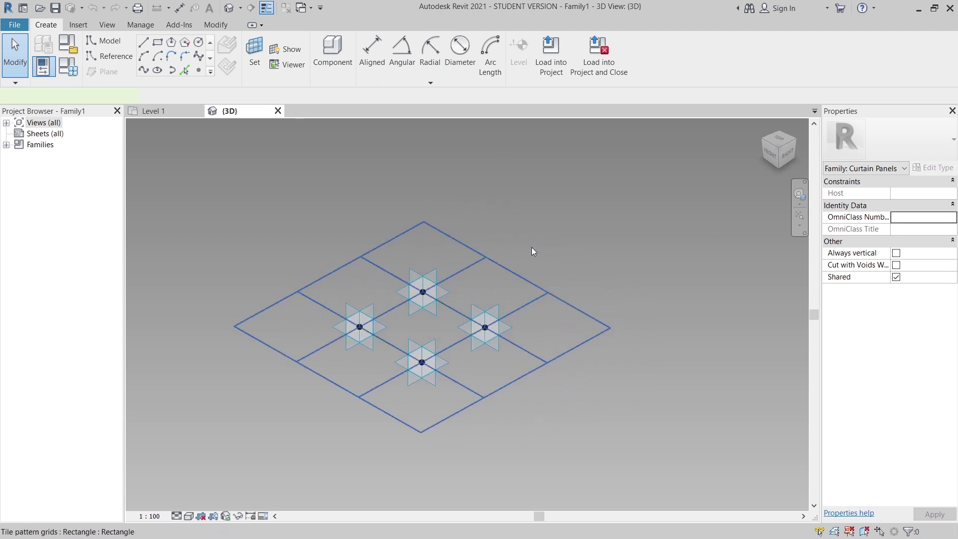
click(175, 154)
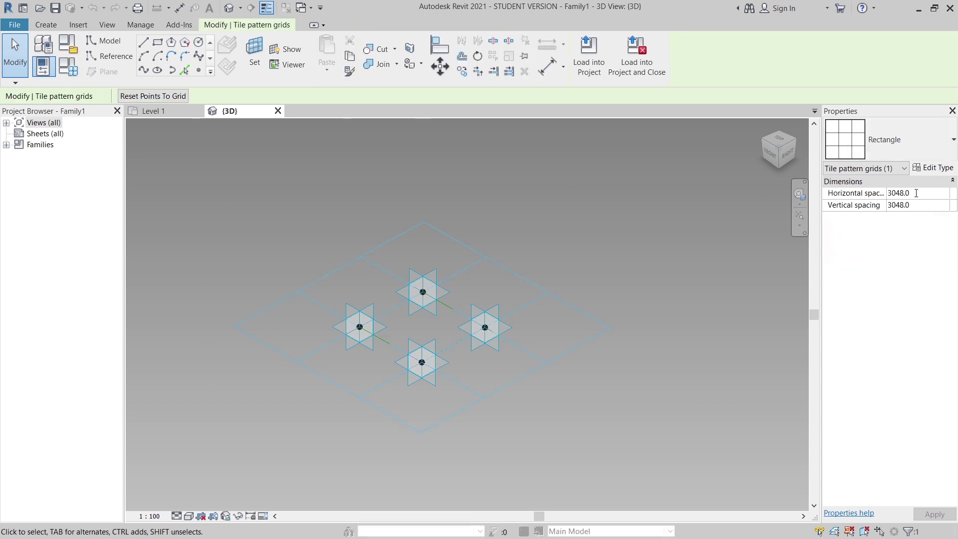
key(BackSpace)
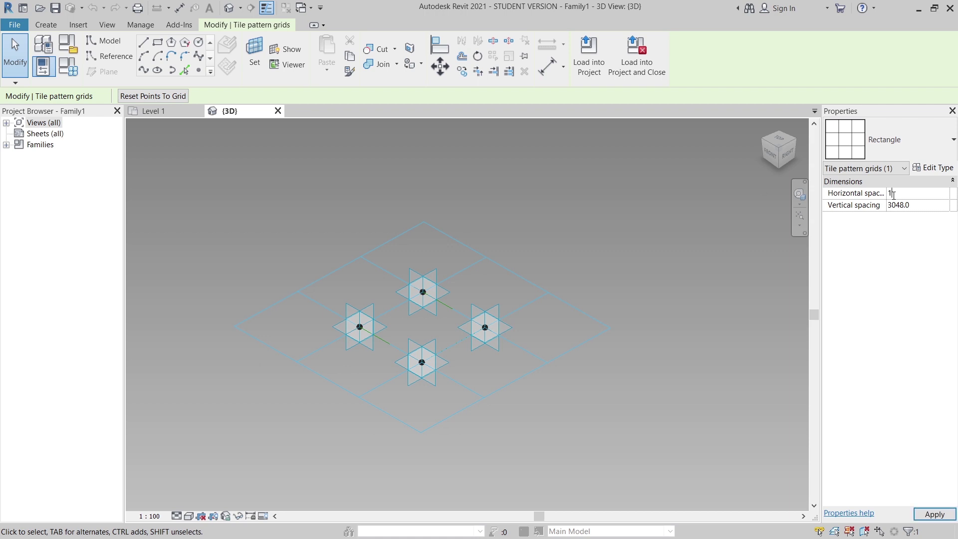
key(Return)
click(913, 203)
text(1m)
key(Return)
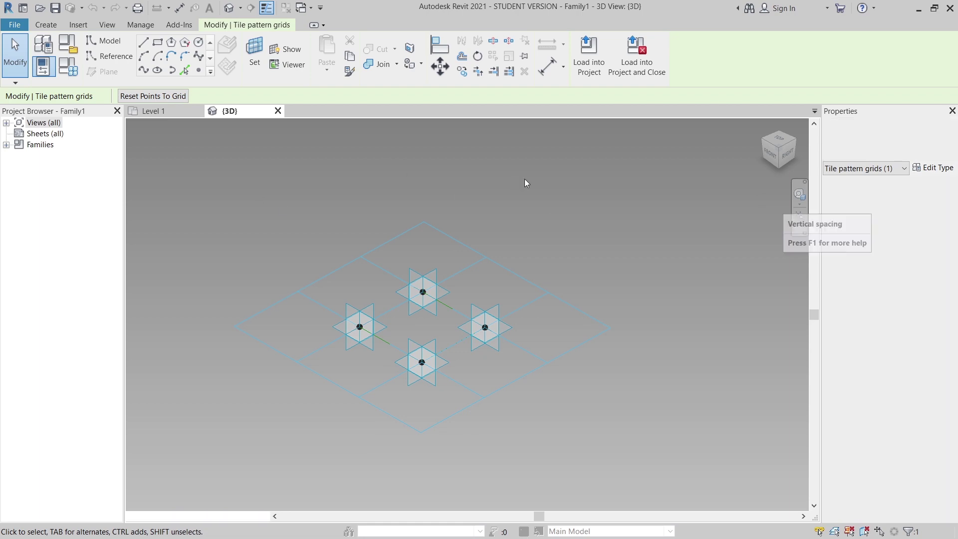
click(525, 178)
scroll(267, 316, up, 4)
middle_drag(267, 320, 583, 230)
middle_drag(491, 439, 572, 333)
scroll(592, 337, up, 3)
middle_drag(622, 372, 563, 375)
click(355, 335)
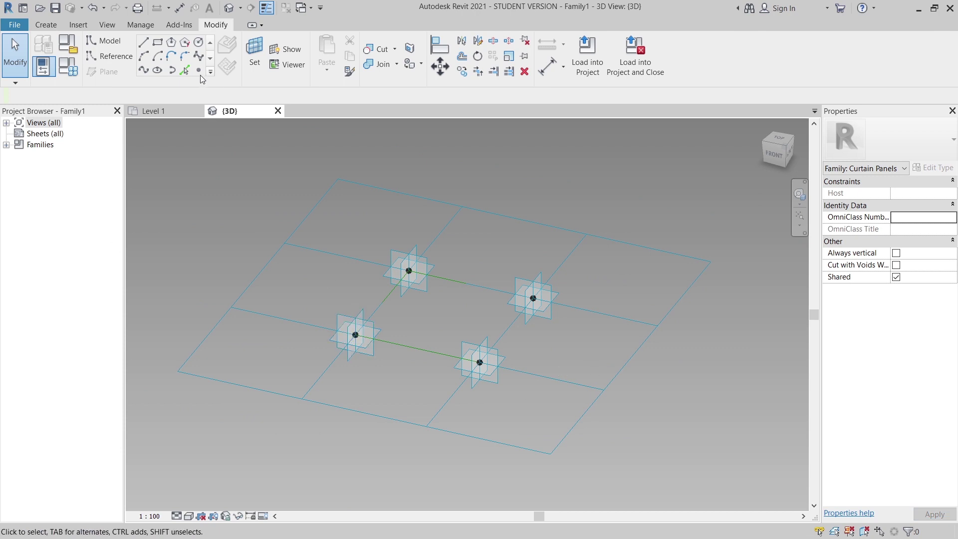
click(111, 56)
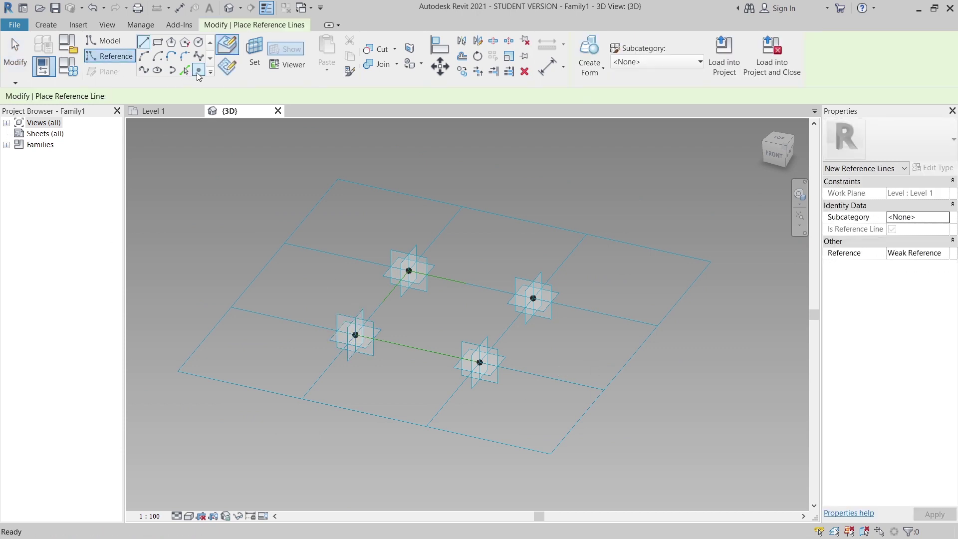
click(199, 72)
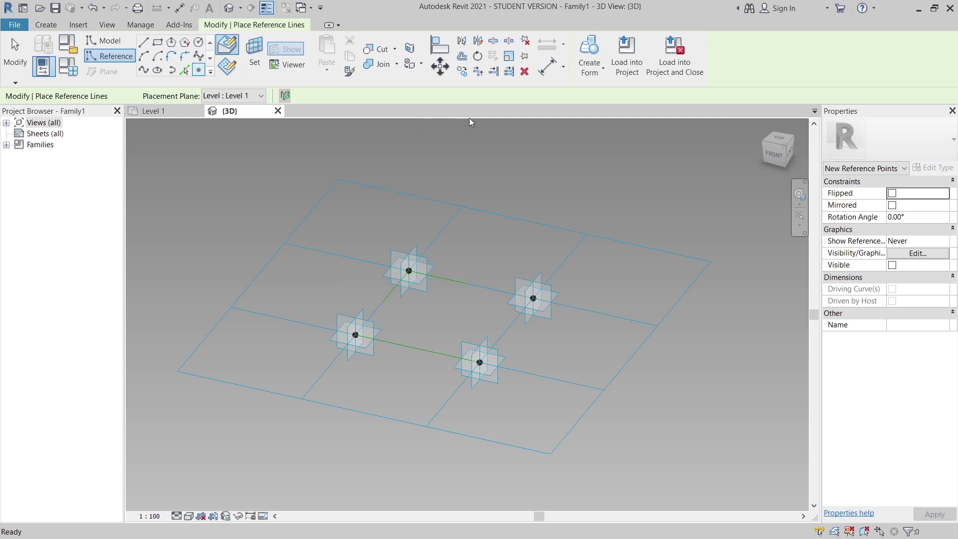
scroll(475, 187, down, 2)
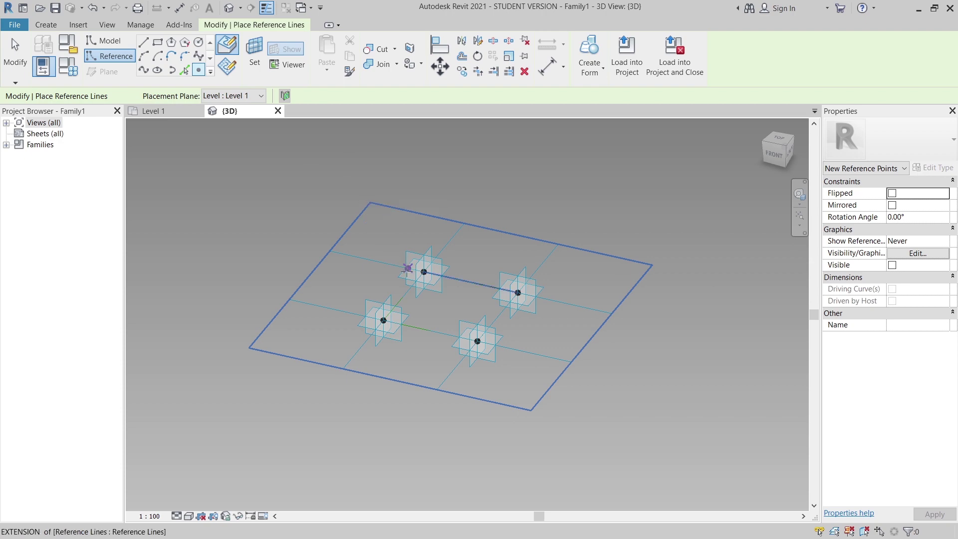
scroll(407, 270, up, 2)
scroll(476, 314, up, 2)
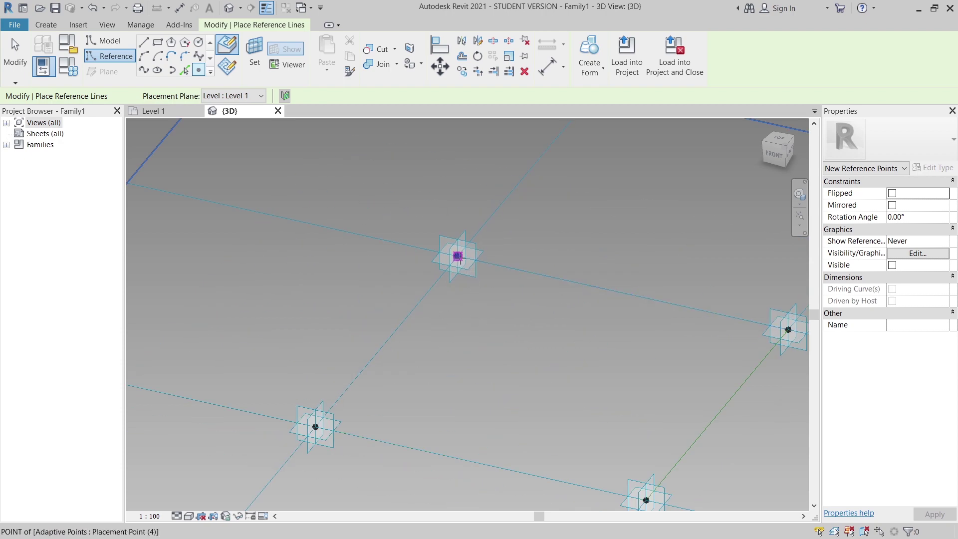
scroll(476, 305, down, 2)
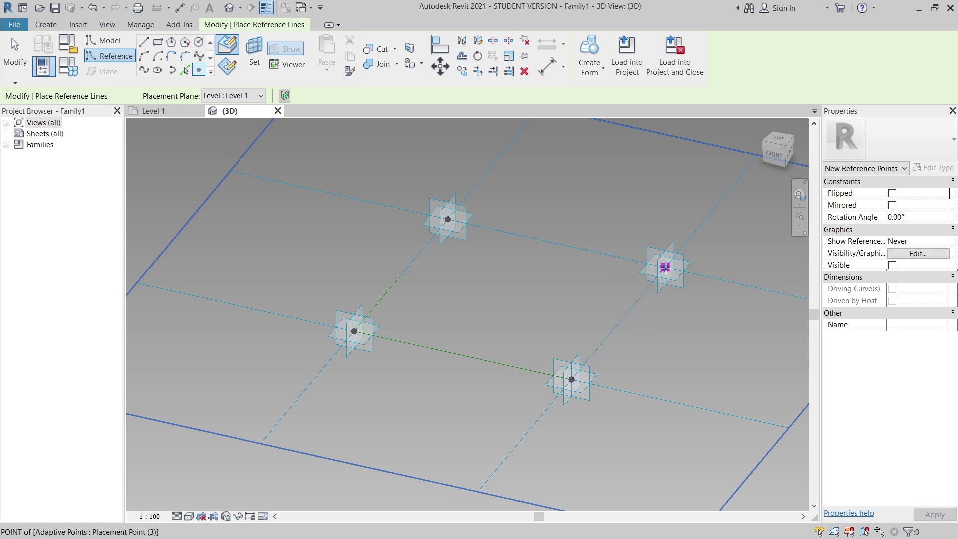
key(Escape)
shift+middle_drag(547, 292, 468, 379)
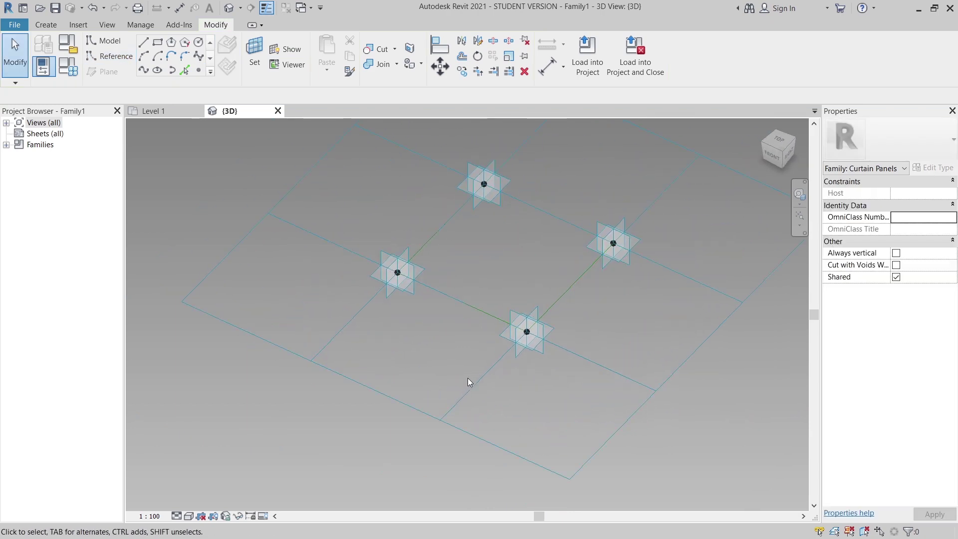
Step: Link the three selected adaptive points' Offset to a new family parameter named Offset
click(528, 330)
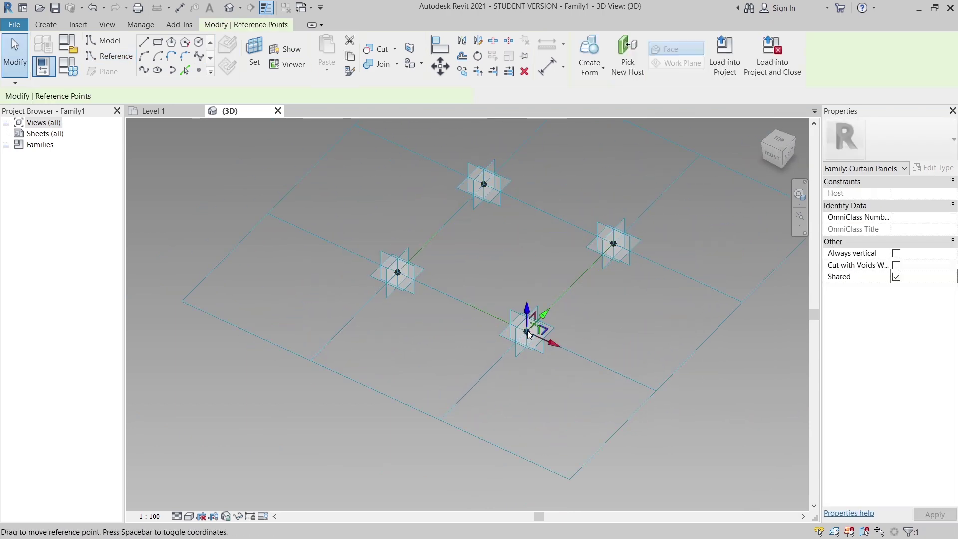
ctrl+click(615, 243)
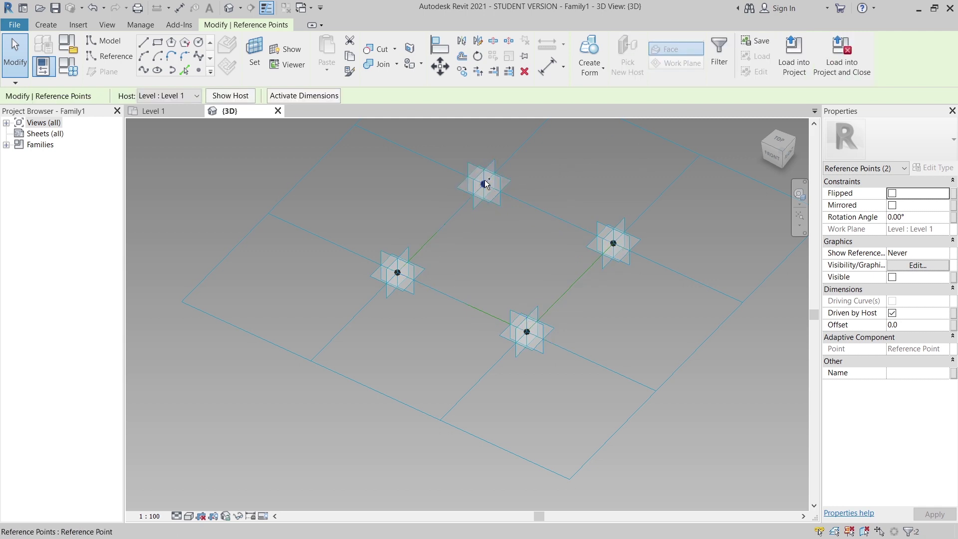
ctrl+click(398, 274)
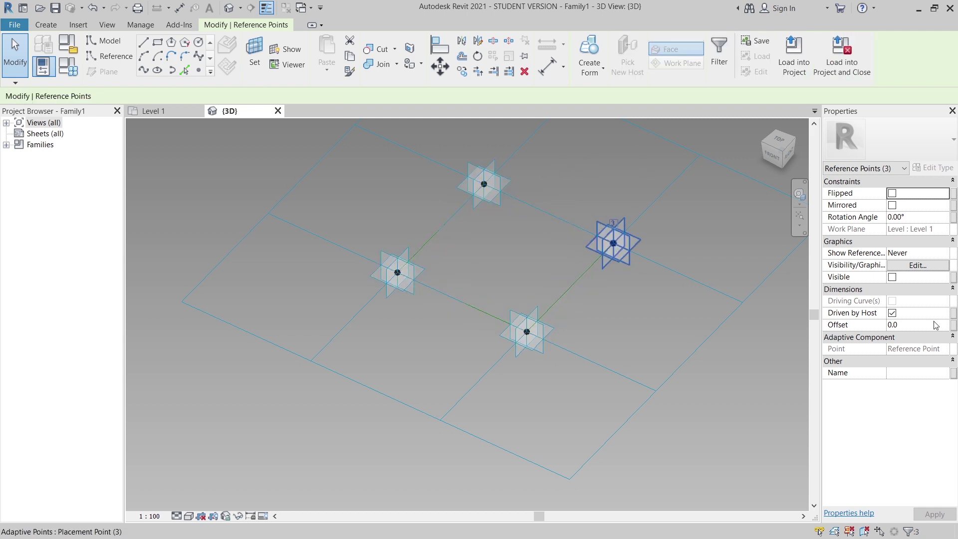
click(954, 325)
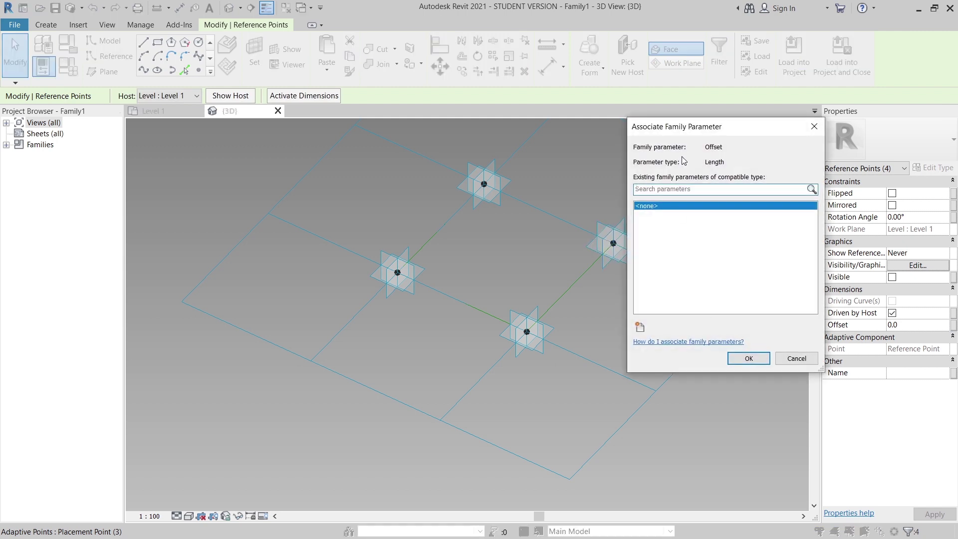
drag(694, 130, 471, 115)
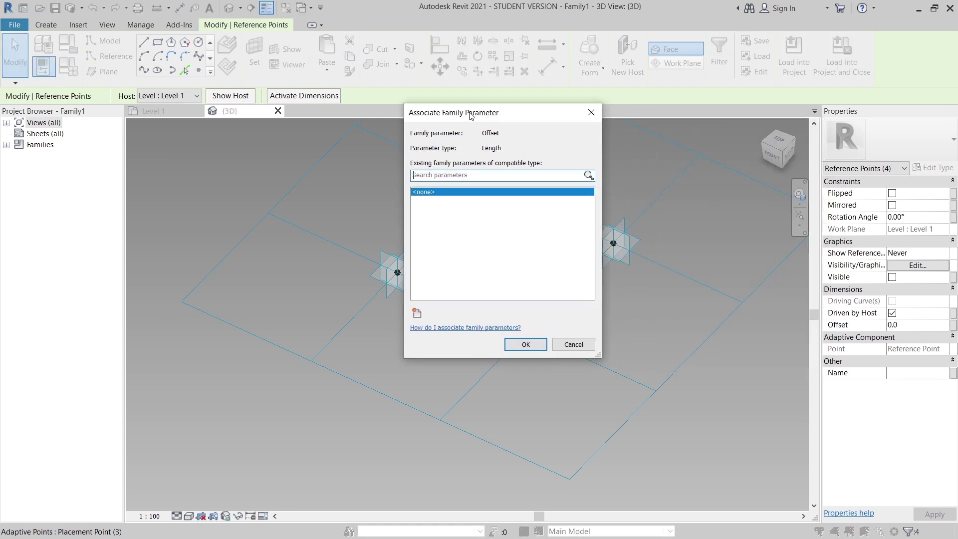
click(418, 312)
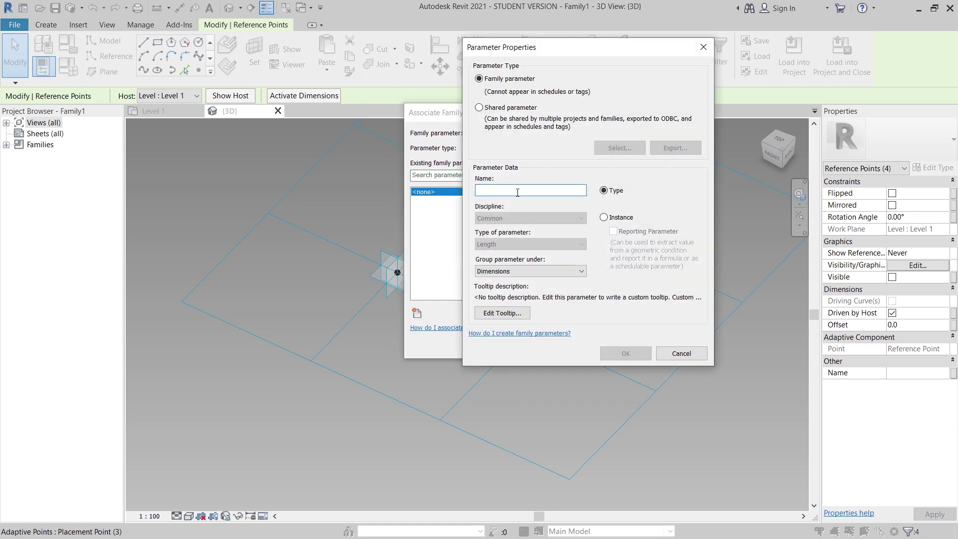
text(Offset)
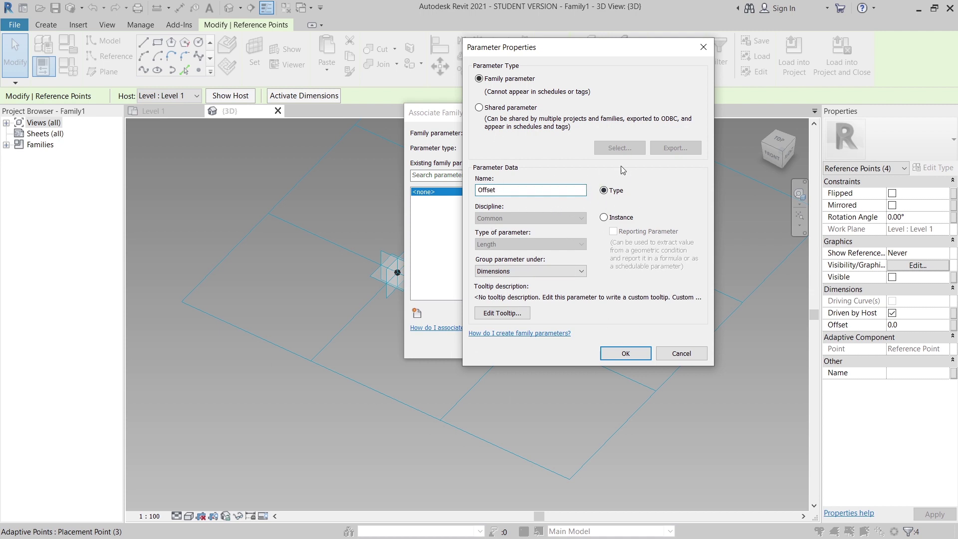
click(625, 352)
click(522, 345)
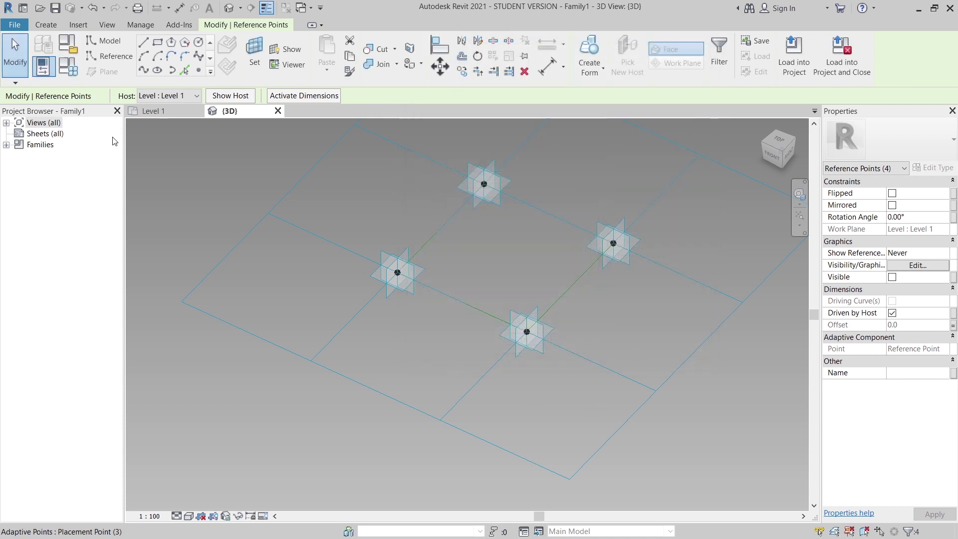
Step: In Family Types, preview Offset at 600, then set it to 500 and confirm
click(68, 68)
click(181, 219)
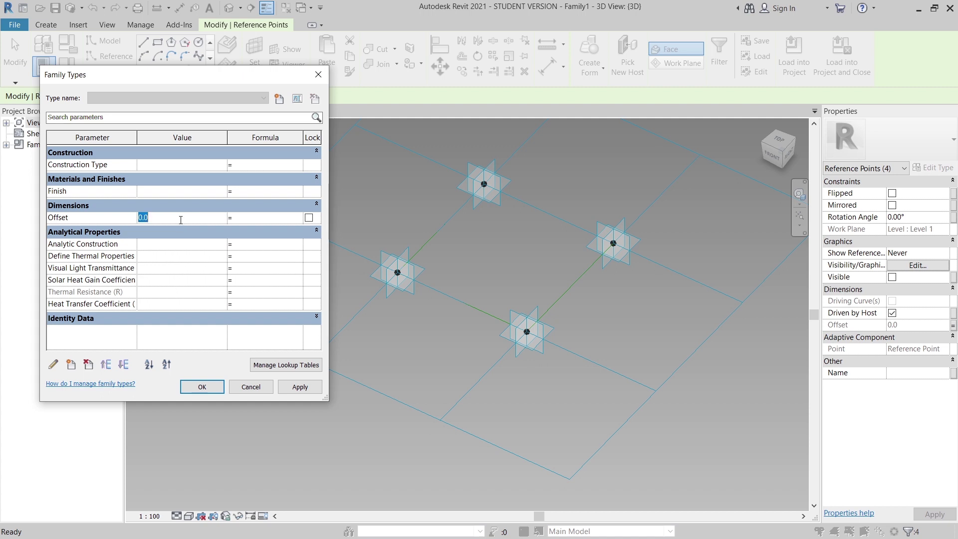
key(Tab)
click(298, 388)
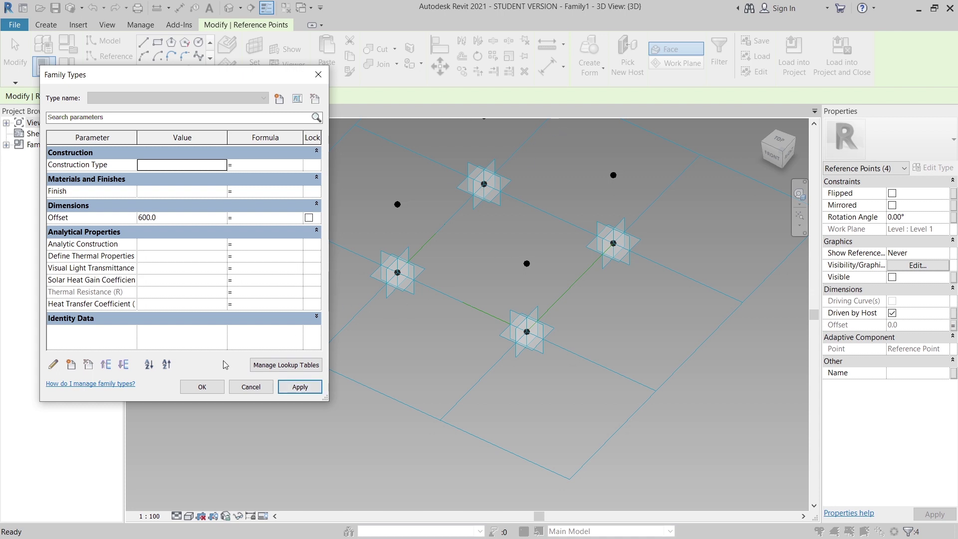
click(180, 220)
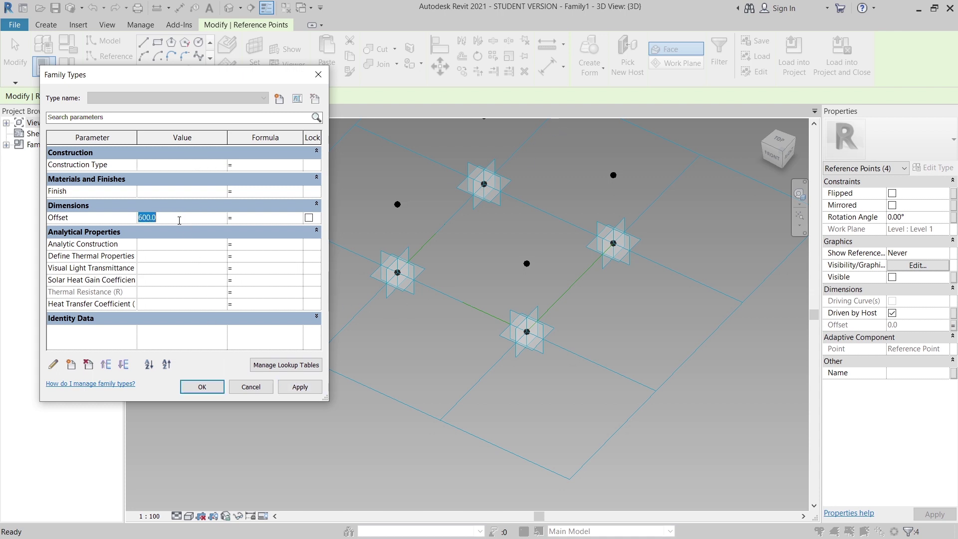
text(500)
key(Tab)
click(300, 387)
click(202, 387)
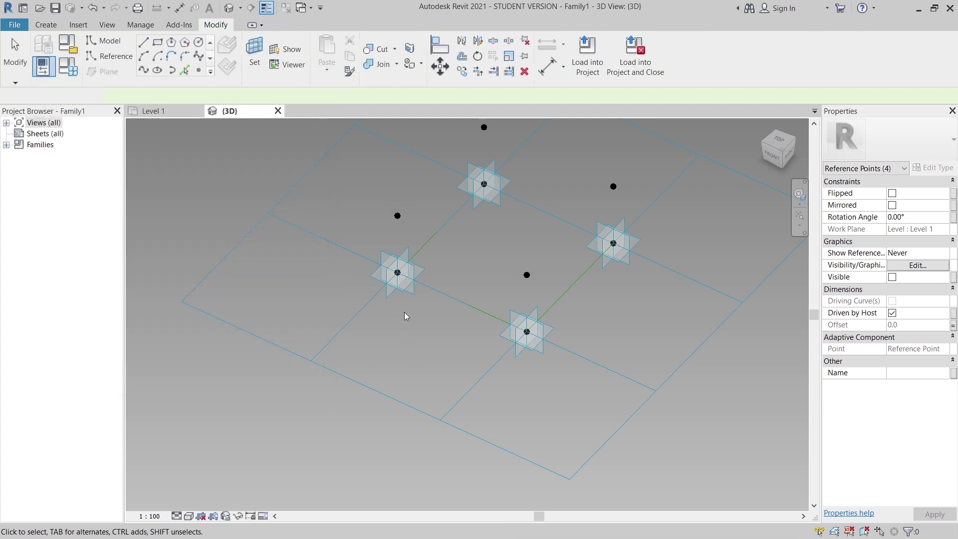
Step: Place reference points on the lower and right adaptive points with Reference > Point
shift+middle_drag(542, 353, 520, 308)
mouse_move(520, 308)
middle_down()
mouse_move(515, 261)
mouse_move(501, 349)
mouse_move(545, 314)
mouse_move(514, 324)
middle_up()
scroll(500, 348, down, 1)
scroll(504, 337, up, 1)
shift+middle_drag(514, 324, 472, 327)
scroll(461, 326, up, 2)
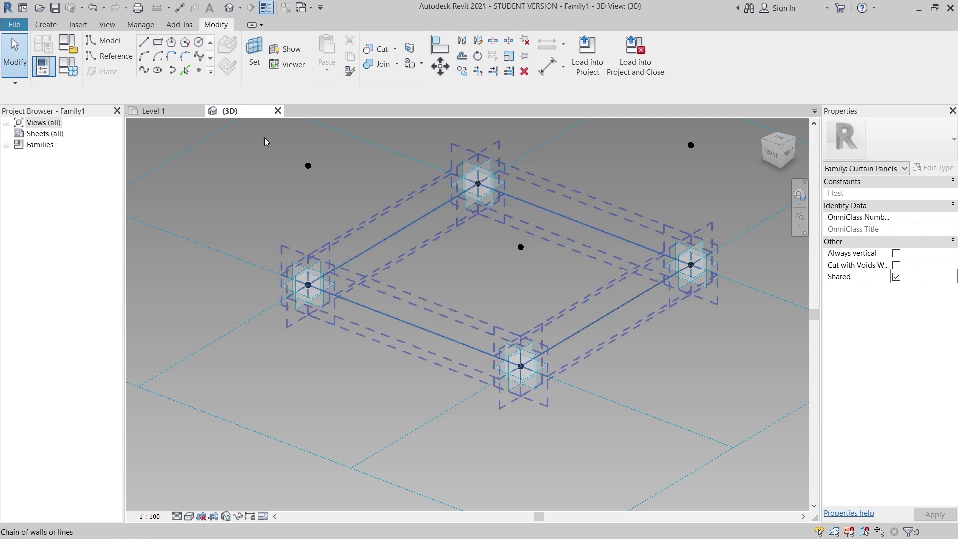
click(109, 55)
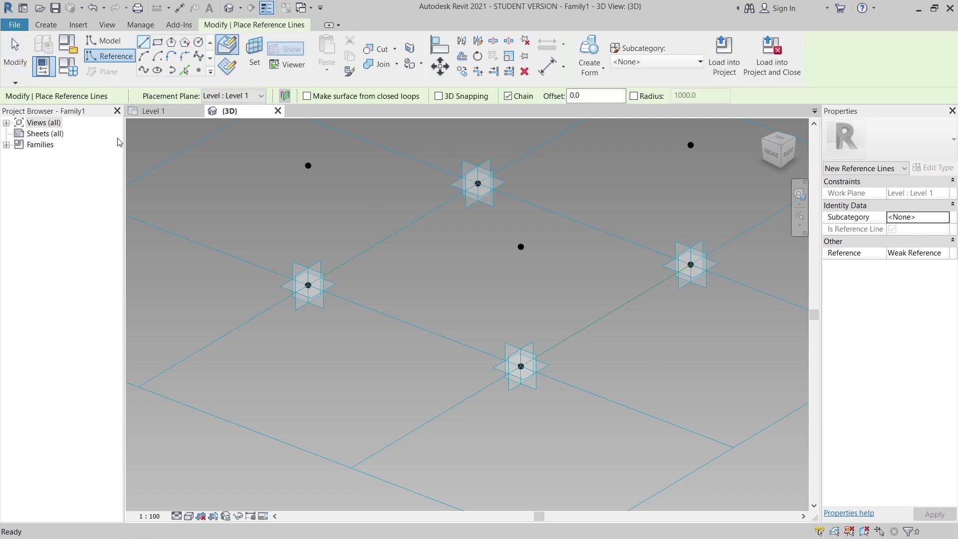
click(440, 96)
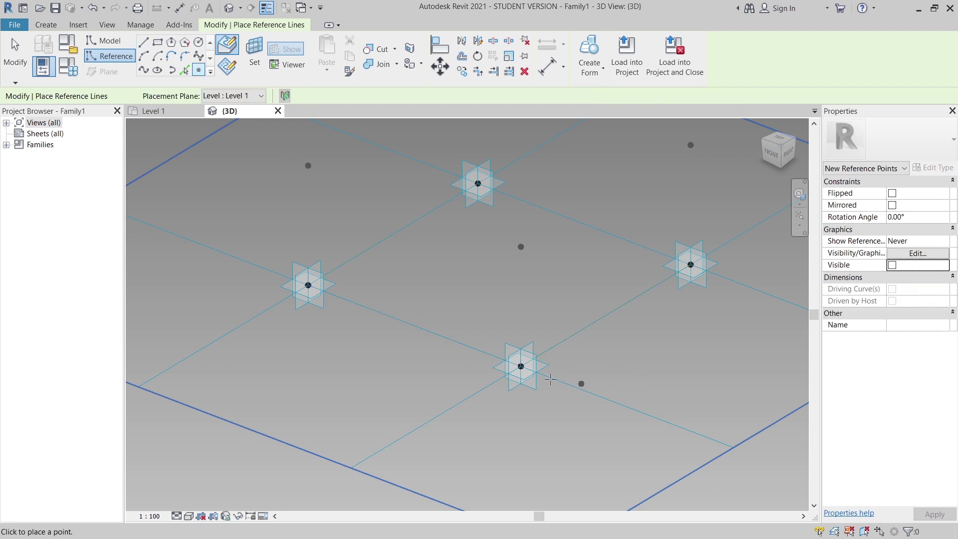
click(522, 368)
click(689, 264)
key(Escape)
key(Escape)
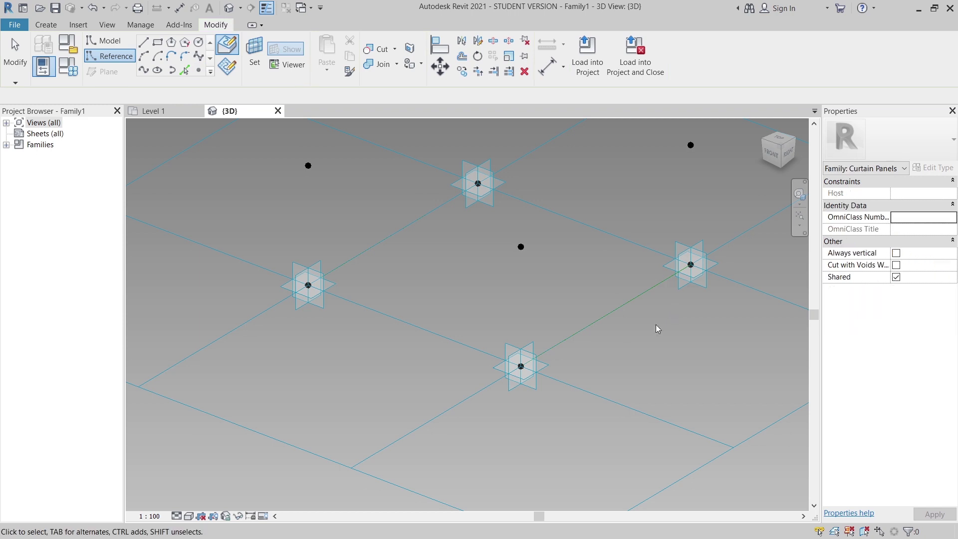
Step: Select both new reference points
click(522, 367)
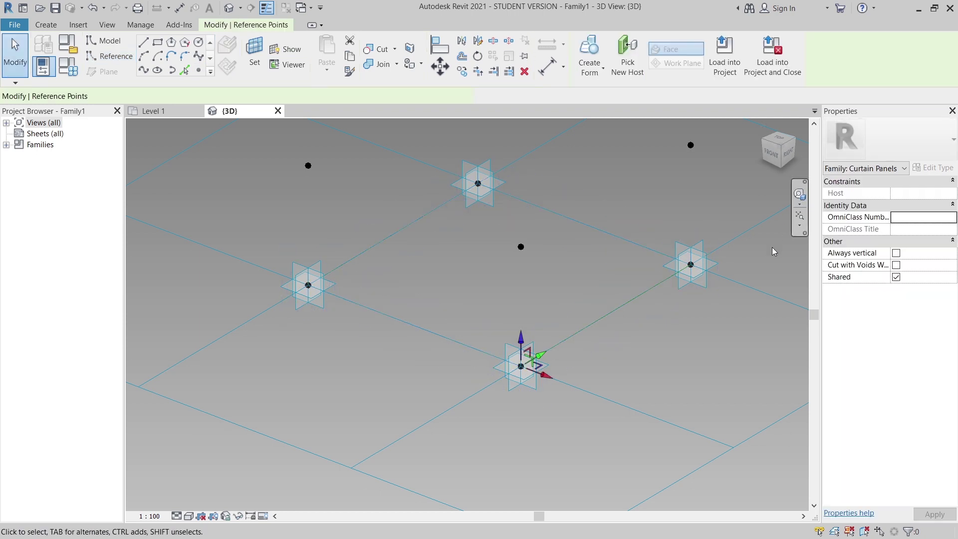
ctrl+click(694, 266)
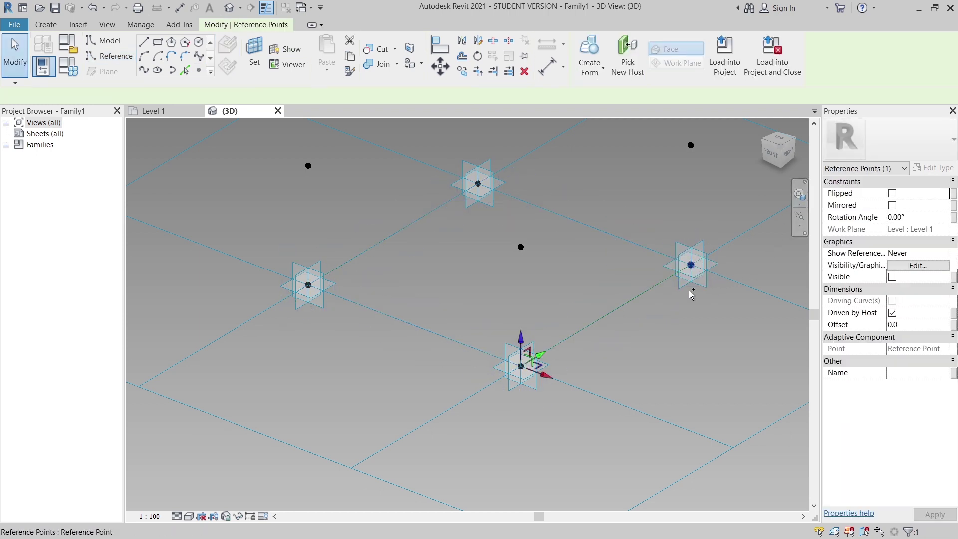
scroll(689, 302, down, 2)
Step: Move the two reference points 500 along the tile edges to their midpoints
scroll(697, 315, down, 1)
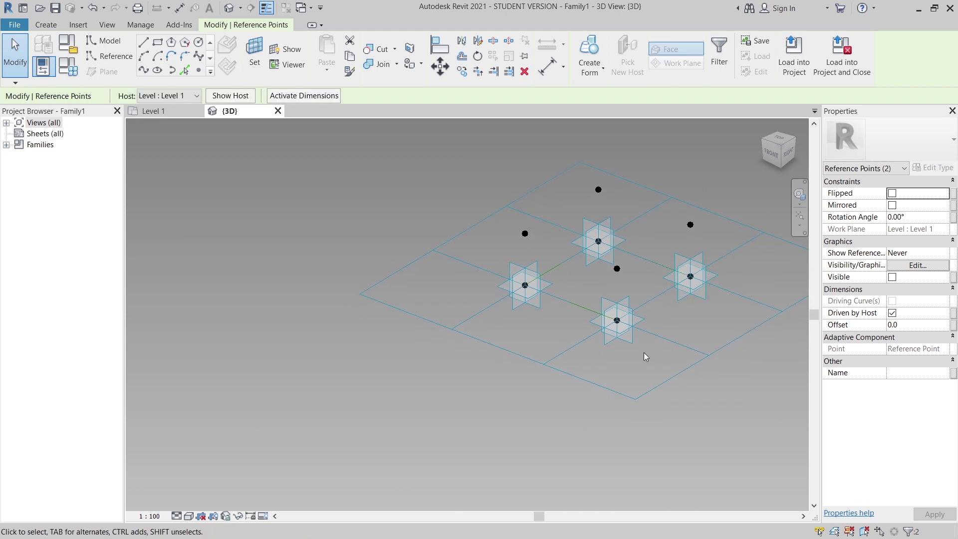
key(m)
key(v)
scroll(626, 350, up, 2)
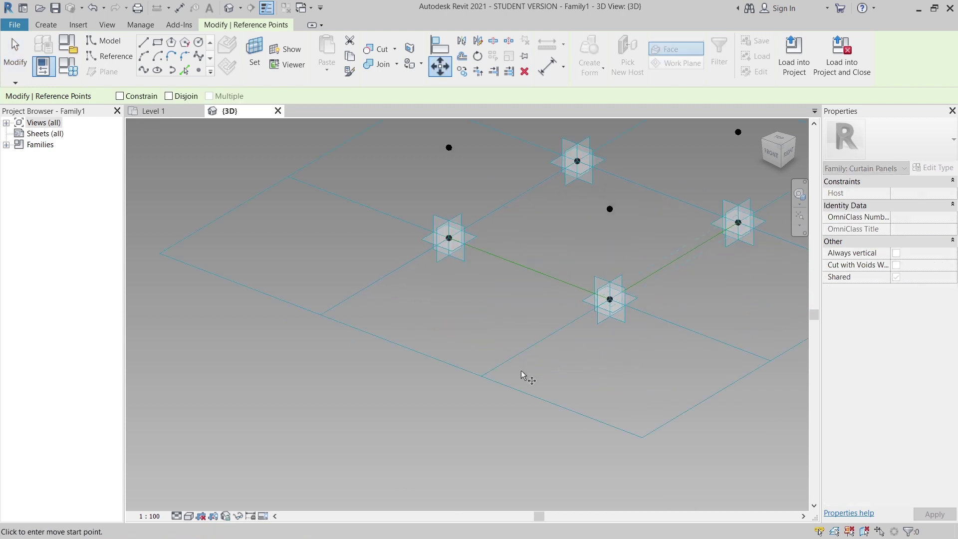
click(481, 376)
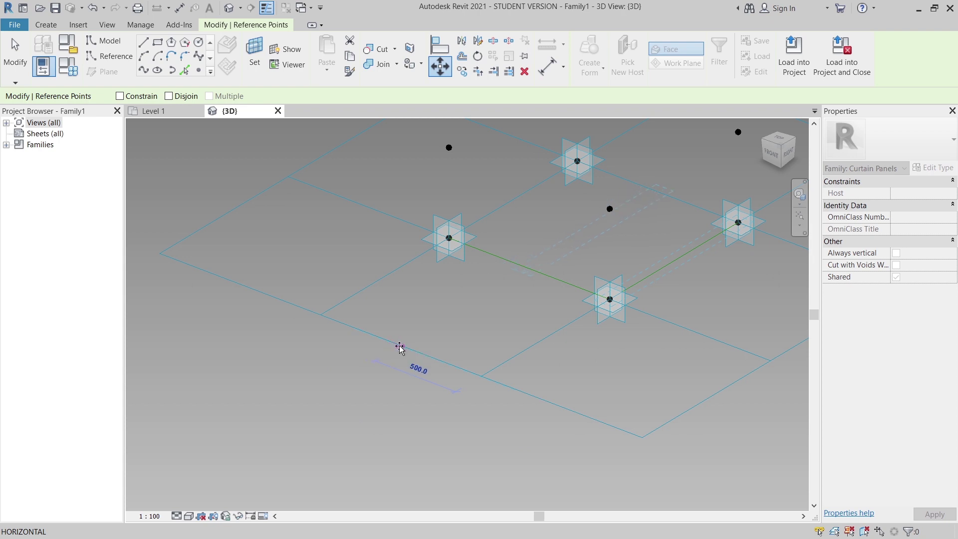
click(400, 345)
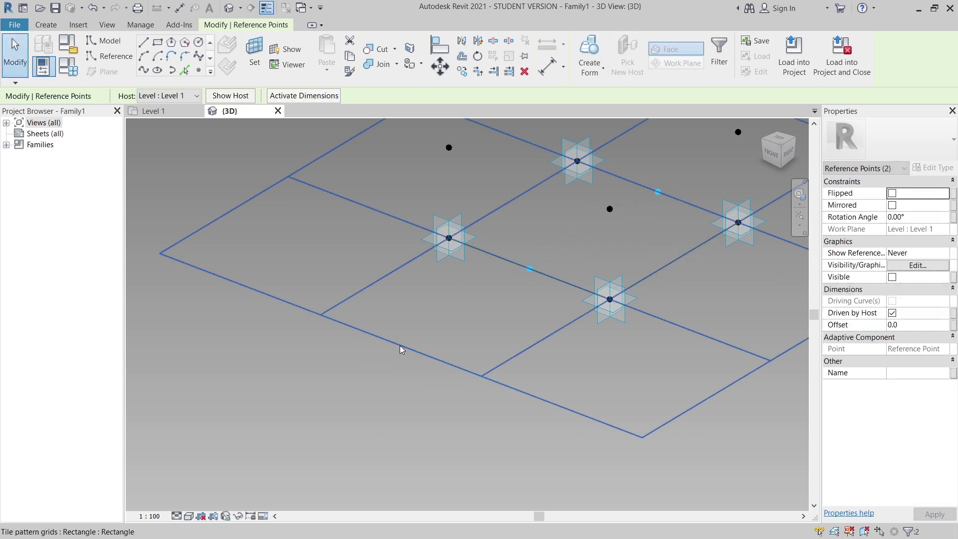
Step: Select only the reference point at the left-edge midpoint
shift+middle_drag(645, 383, 544, 421)
scroll(517, 399, up, 2)
click(528, 400)
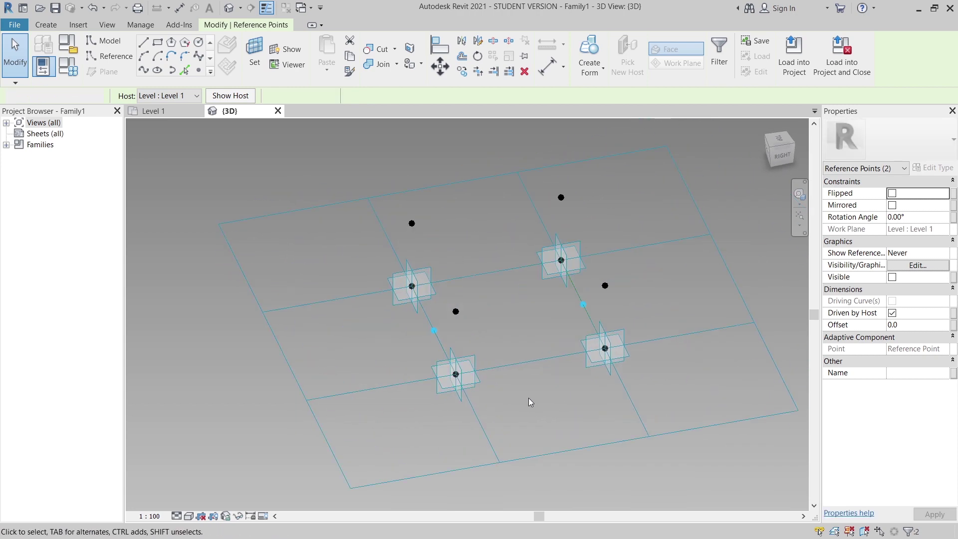
scroll(435, 349, up, 4)
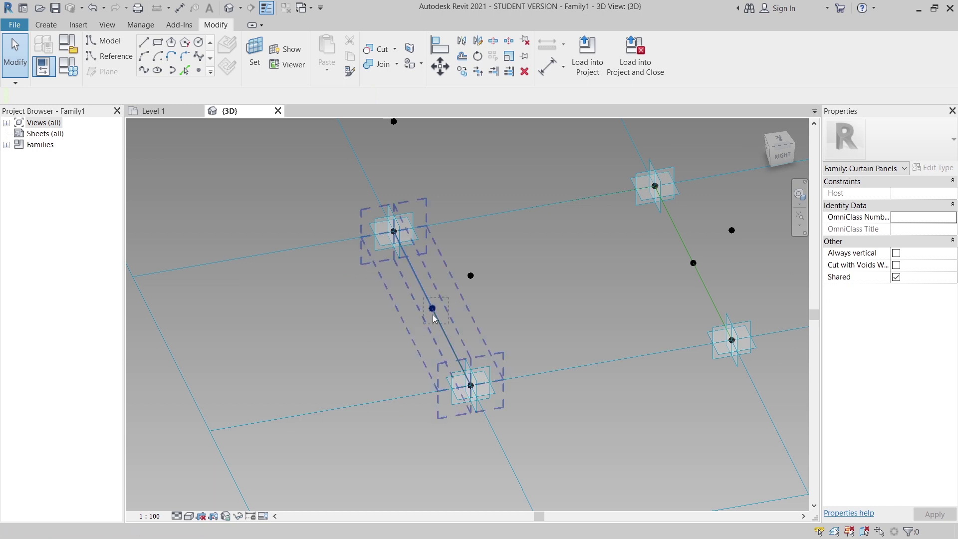
key(Tab)
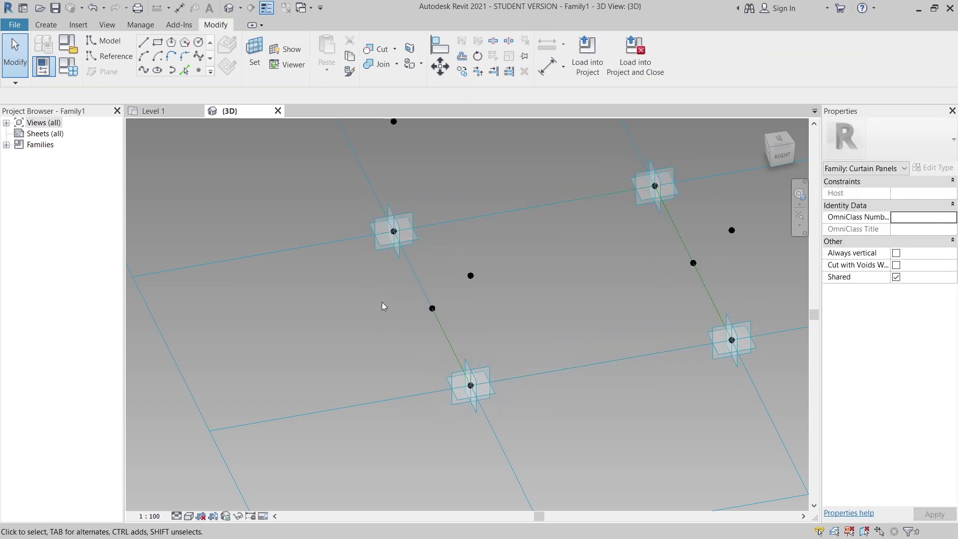
drag(404, 295, 503, 307)
drag(379, 283, 490, 339)
scroll(489, 340, down, 3)
middle_drag(502, 341, 458, 320)
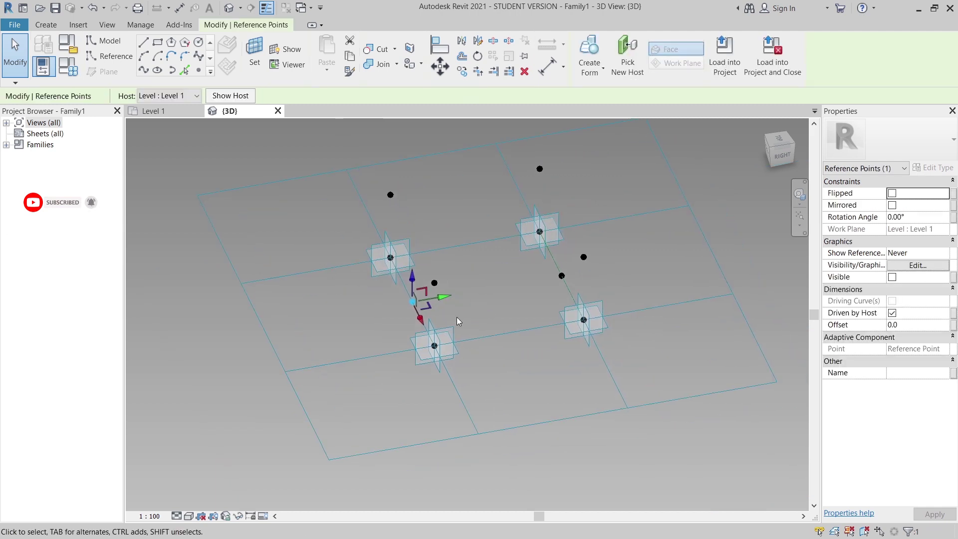
Step: Copy that reference point to the tile's centre with CO
key(c)
key(o)
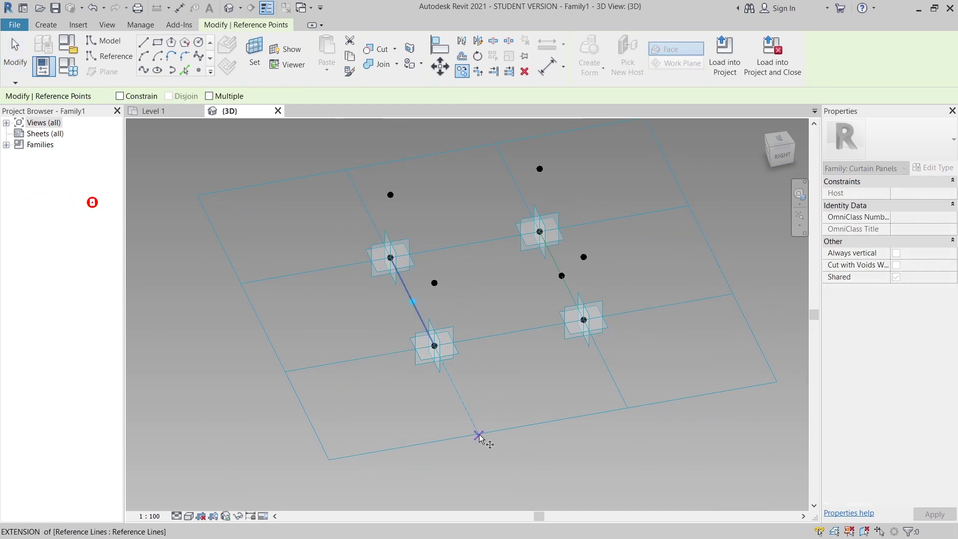
click(480, 439)
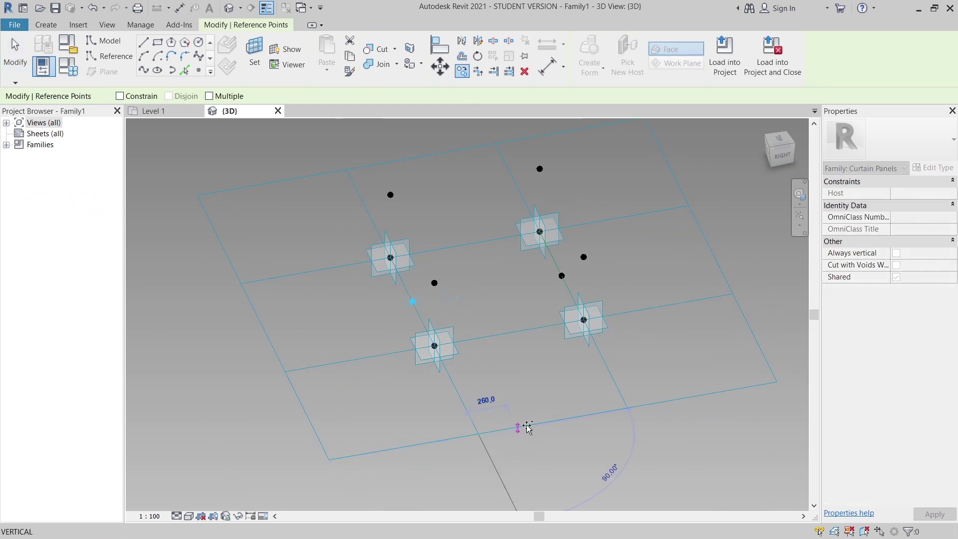
click(553, 422)
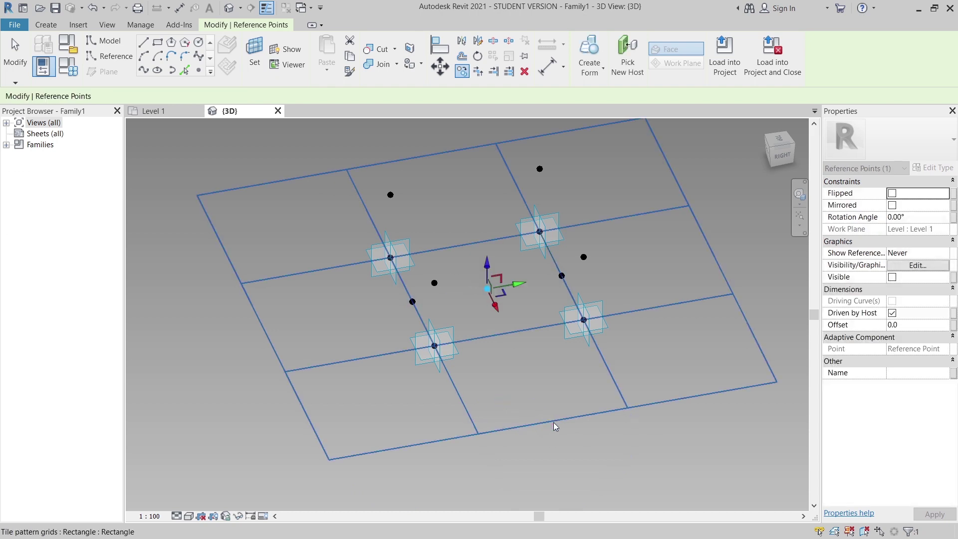
key(Escape)
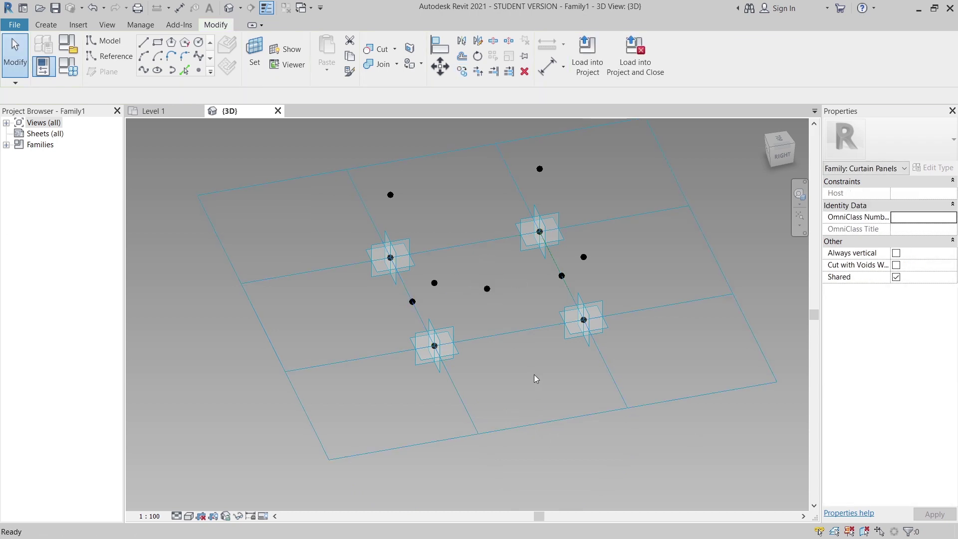
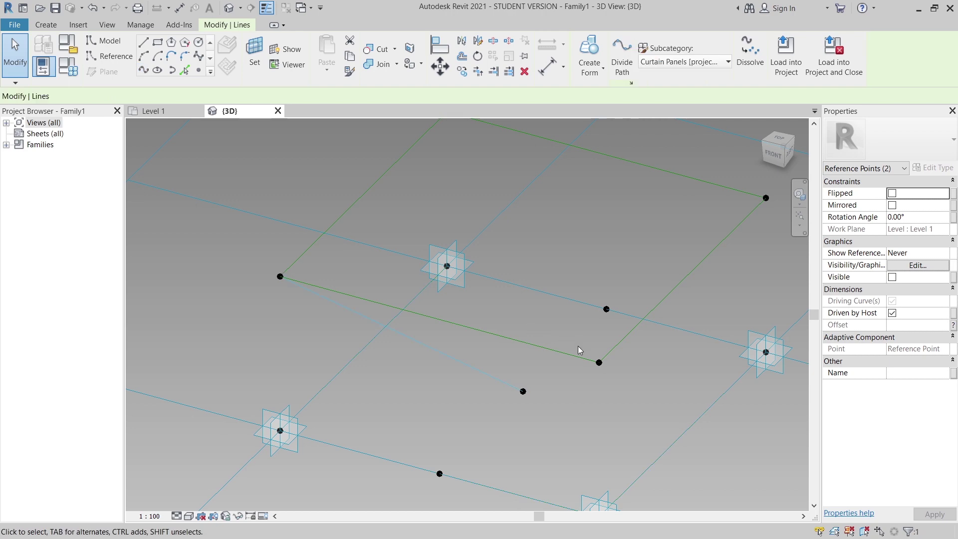
Step: Orbit the panel view and select the top (apex) reference point
shift+middle_drag(578, 346, 503, 382)
scroll(504, 380, down, 2)
drag(439, 219, 486, 253)
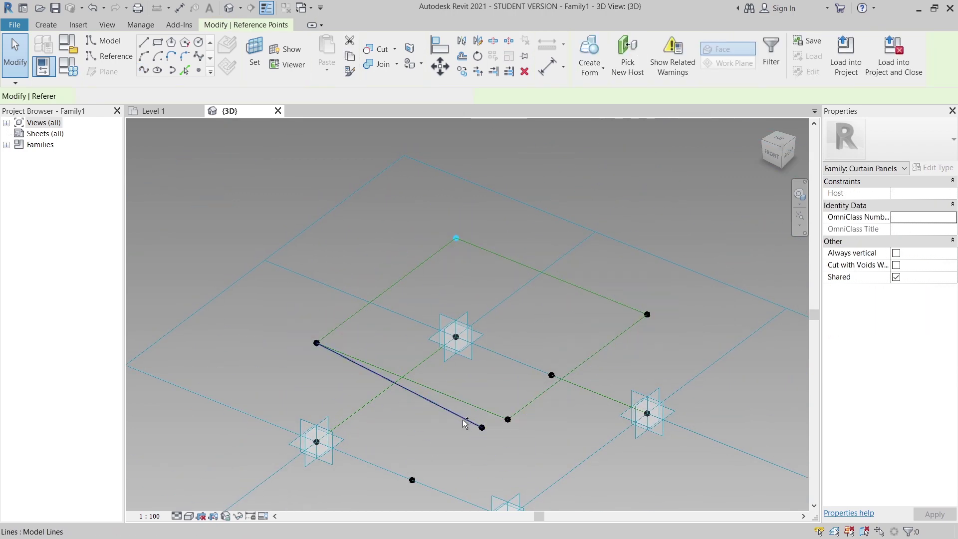
Step: Try a spline from the apex to a lower corner point, then cancel and clear the selection
ctrl+click(482, 428)
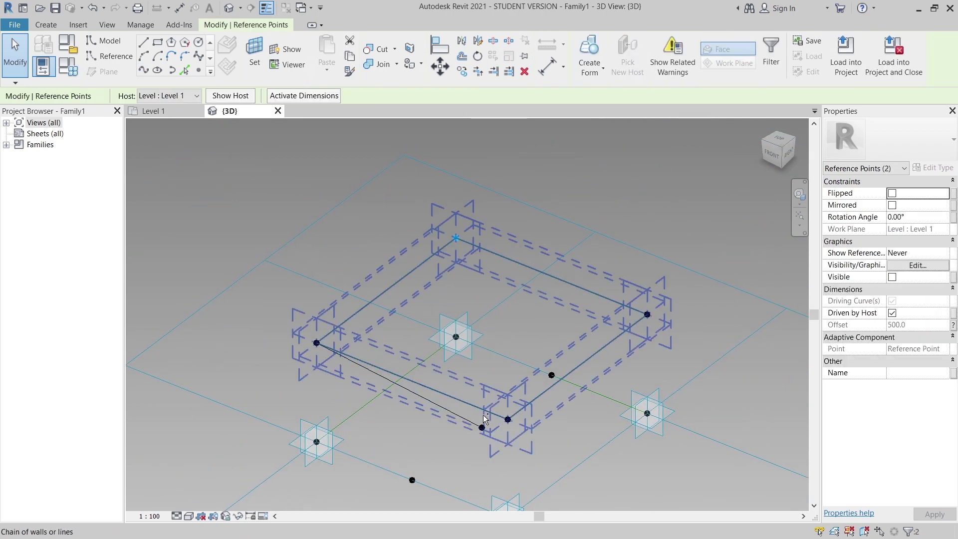
click(144, 70)
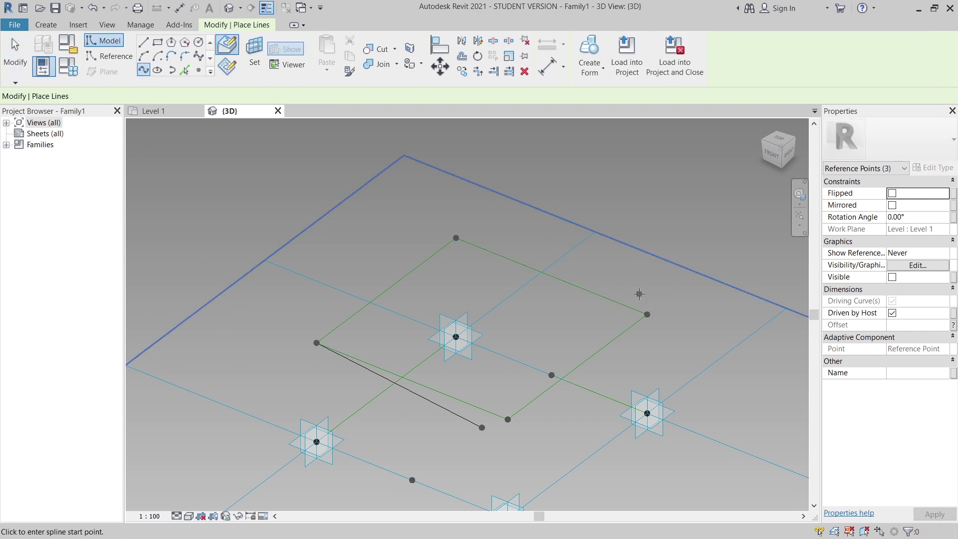
key(Escape)
drag(642, 280, 671, 332)
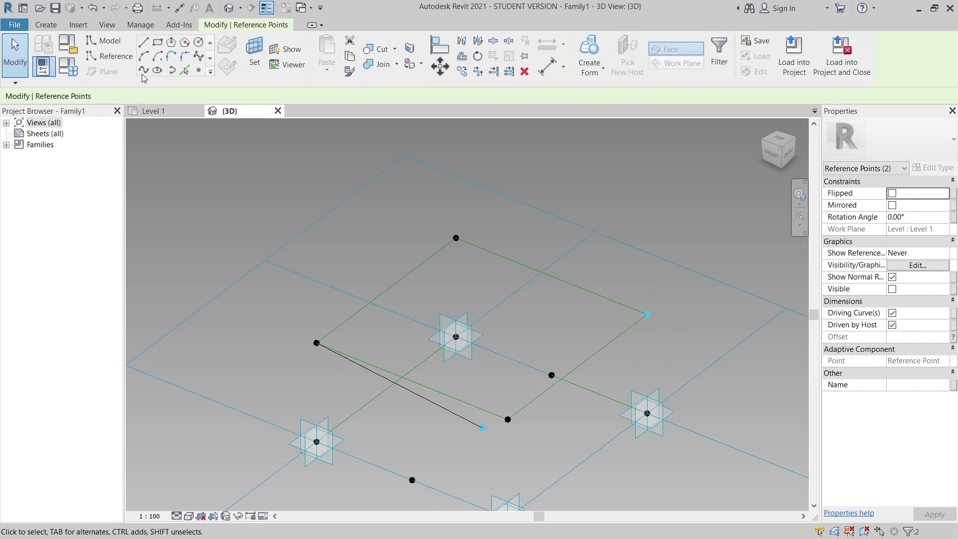
click(636, 266)
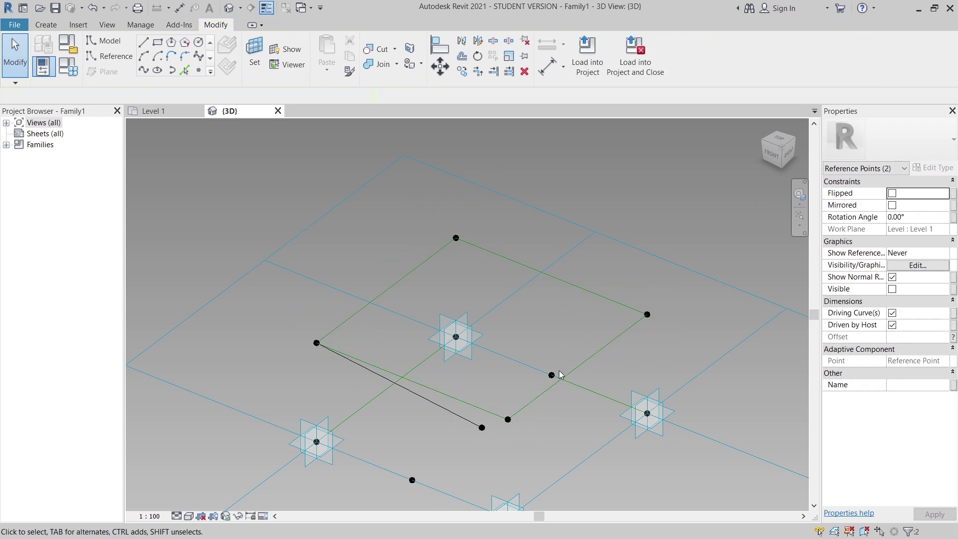
Step: Draw a line from the apex to a corner point with Spline Through Points
shift+middle_drag(558, 417, 423, 368)
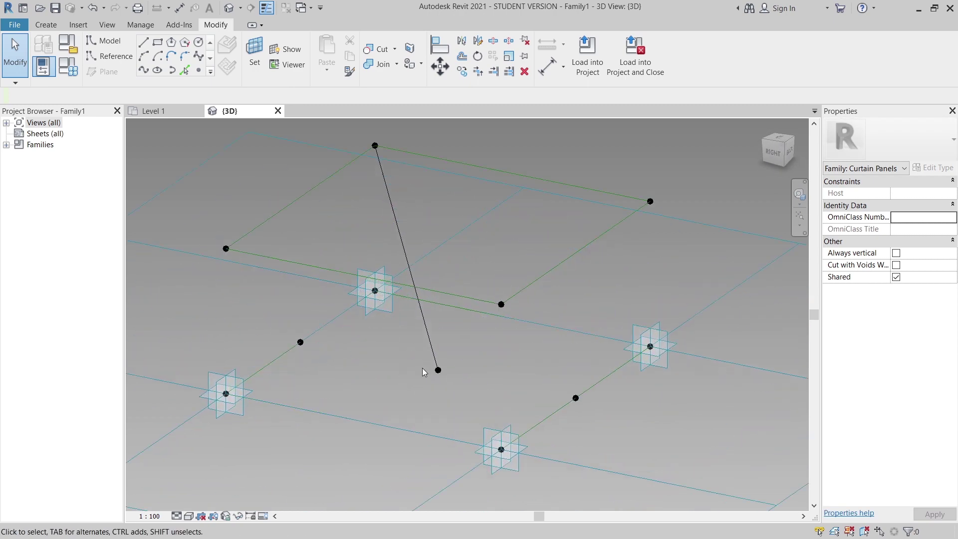
click(461, 388)
ctrl+click(226, 248)
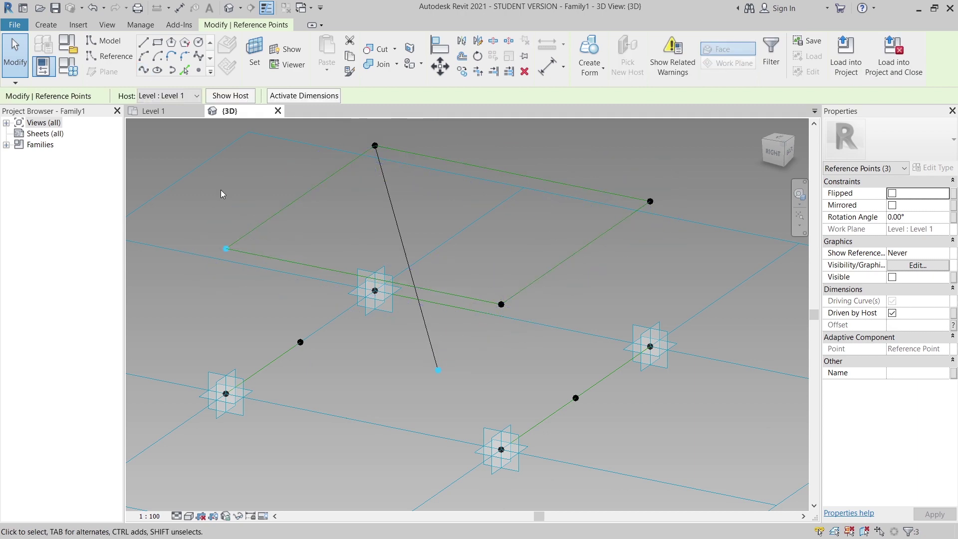
click(246, 187)
shift+middle_drag(245, 187, 408, 339)
click(412, 332)
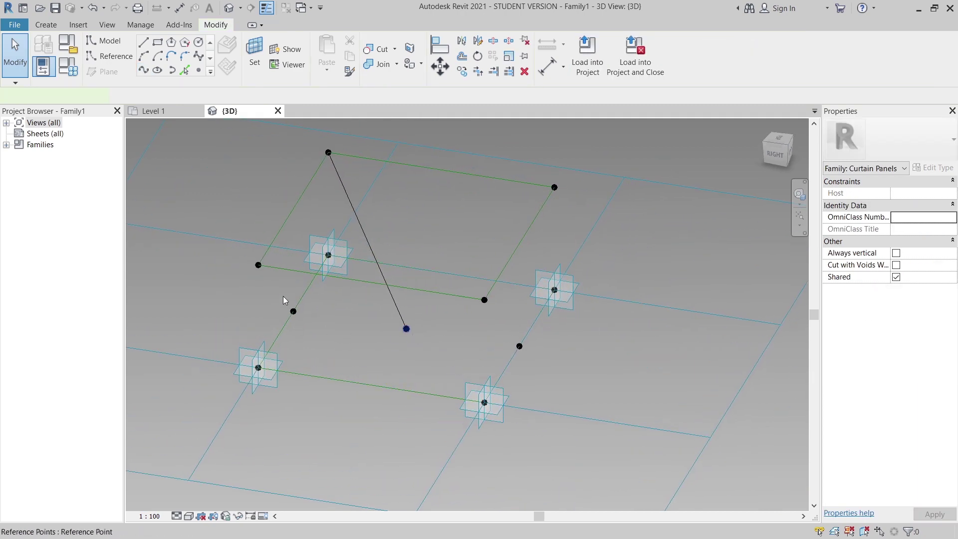
click(143, 75)
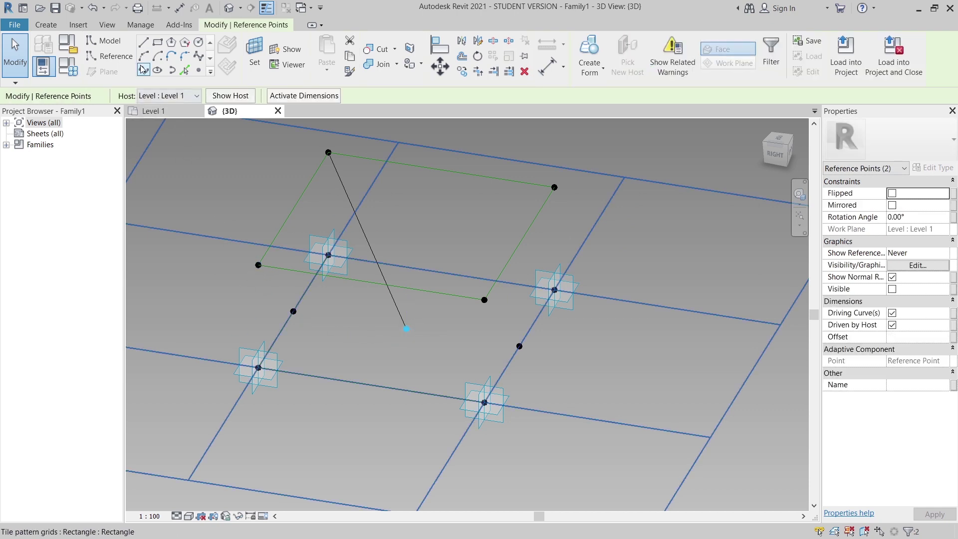
click(143, 69)
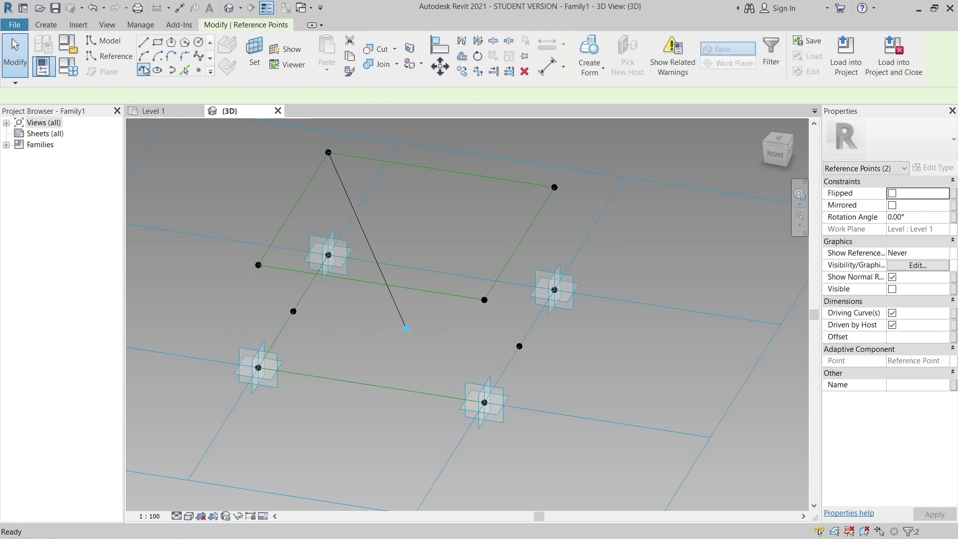
Step: Connect the apex to the right corner point with another line
click(451, 352)
shift+middle_drag(483, 368, 439, 322)
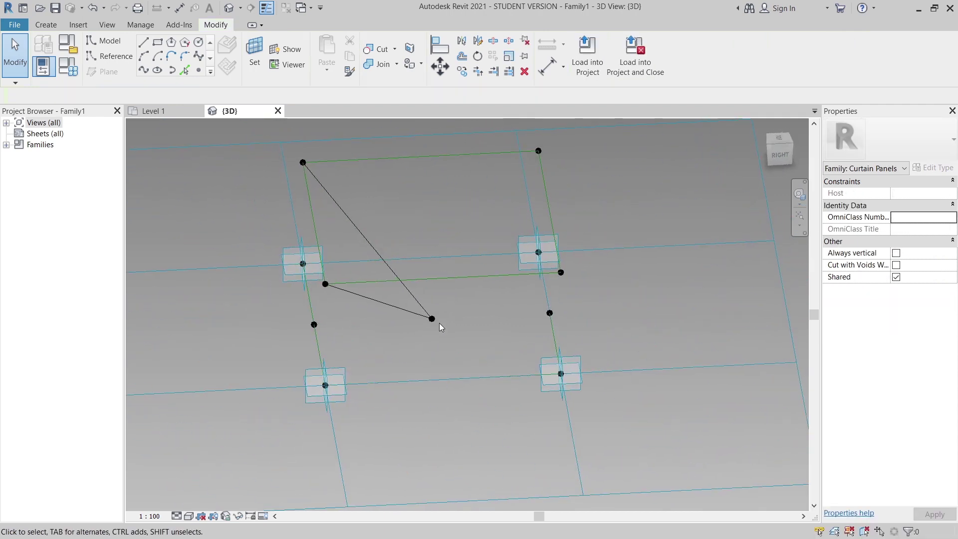
click(432, 318)
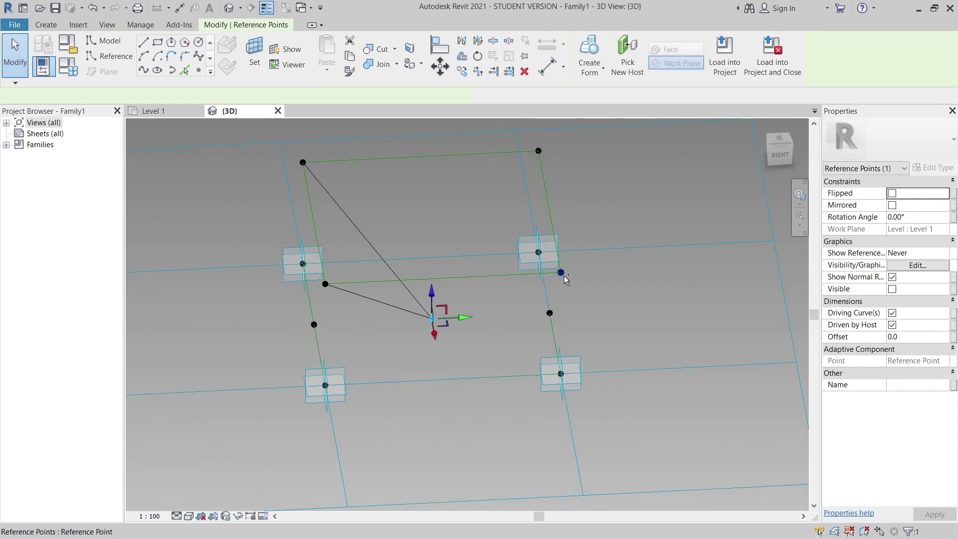
click(143, 70)
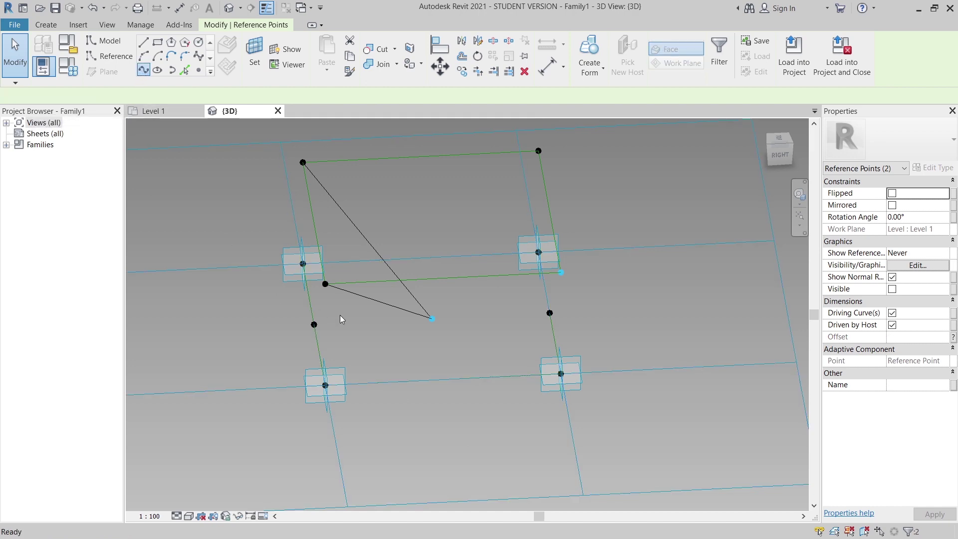
Step: Connect the apex to the back corner point, completing the diagonals
click(478, 343)
shift+middle_drag(493, 339, 355, 381)
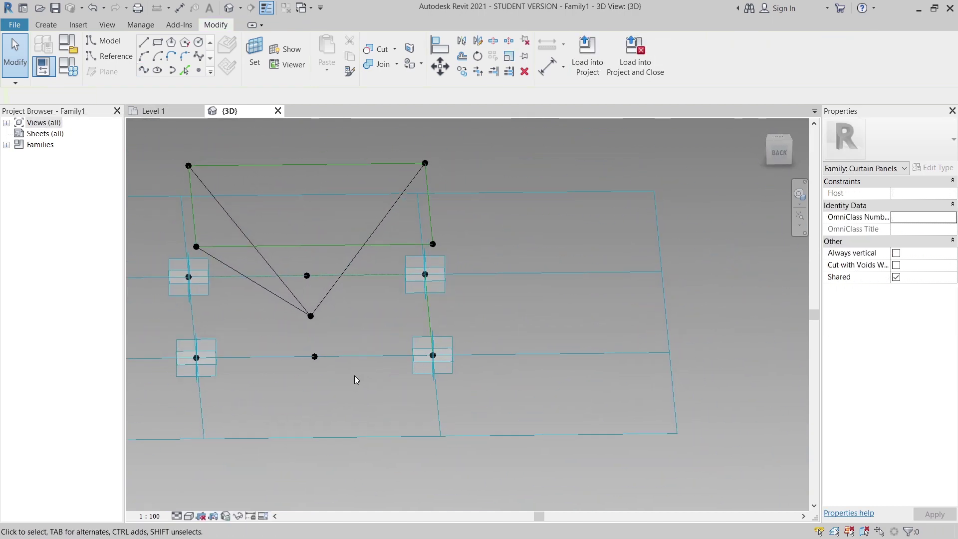
scroll(305, 310, up, 2)
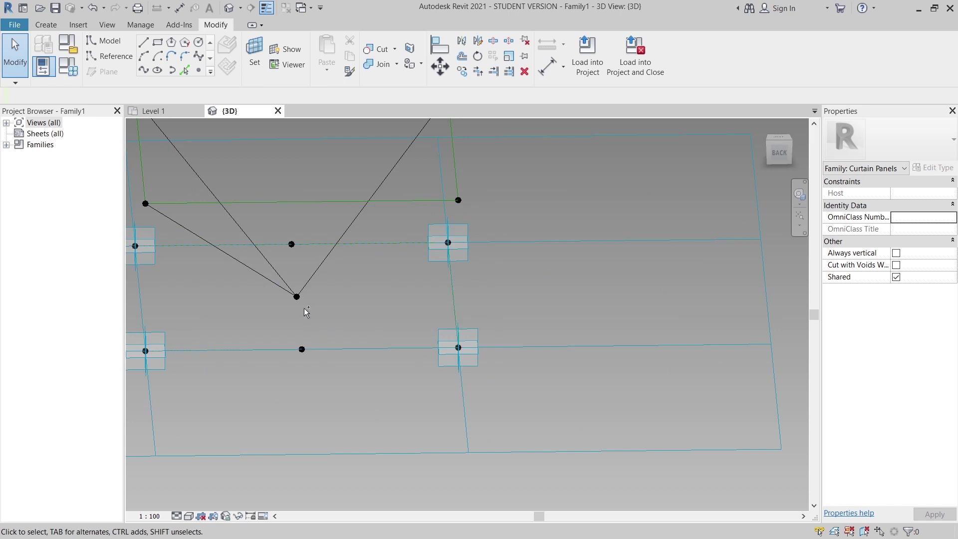
ctrl+click(460, 200)
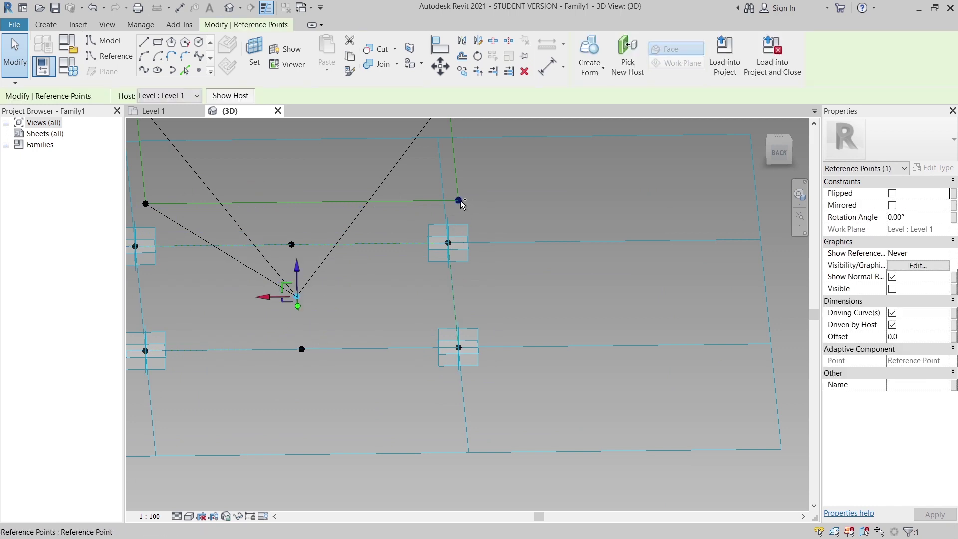
click(143, 70)
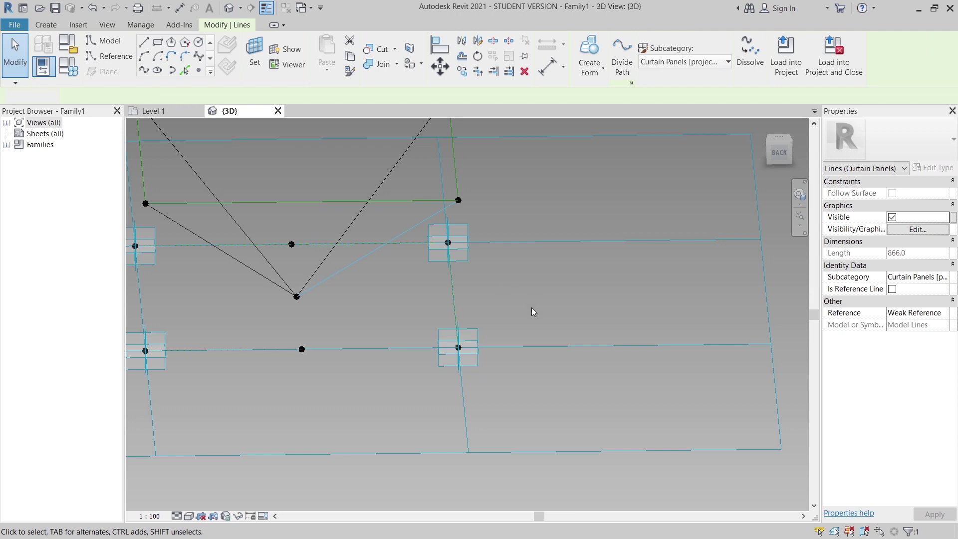
key(Escape)
scroll(559, 325, down, 3)
shift+middle_drag(588, 341, 333, 315)
scroll(301, 322, up, 2)
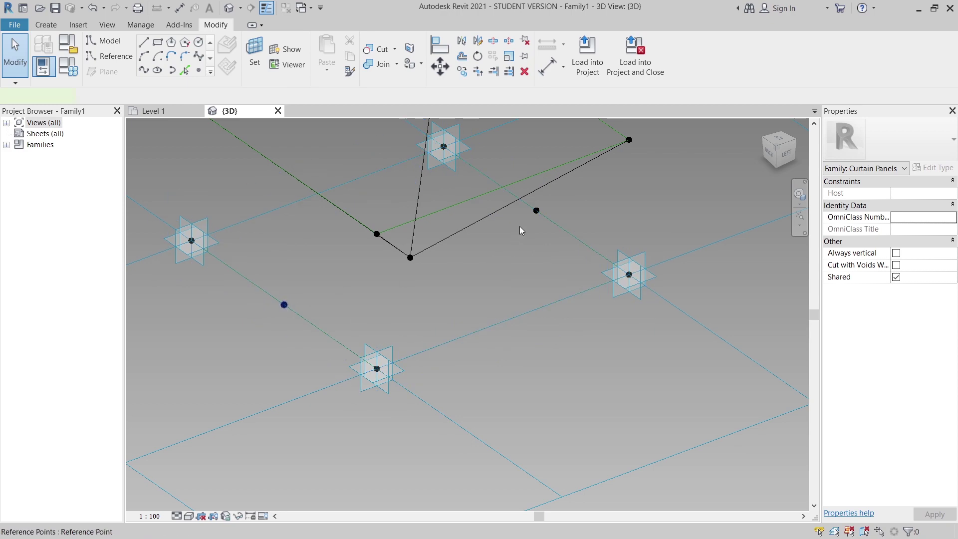
Step: Start a reference line at the panel edge midpoint, then cancel it
click(536, 210)
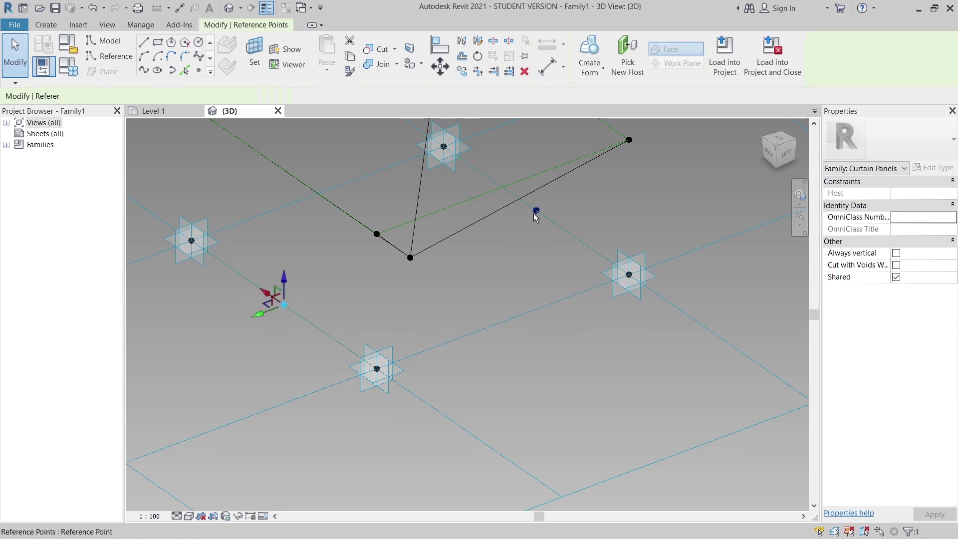
click(144, 44)
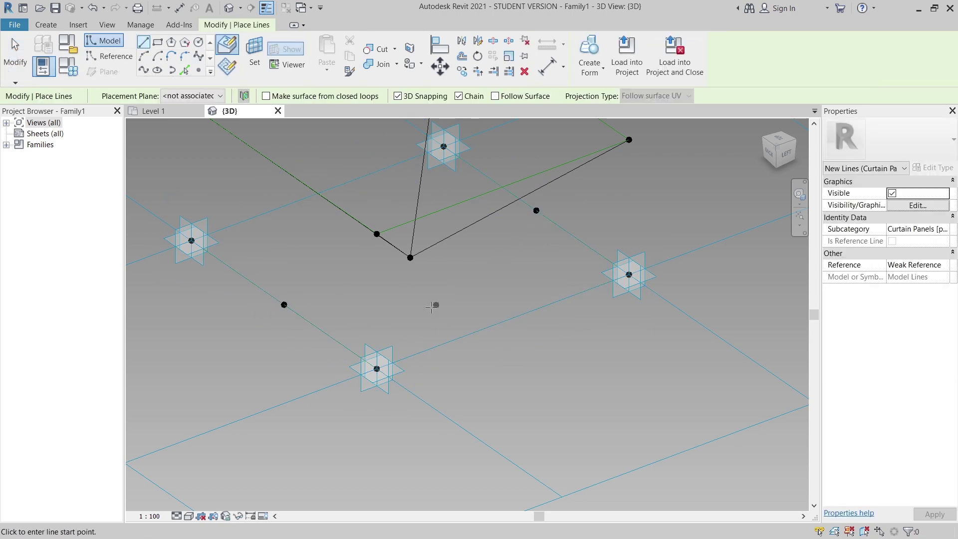
click(102, 59)
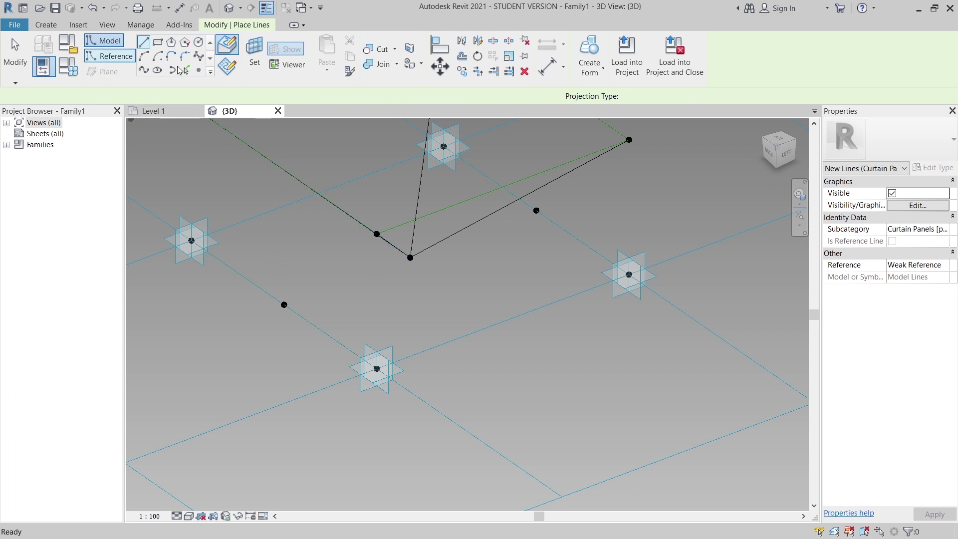
click(536, 210)
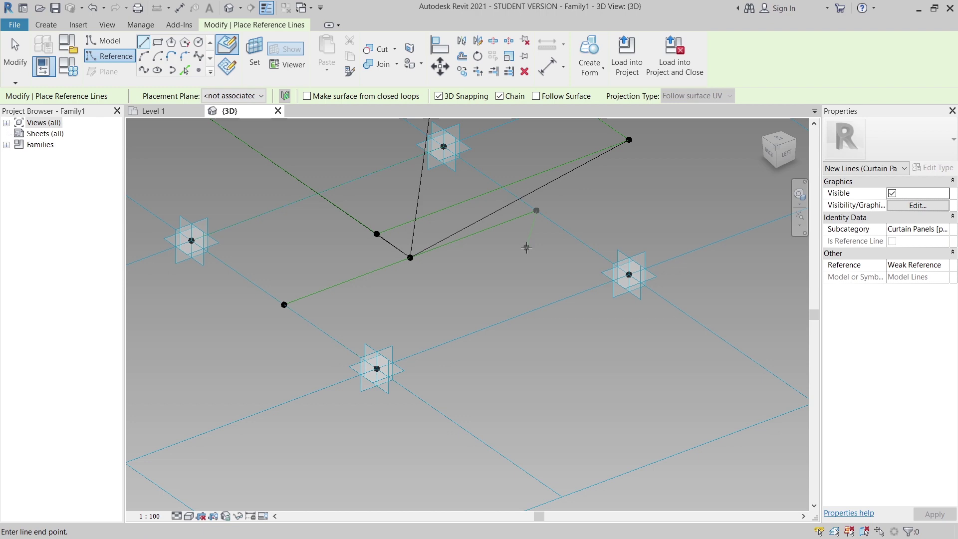
key(Escape)
key(Escape)
scroll(520, 264, down, 3)
shift+middle_drag(513, 284, 381, 315)
scroll(429, 332, down, 2)
middle_drag(456, 339, 567, 404)
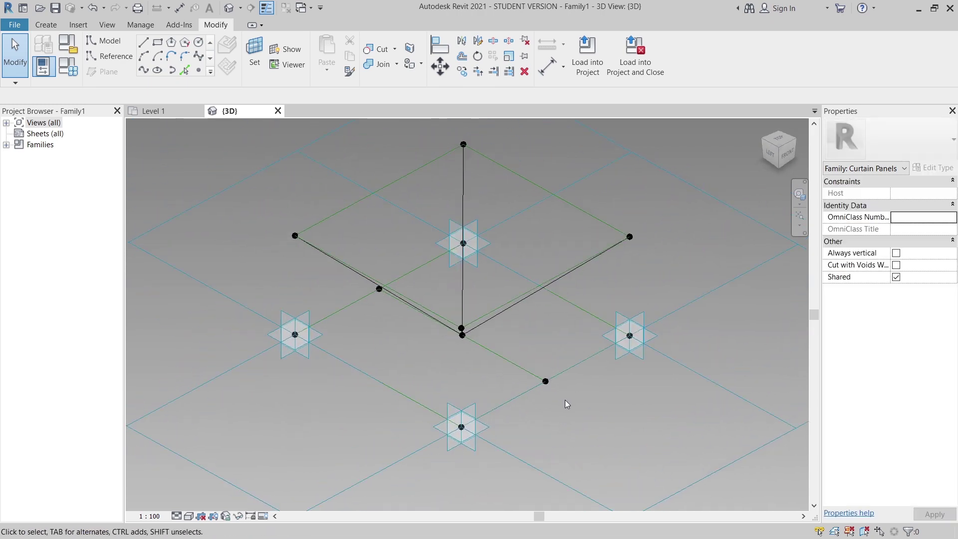
Step: Set a work plane and try a reference line on the panel edge, then cancel
click(114, 59)
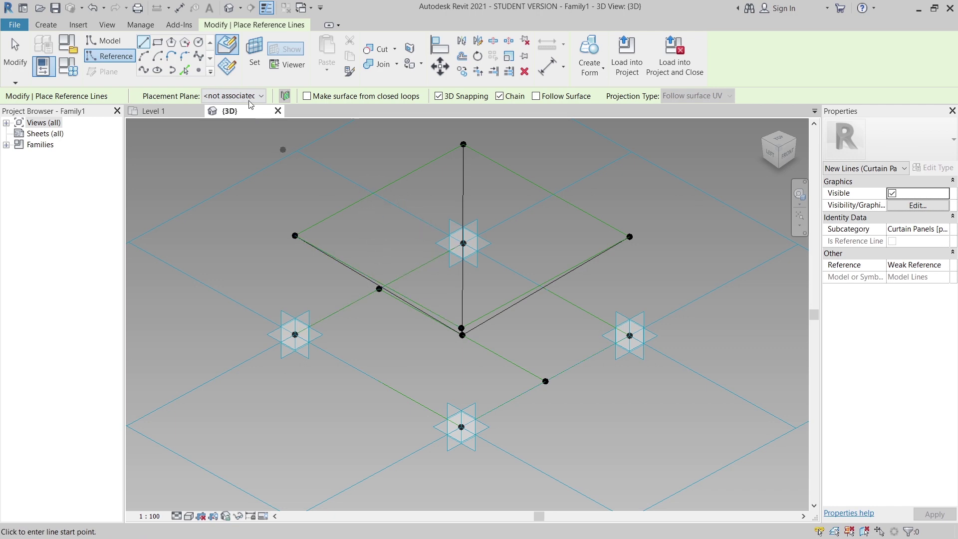
click(249, 67)
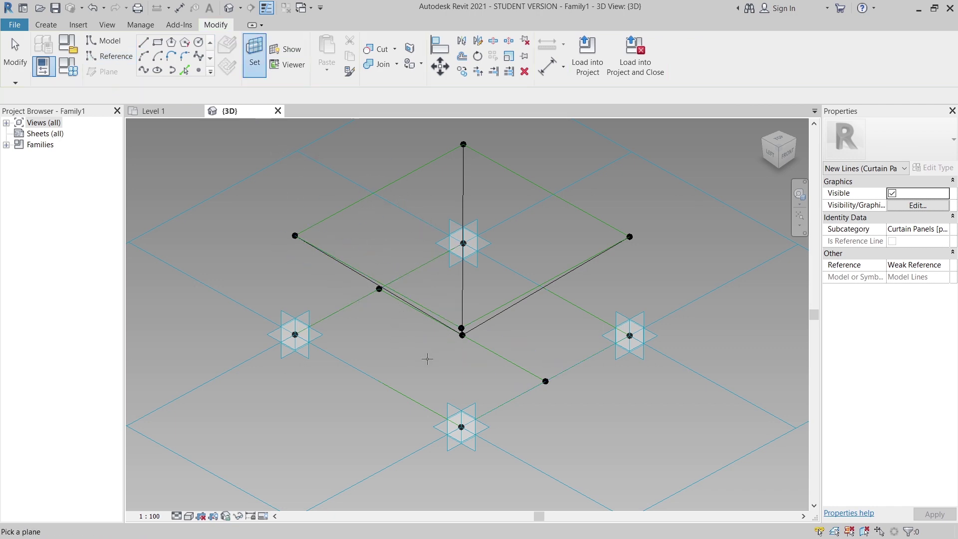
shift+middle_drag(427, 359, 487, 346)
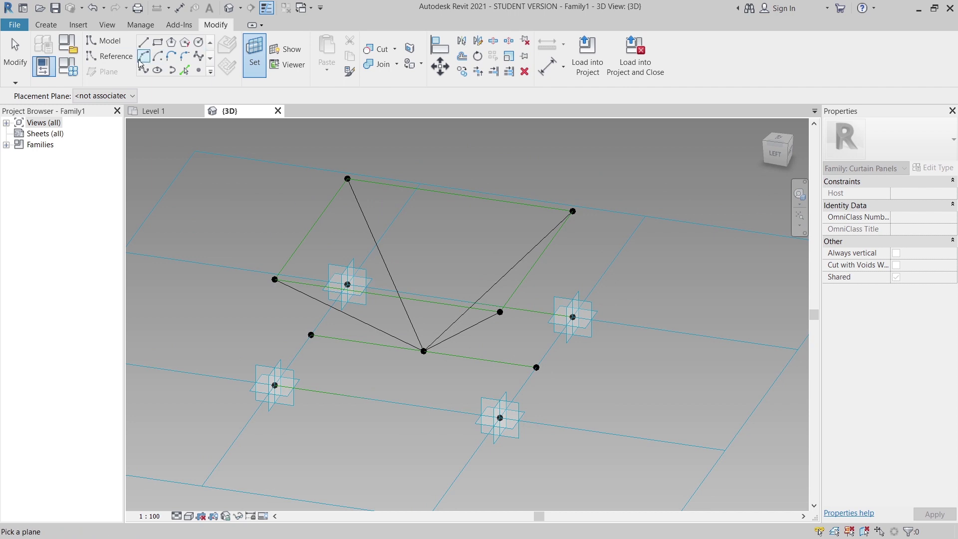
click(112, 56)
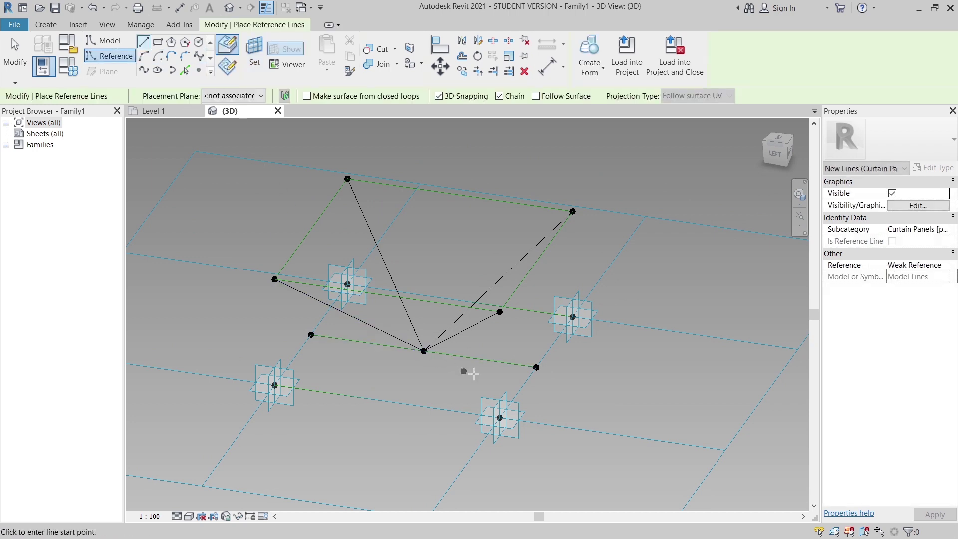
click(486, 375)
scroll(485, 375, up, 3)
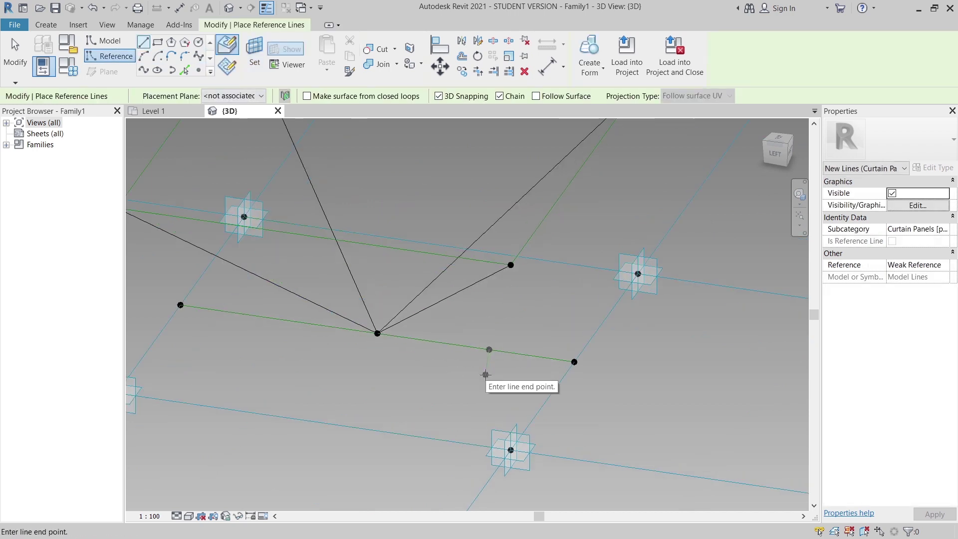
scroll(486, 374, down, 3)
key(Escape)
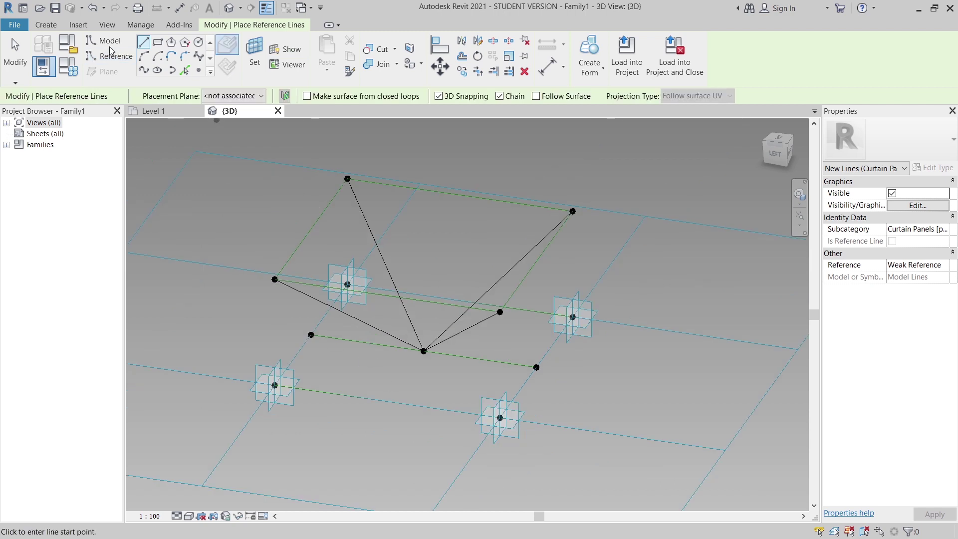
Step: Place a reference point on the green reference line with Point Element
click(198, 70)
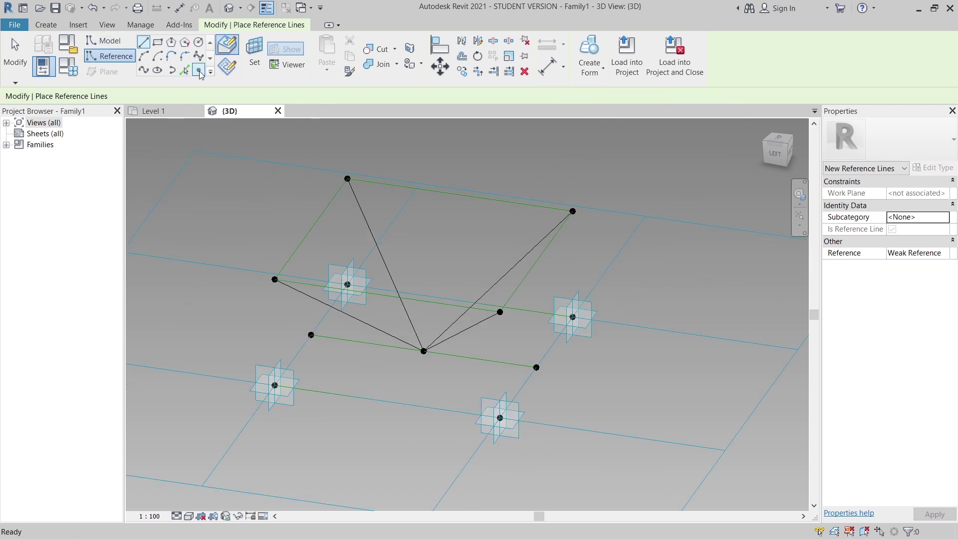
click(493, 362)
key(Escape)
key(Escape)
scroll(499, 379, up, 4)
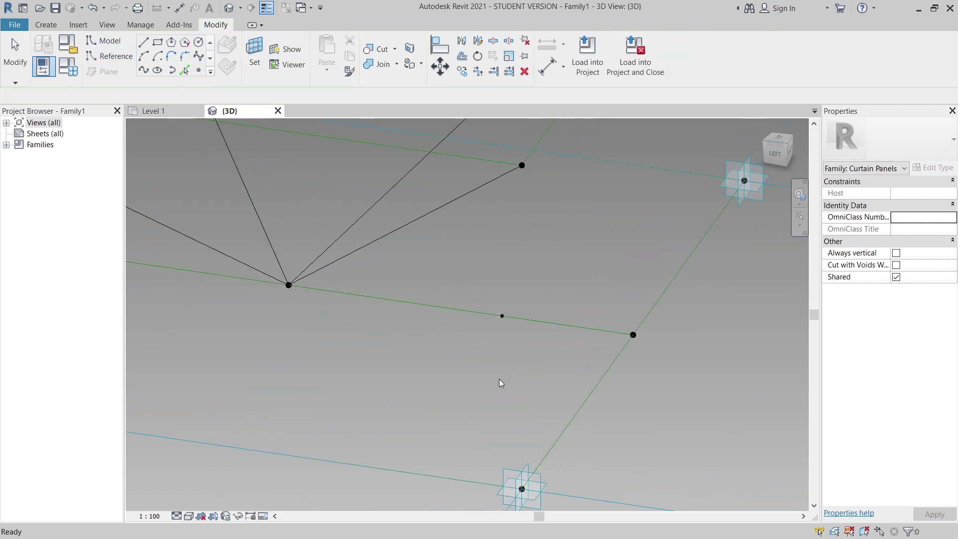
Step: Set the reference point's plane as work plane and draw a radius-40 circle centred on it
click(249, 48)
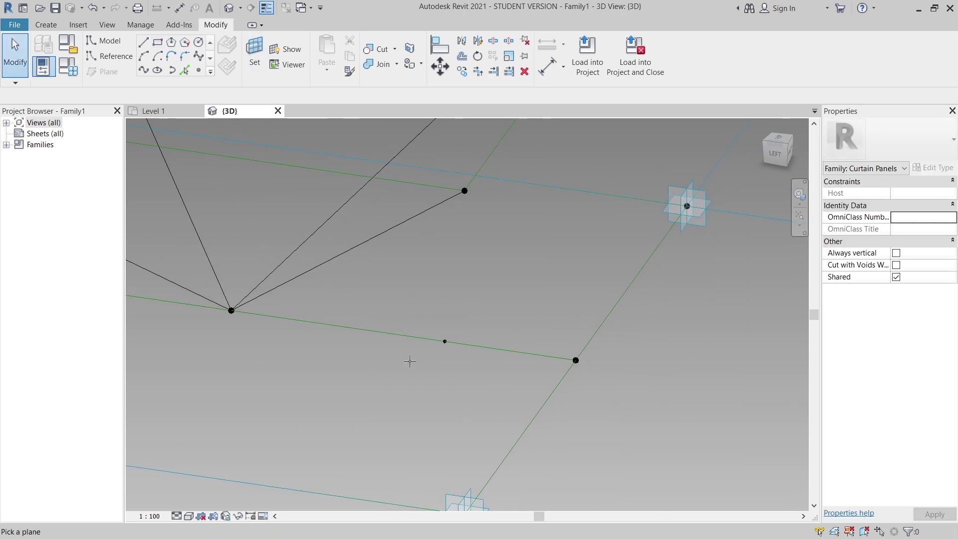
click(324, 367)
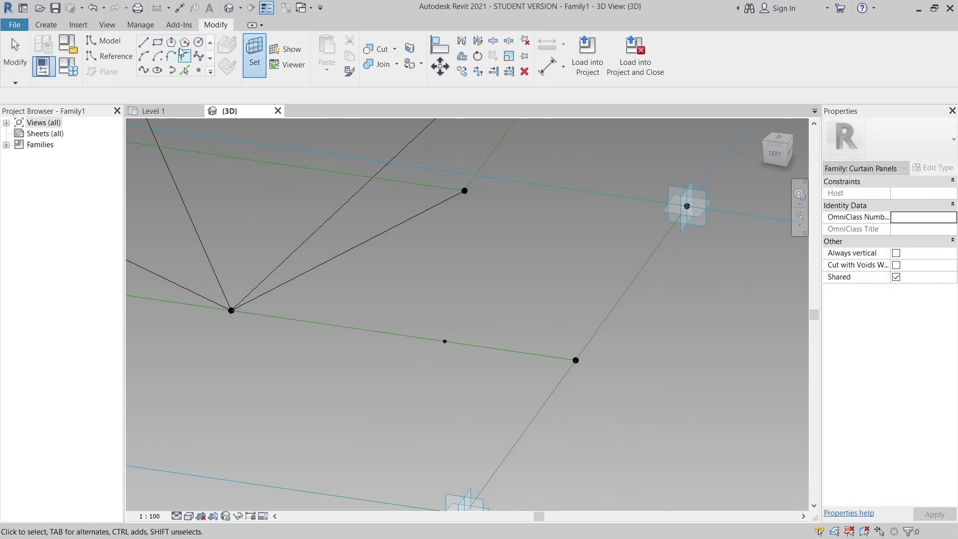
key(l)
key(i)
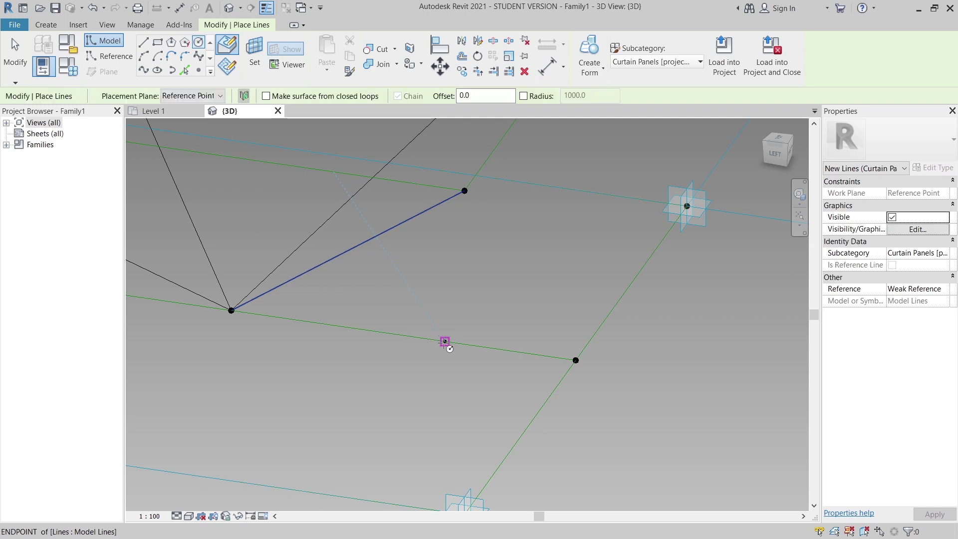
click(445, 343)
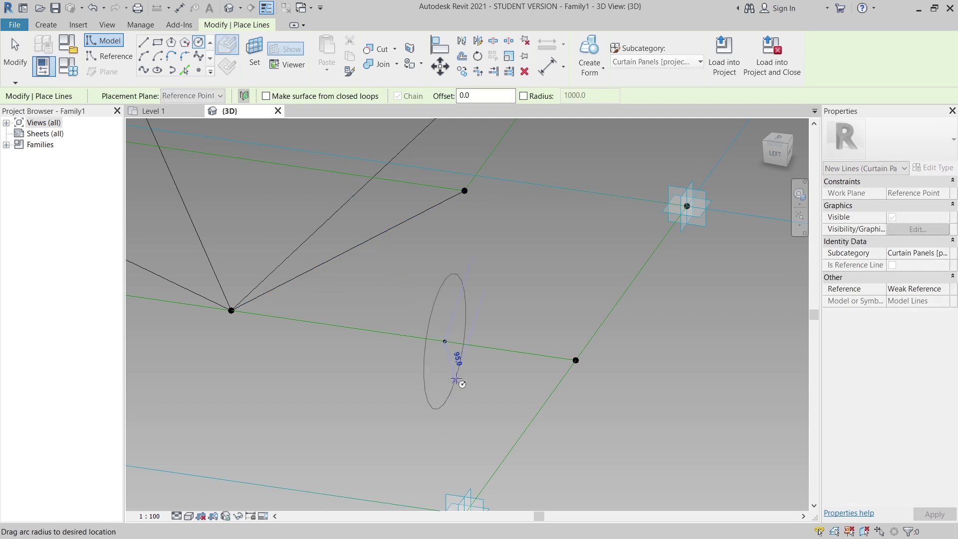
click(440, 310)
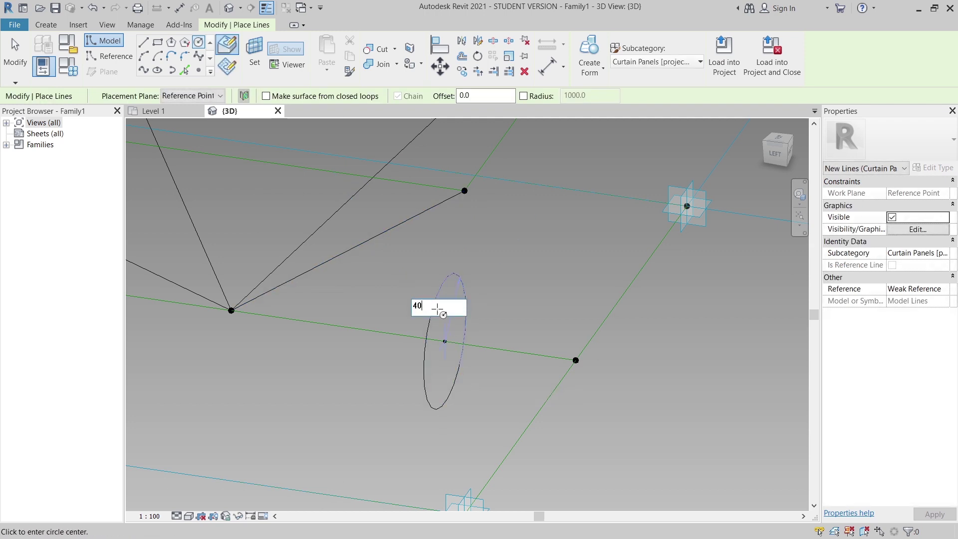
key(Return)
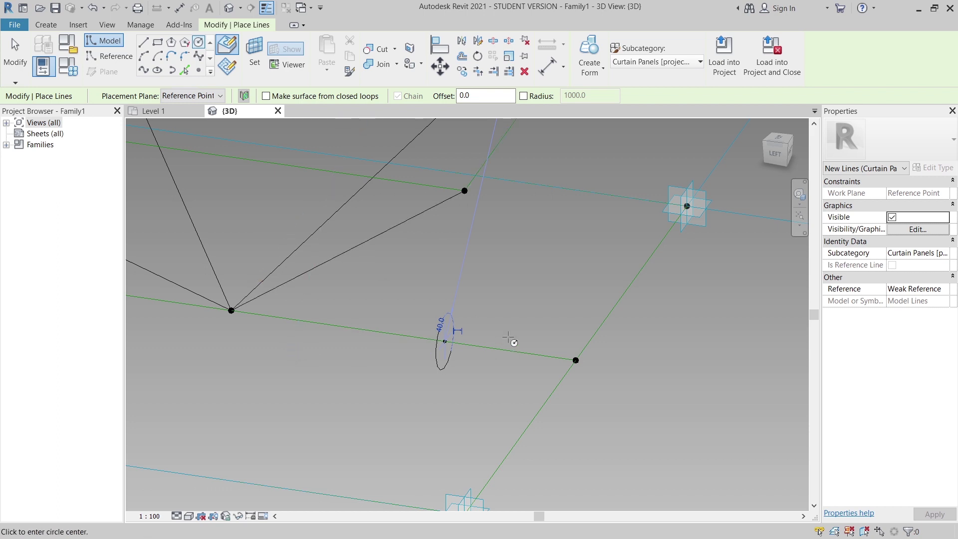
key(Escape)
key(Escape)
scroll(485, 316, up, 1)
Step: Select the new circle and start the MV command
drag(396, 287, 472, 412)
key(m)
key(v)
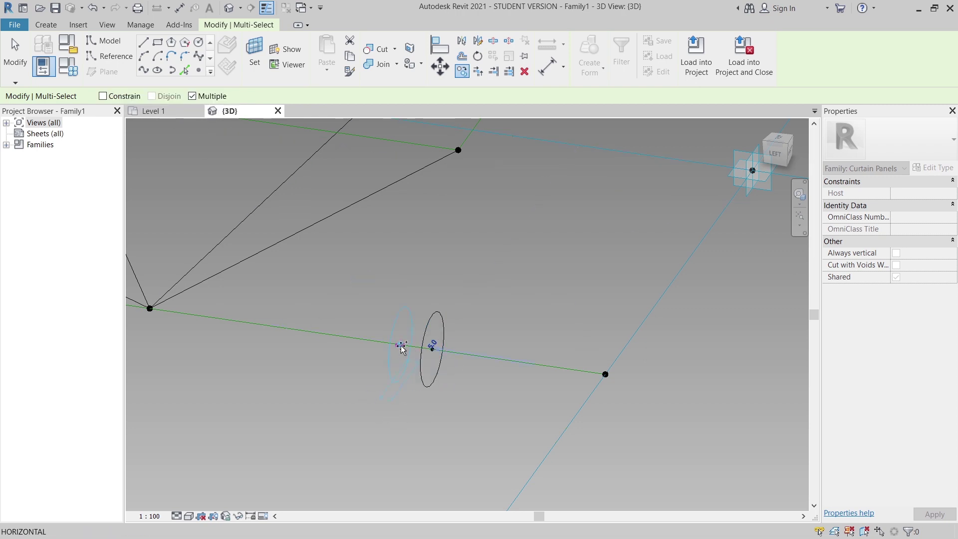
Step: Copy the circle to five positions along the green line, then select the last circle's reference point
click(307, 331)
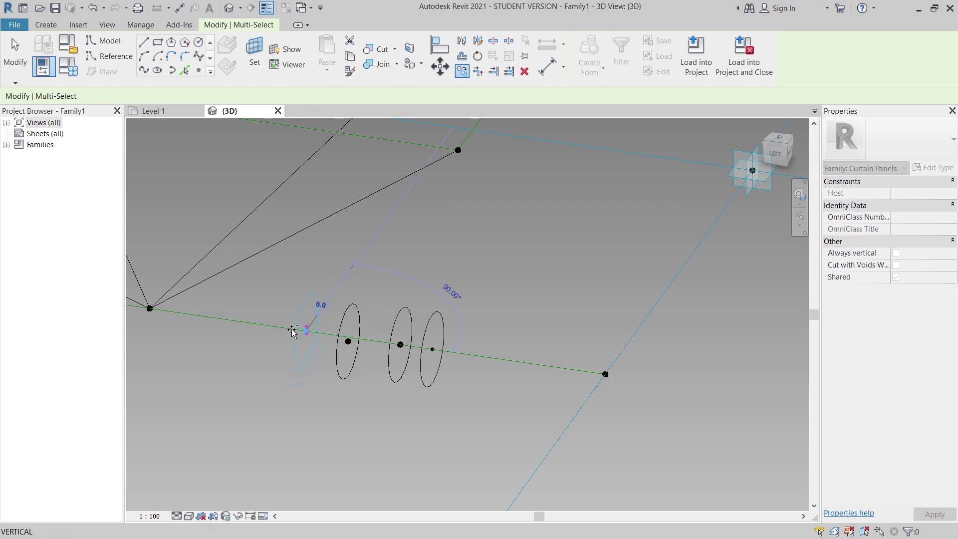
click(273, 325)
click(243, 324)
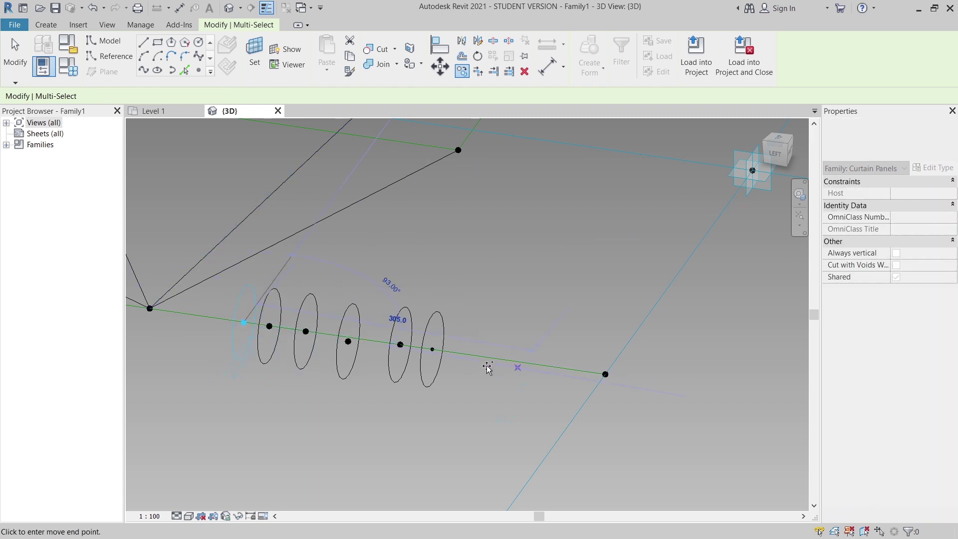
click(464, 356)
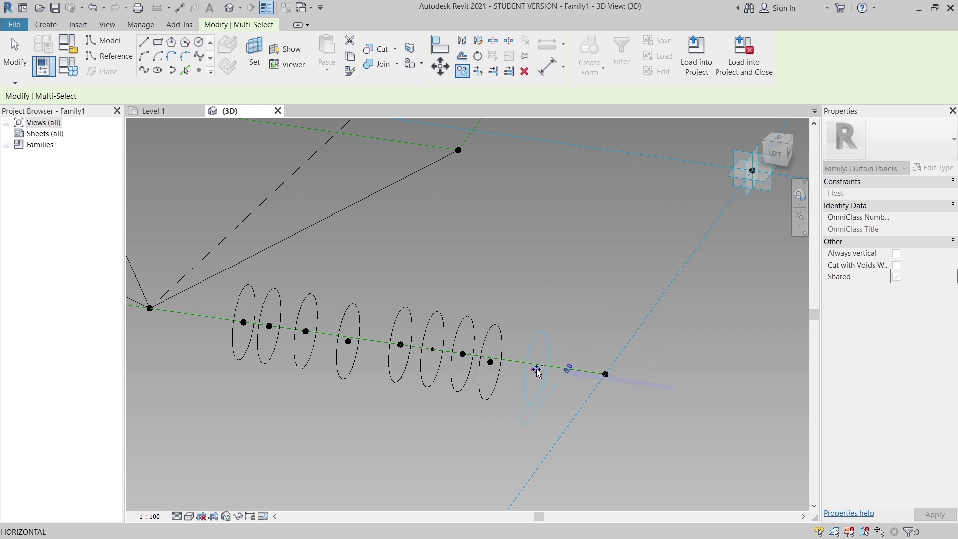
click(535, 383)
key(Escape)
shift+middle_drag(535, 384, 614, 419)
scroll(612, 416, down, 1)
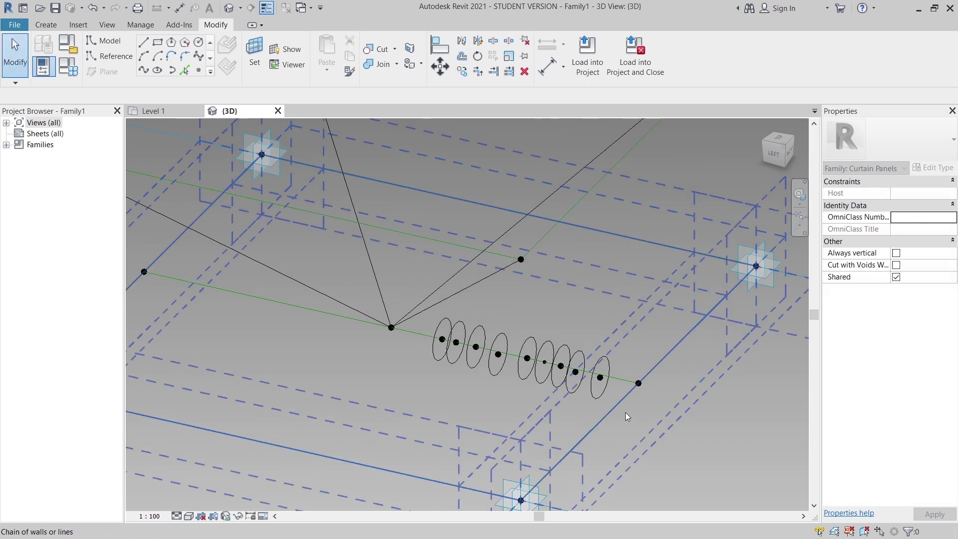
click(601, 378)
scroll(599, 372, up, 3)
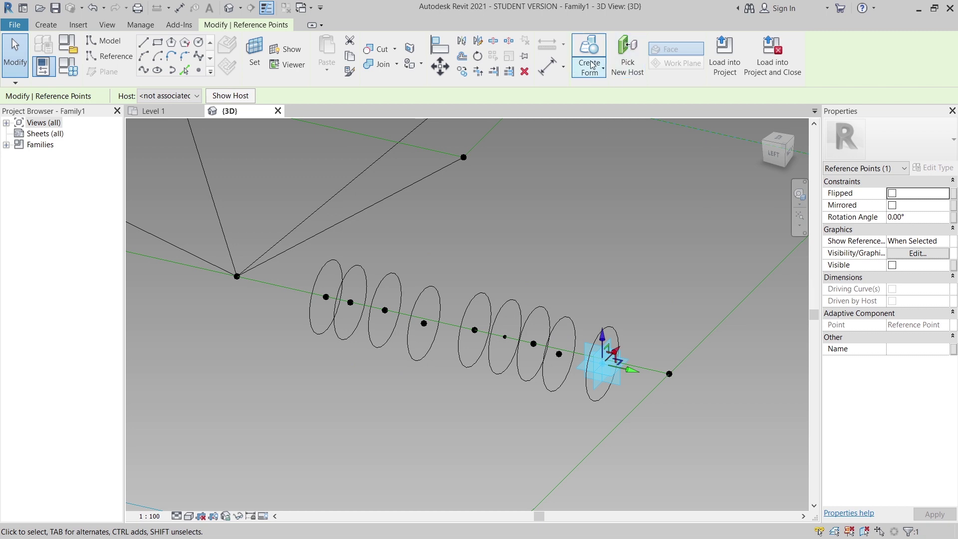
Step: Rehost the first reference point and its circle onto a sloped line with Pick New Host
click(627, 68)
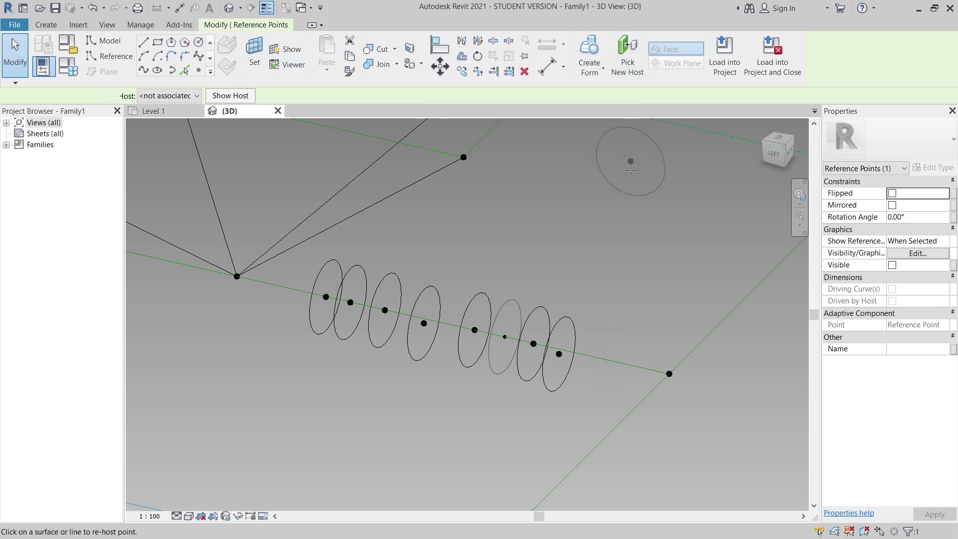
scroll(624, 204, down, 3)
middle_drag(636, 234, 622, 316)
click(584, 223)
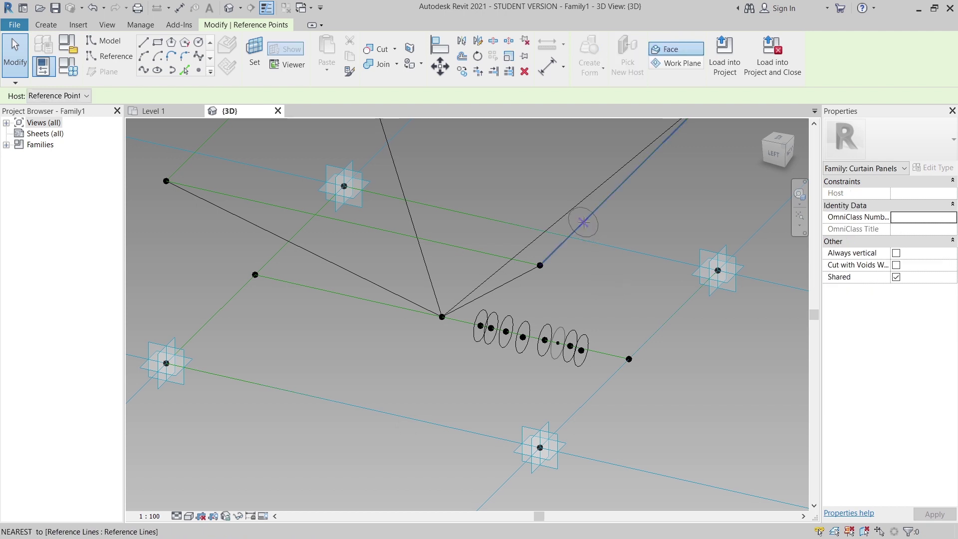
click(588, 344)
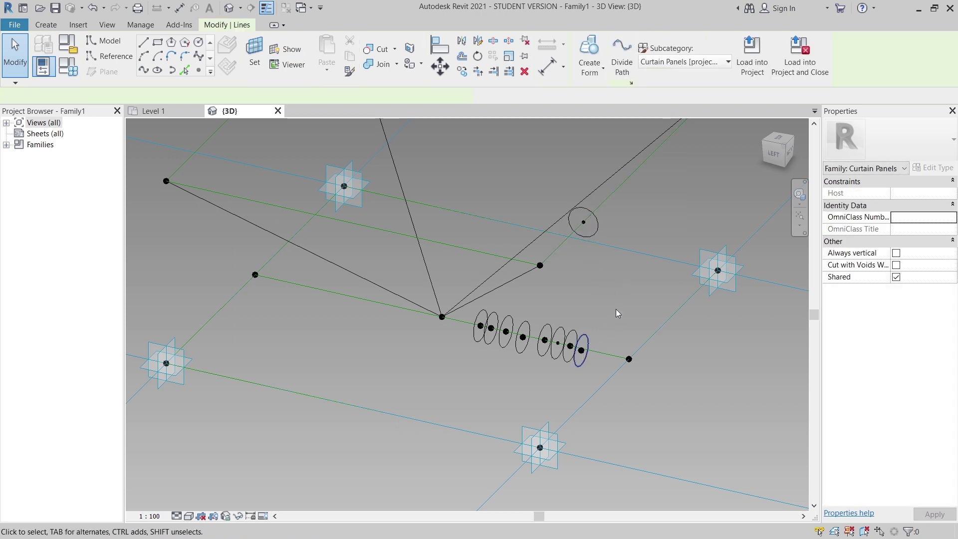
click(616, 311)
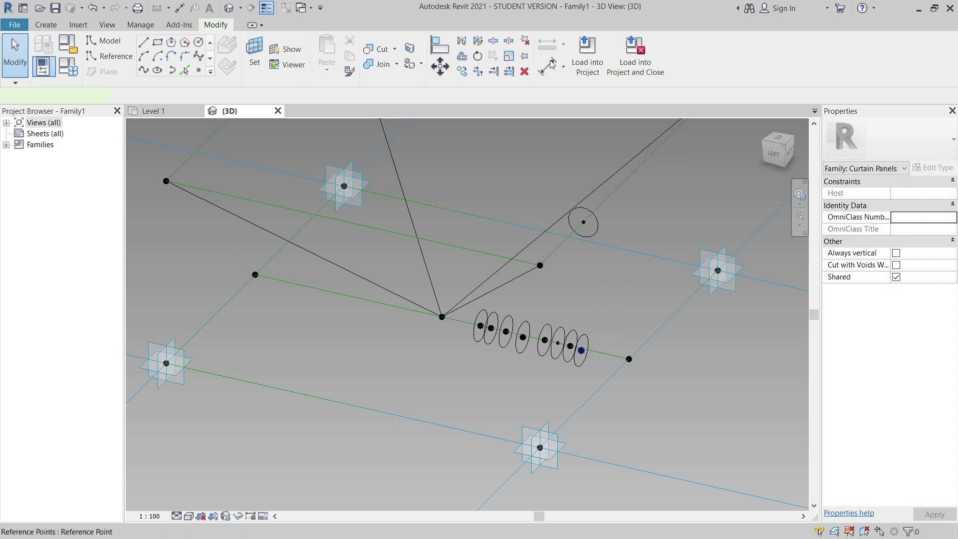
Step: Rehost two more points onto the line rising from the apex and the parallel green line
click(581, 351)
click(628, 64)
click(401, 177)
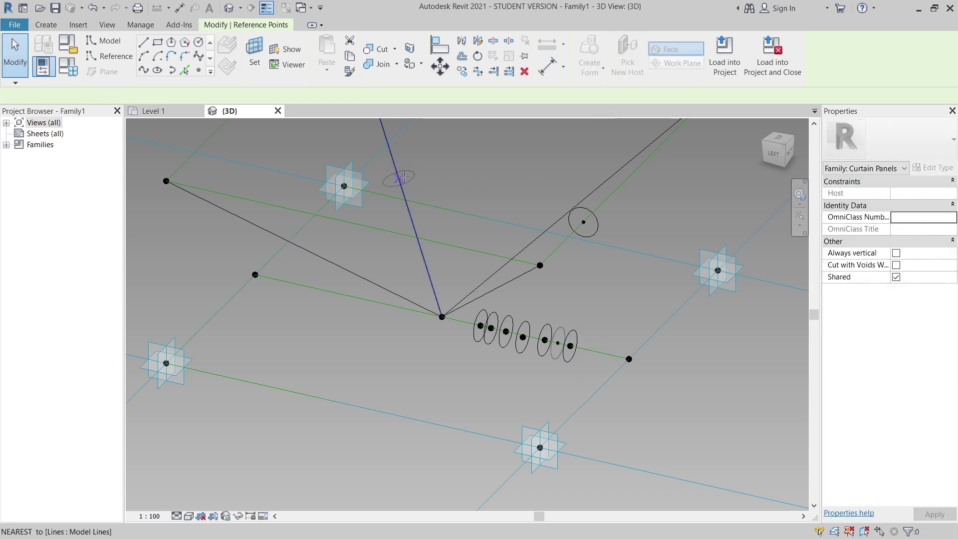
key(Escape)
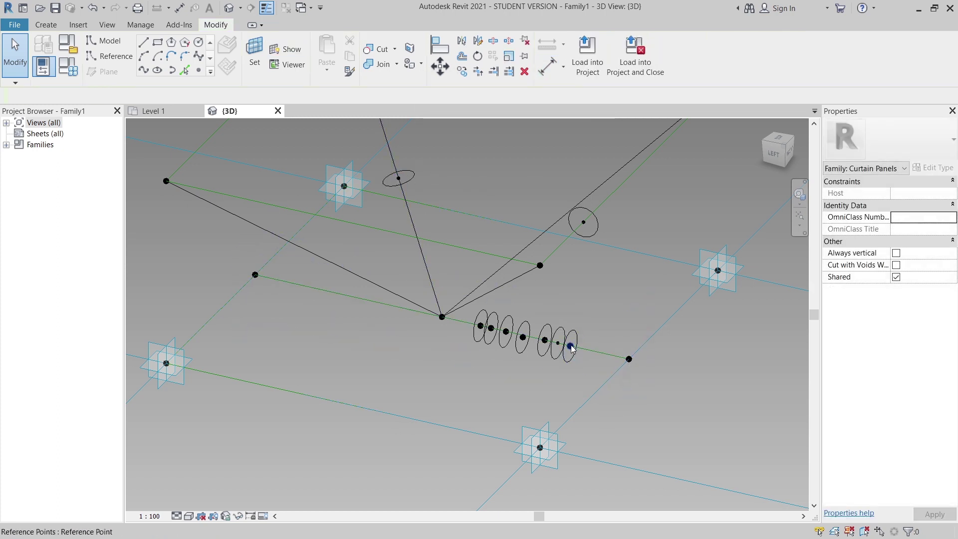
click(571, 347)
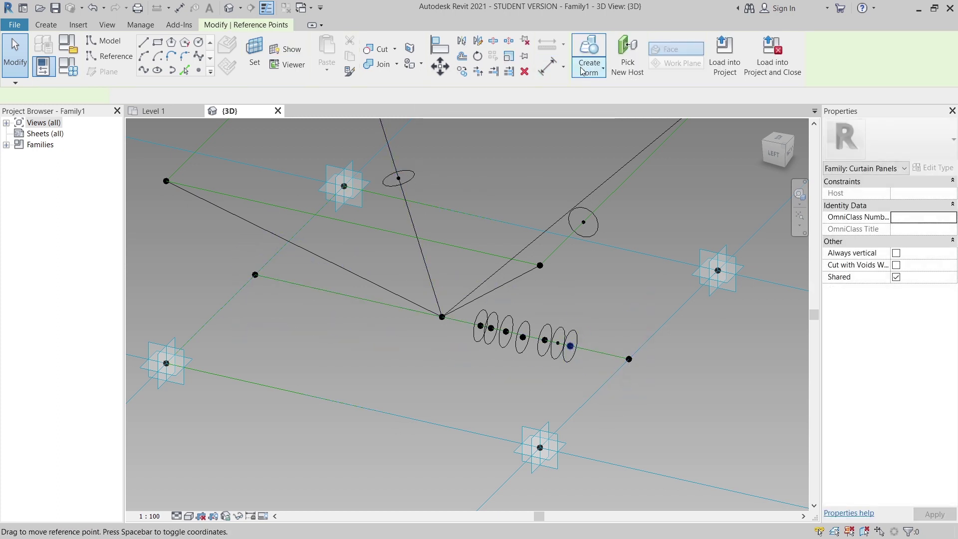
click(373, 227)
key(Escape)
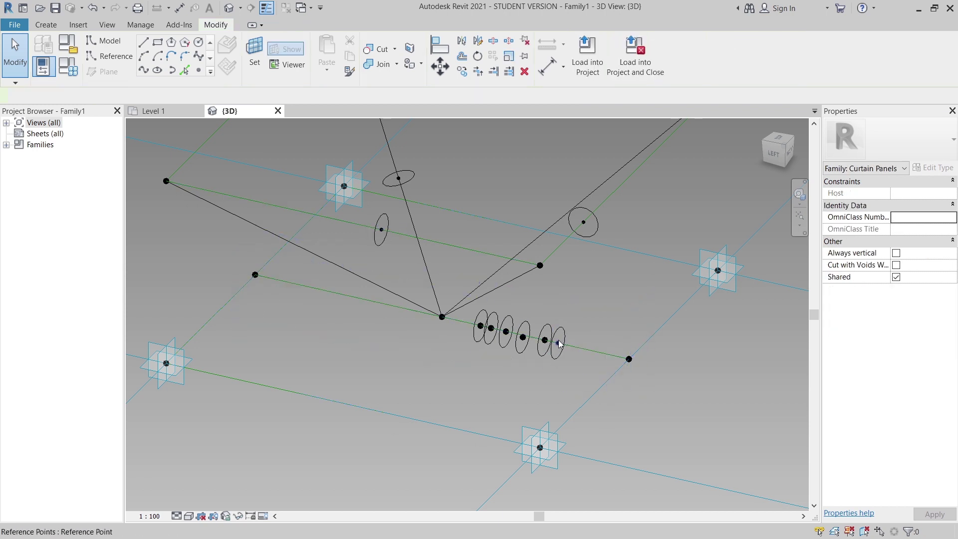
Step: Rehost two points onto the left sloped line and the top line's midpoint
click(558, 343)
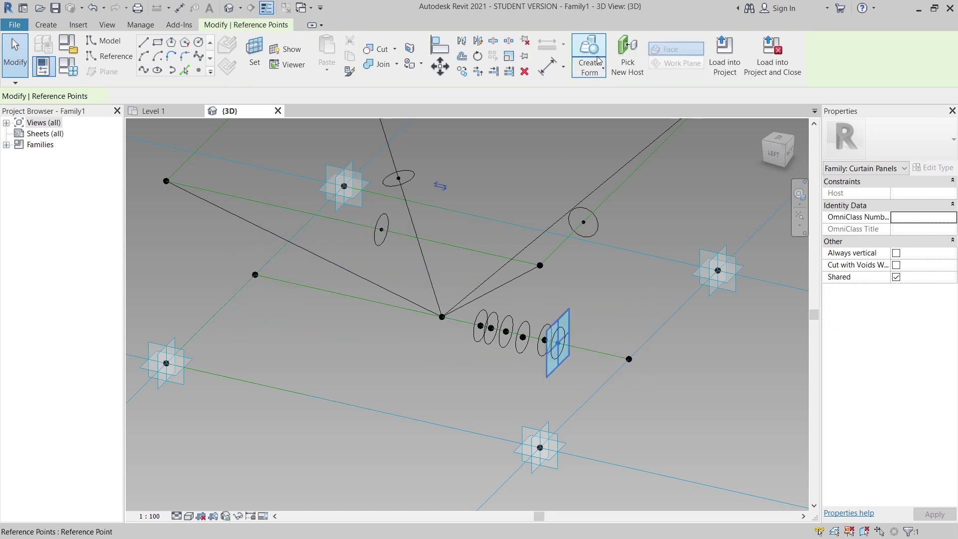
click(628, 57)
click(336, 263)
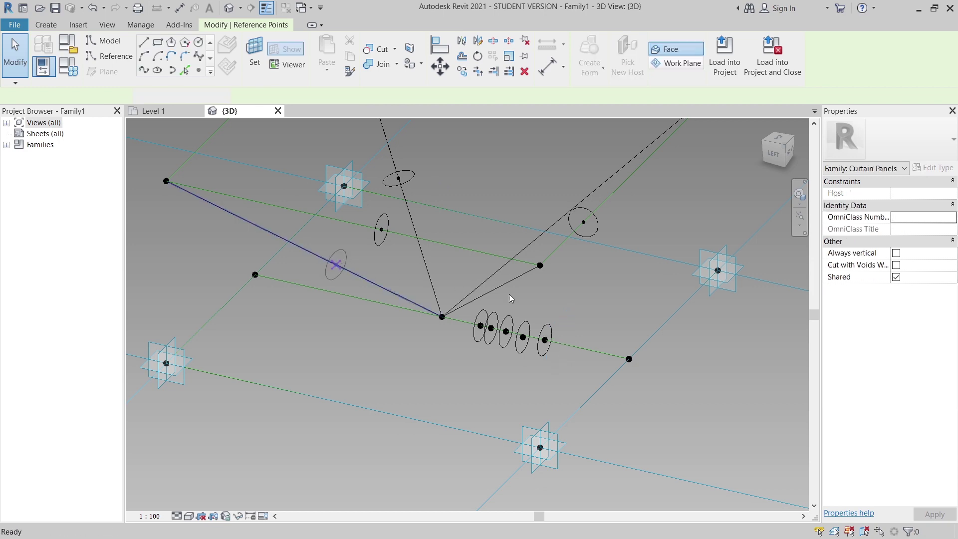
scroll(549, 352, up, 3)
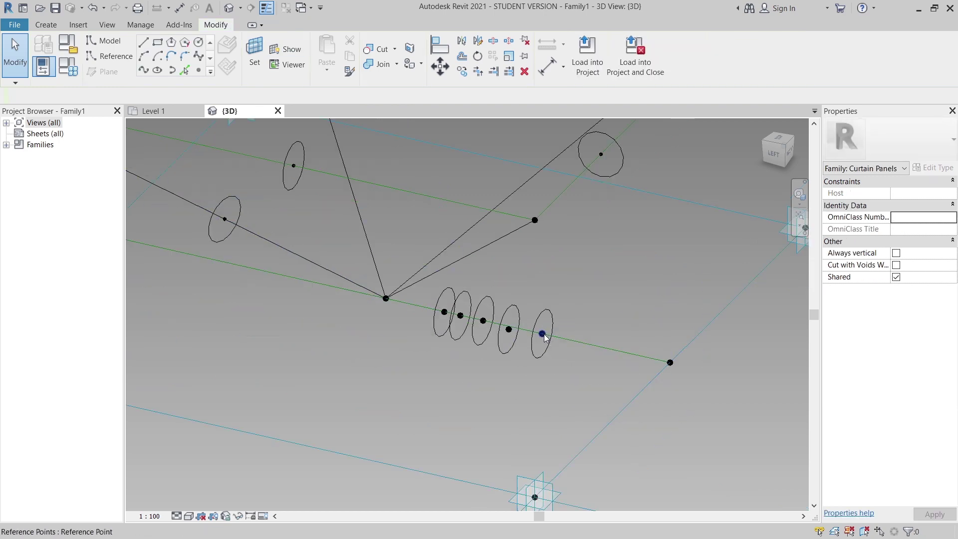
click(545, 337)
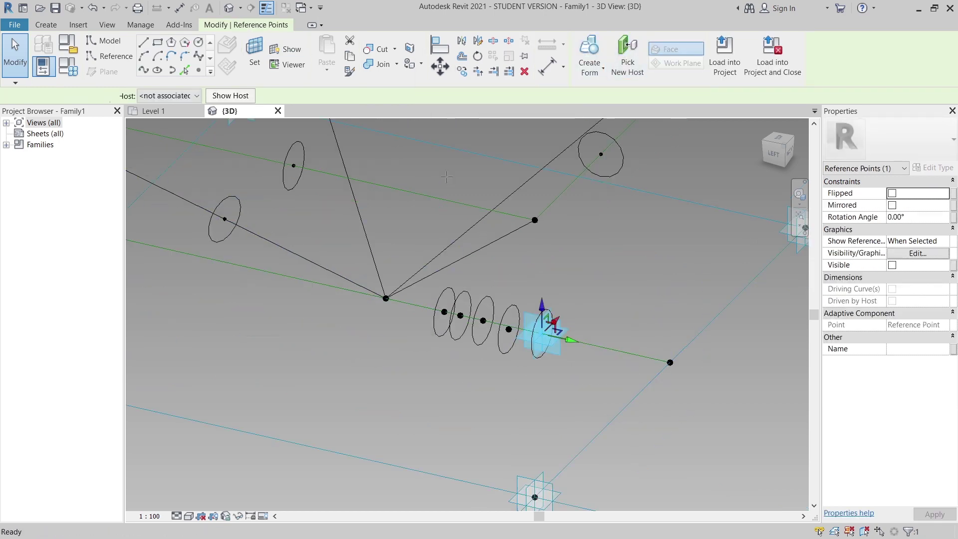
scroll(447, 176, down, 3)
middle_drag(447, 178, 463, 325)
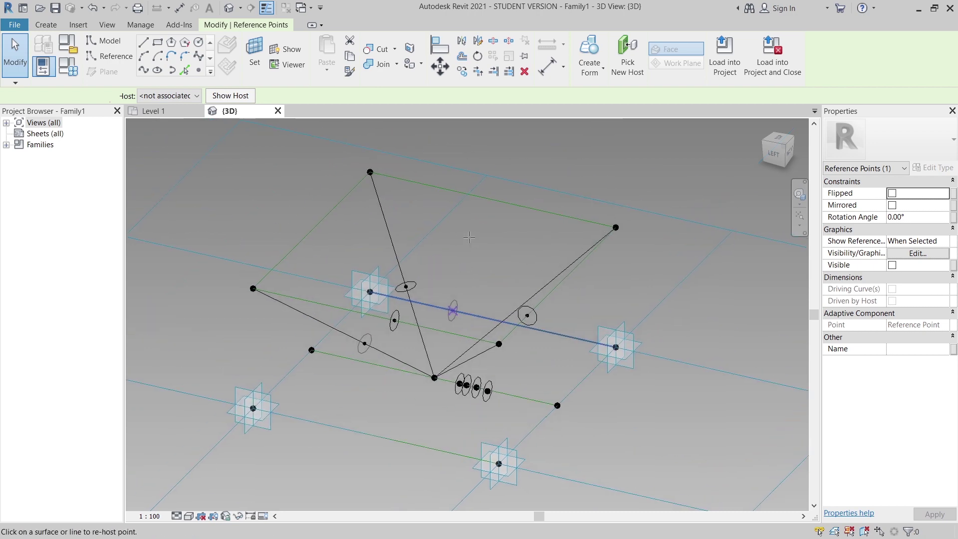
click(495, 200)
Step: Rehost the remaining profile points onto the left and right sloped lines
shift+middle_drag(597, 322, 502, 384)
scroll(519, 357, up, 2)
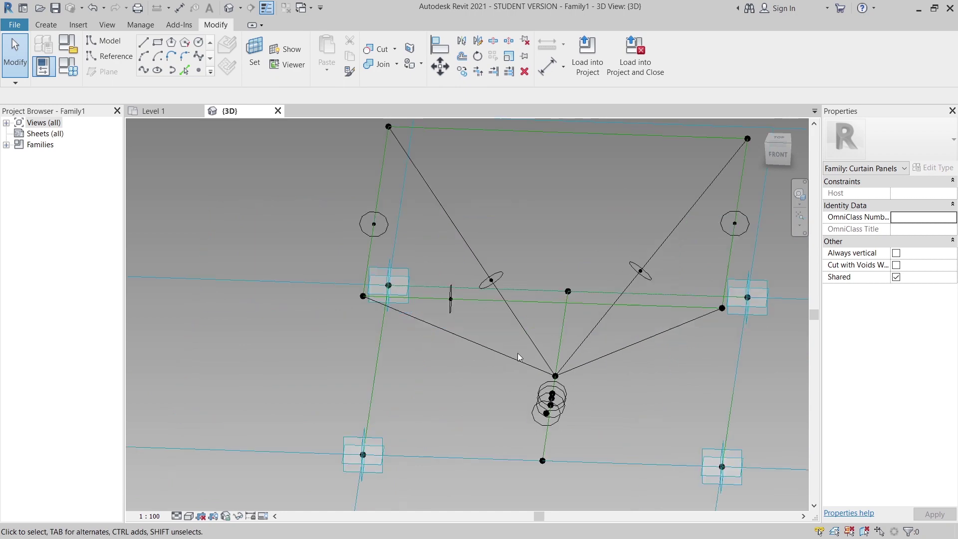
scroll(555, 423, up, 3)
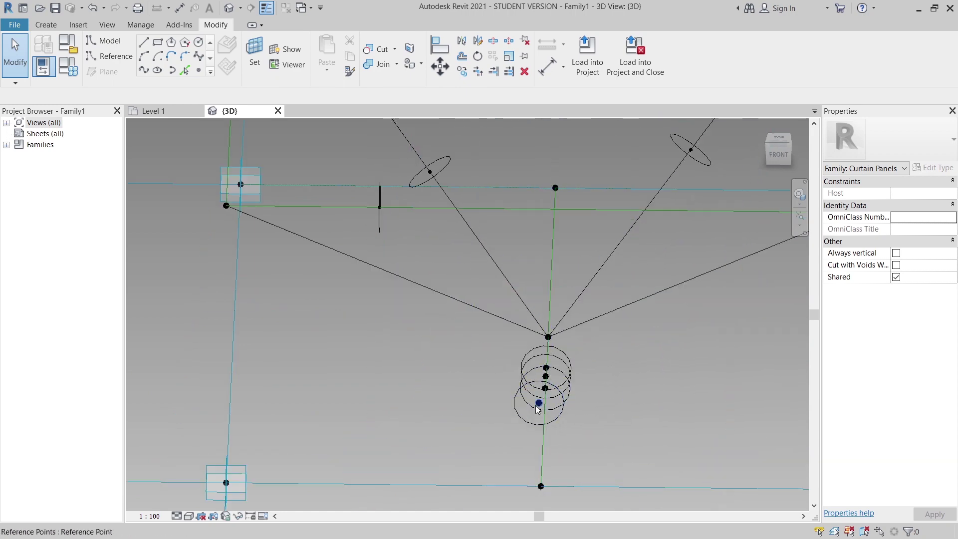
click(630, 66)
click(391, 273)
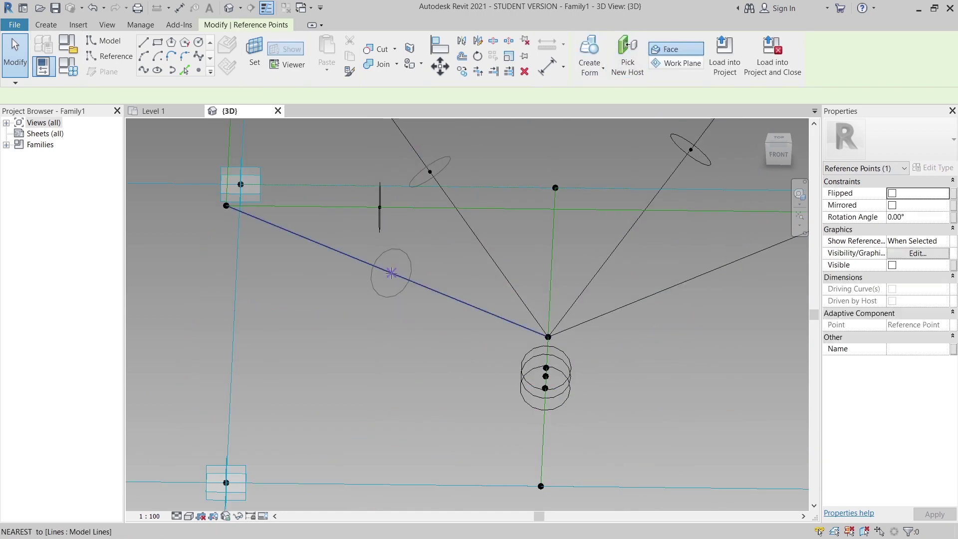
click(483, 343)
scroll(547, 387, up, 1)
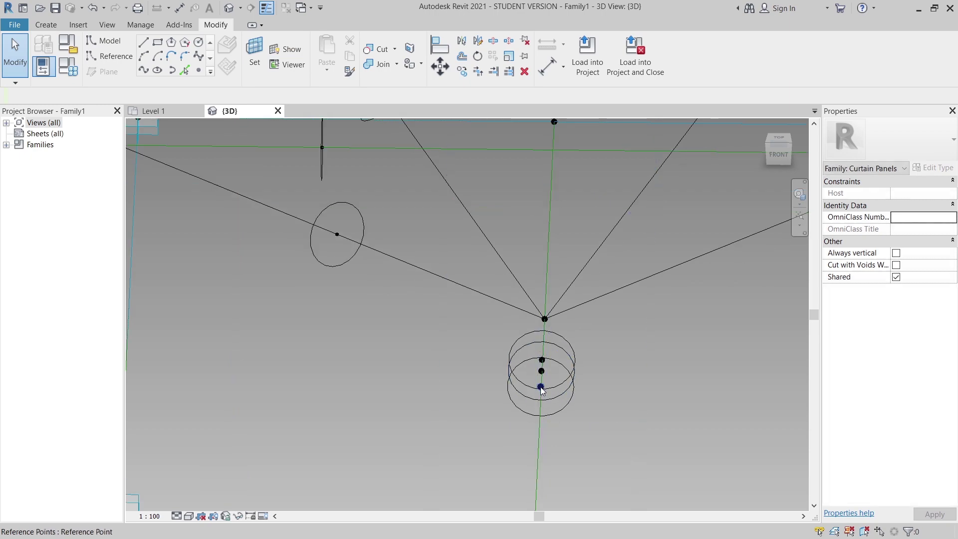
click(630, 65)
click(675, 266)
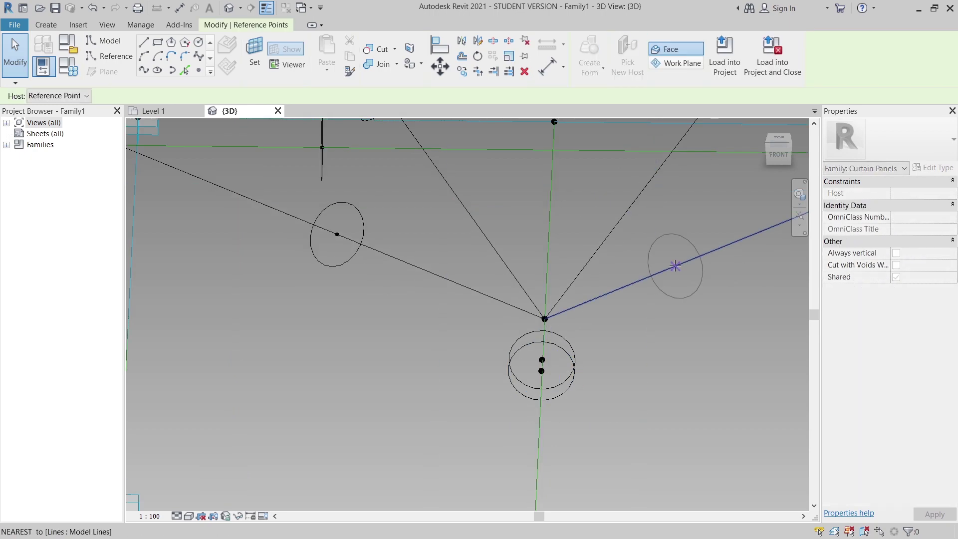
click(682, 315)
Step: Delete the extra circle left on the green line
shift+middle_drag(655, 367, 427, 324)
scroll(484, 322, up, 4)
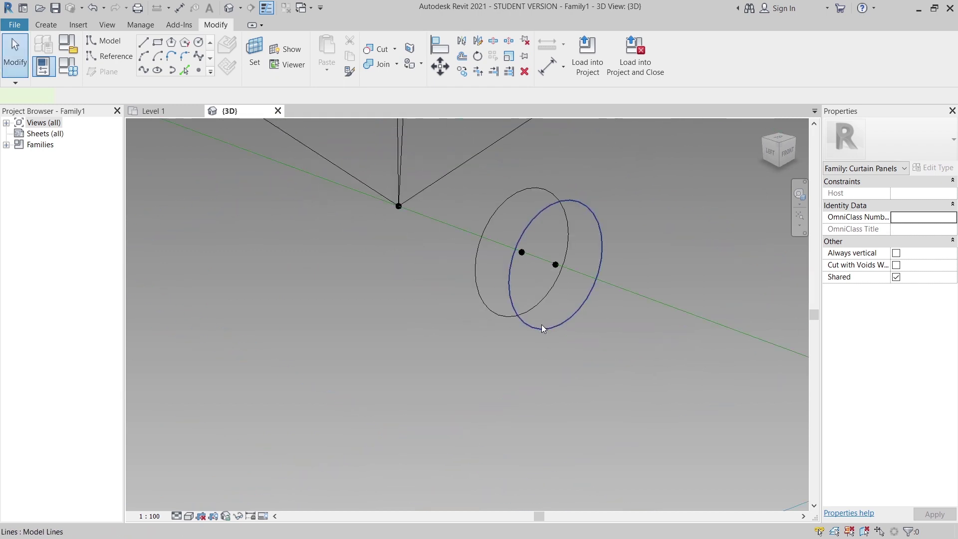
click(541, 325)
key(Delete)
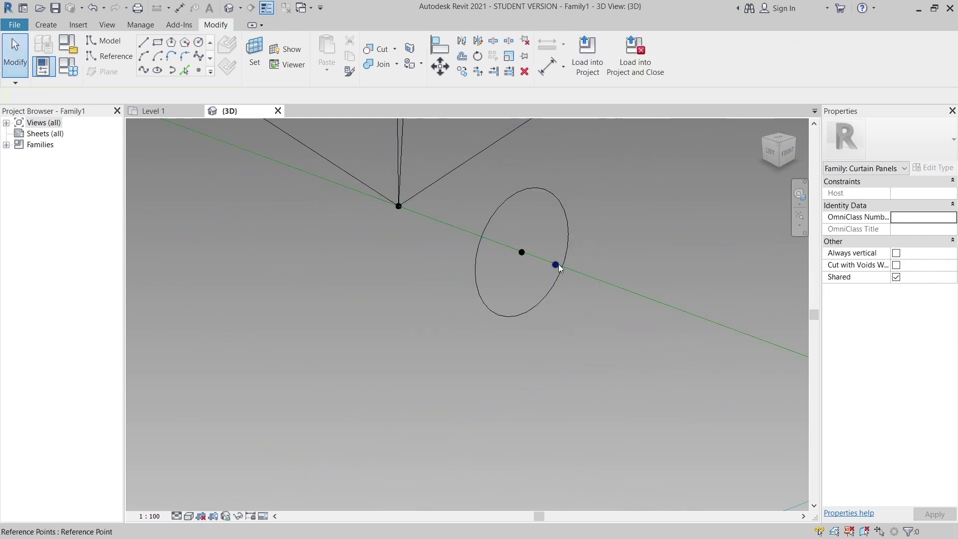
shift+middle_drag(592, 343, 625, 303)
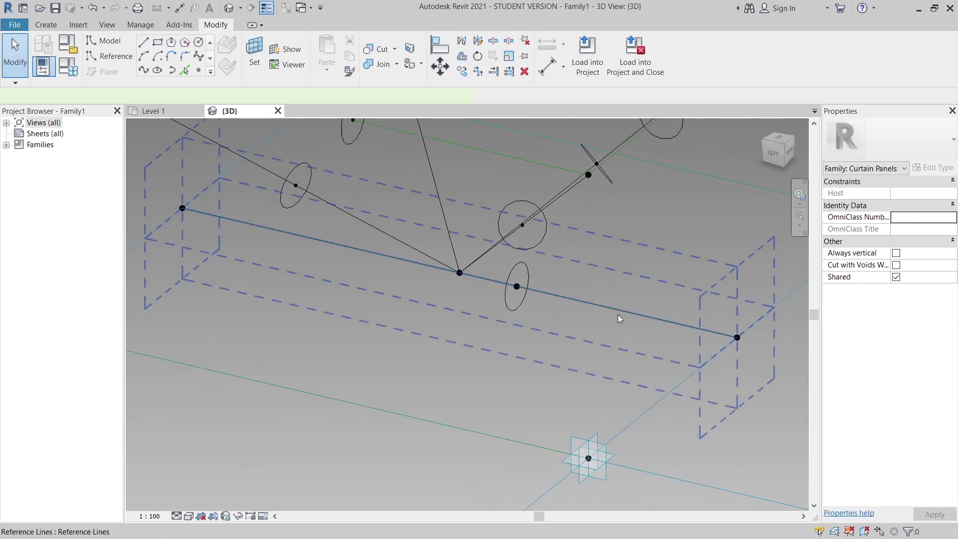
Step: Create a solid cylinder from the bottom chord reference line and its circle profile
click(618, 316)
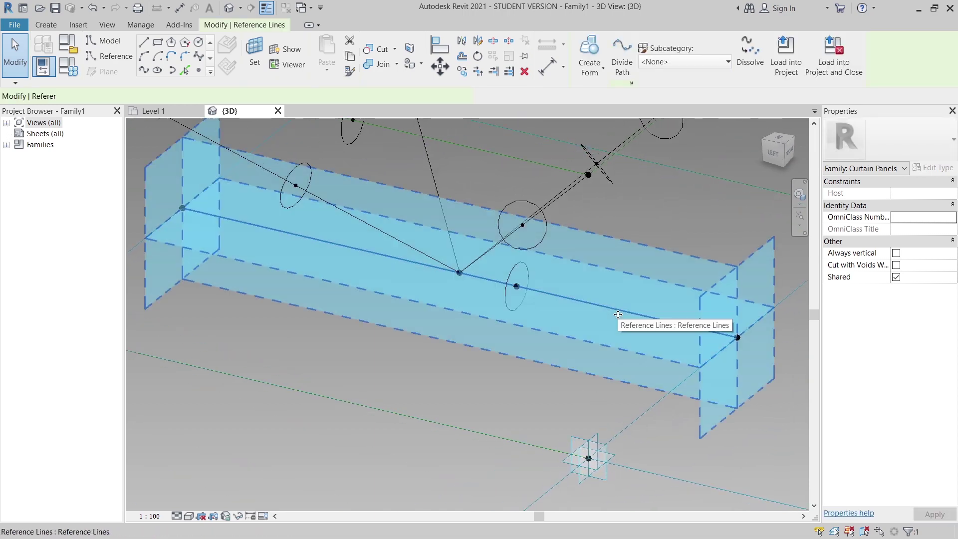
ctrl+click(505, 303)
click(589, 65)
click(592, 88)
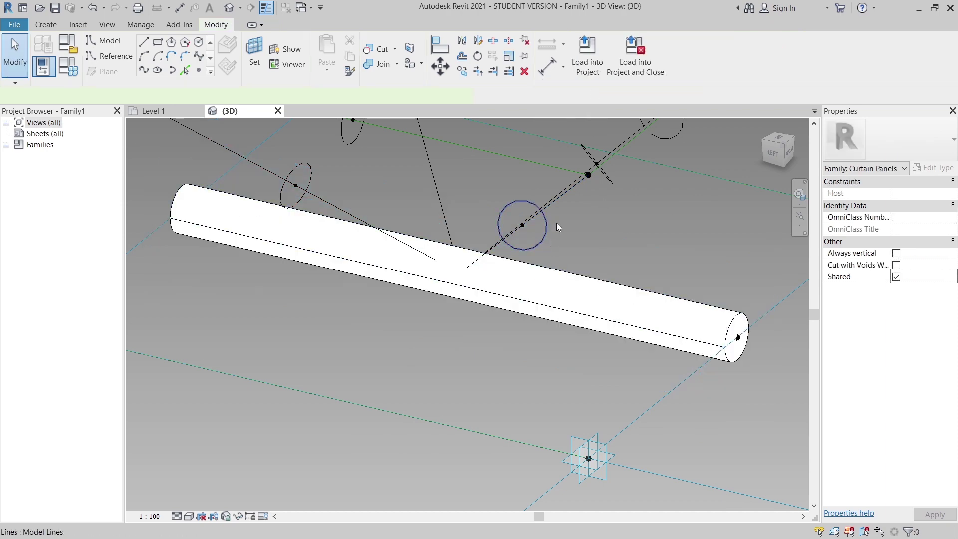
Step: Try a form on a diagonal and its circle, then select that model line alone for conversion
click(543, 210)
shift+middle_drag(543, 210, 489, 226)
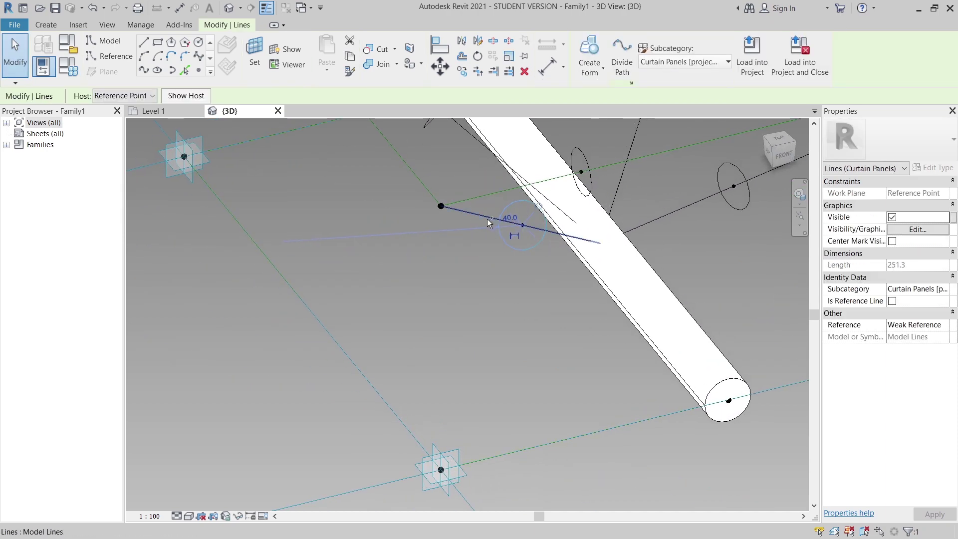
ctrl+click(488, 223)
click(601, 74)
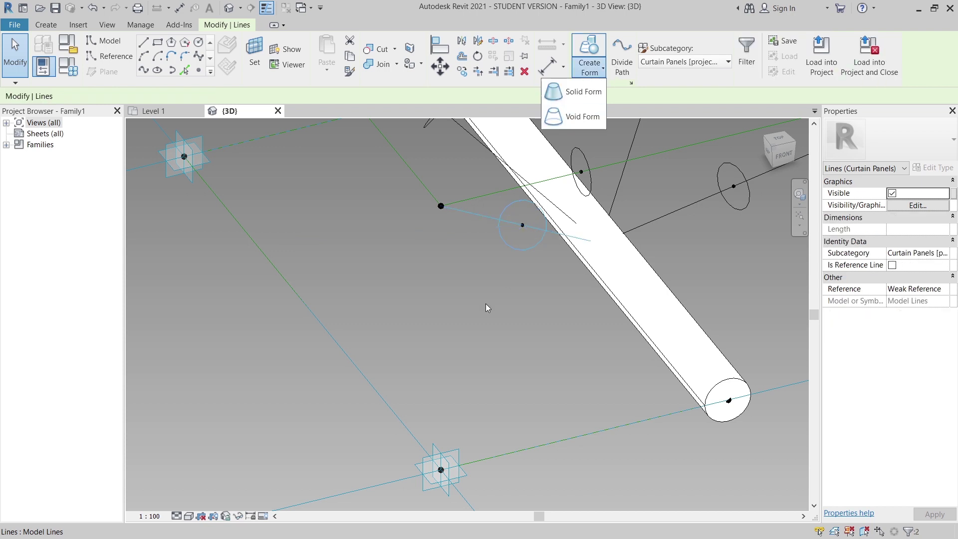
key(Escape)
key(Escape)
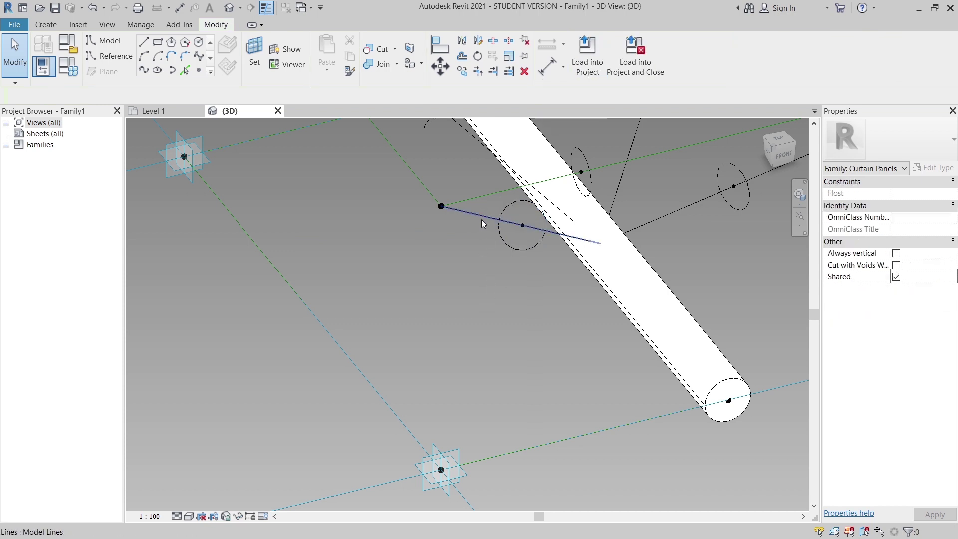
key(ctrl+Left)
click(900, 288)
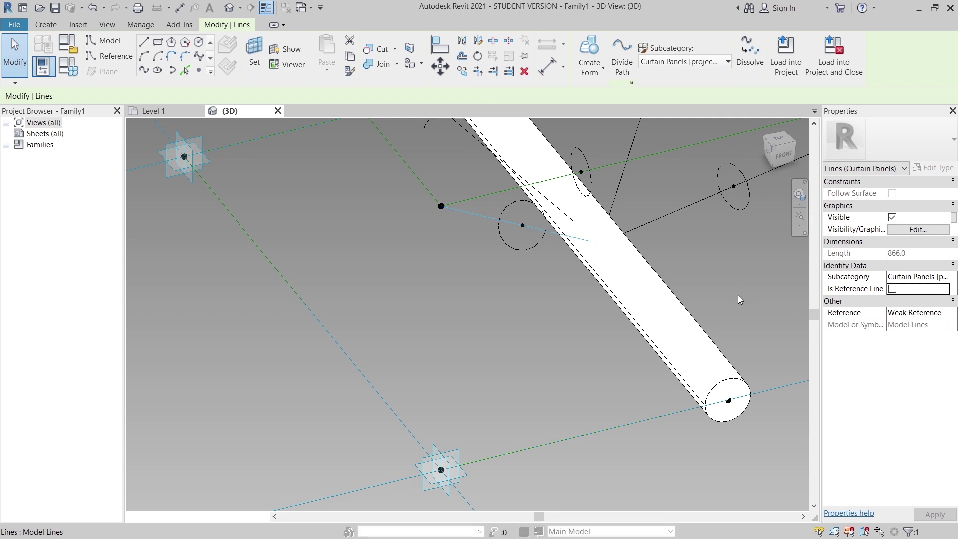
scroll(740, 295, down, 1)
middle_drag(741, 300, 648, 361)
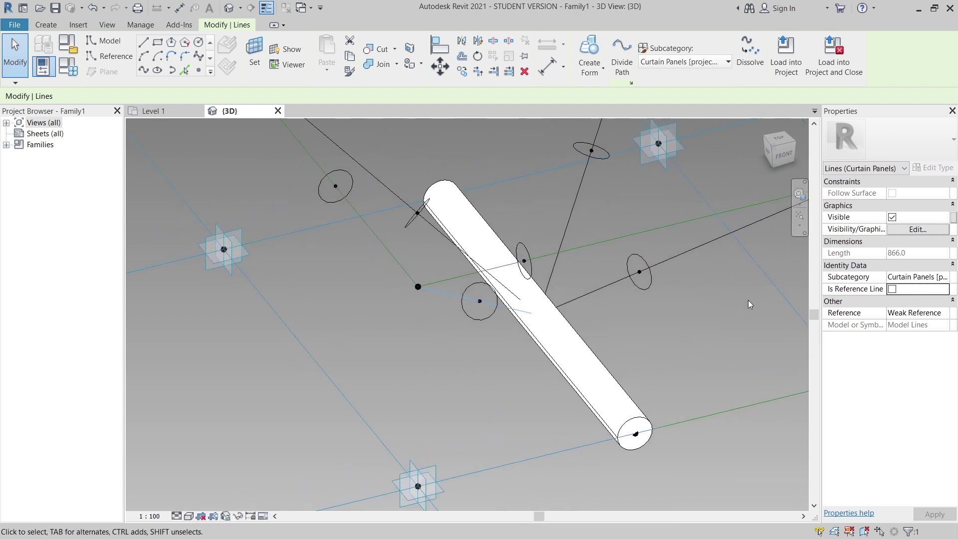
Step: Check Is Reference Line for the diagonal and three more model lines and apply
click(892, 289)
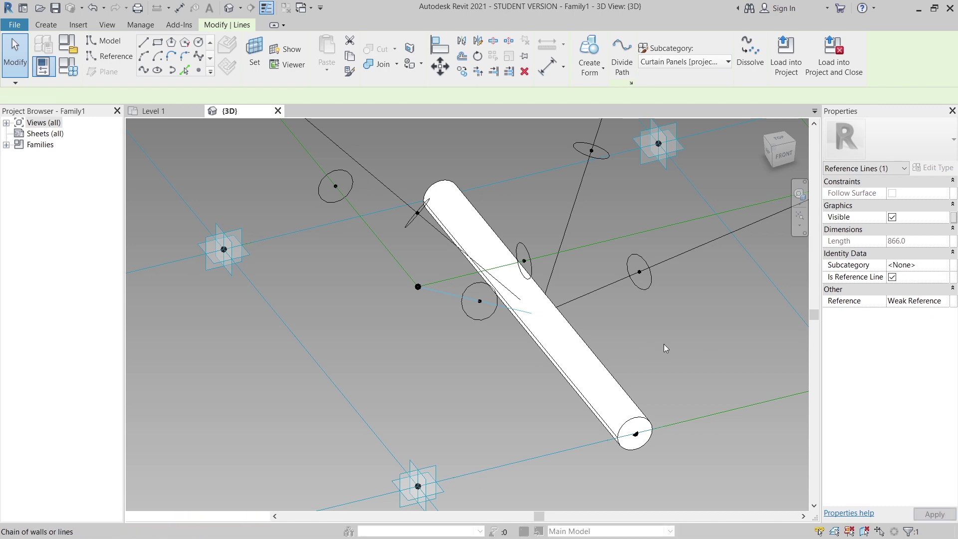
shift+middle_drag(664, 343, 658, 366)
key(Escape)
click(705, 286)
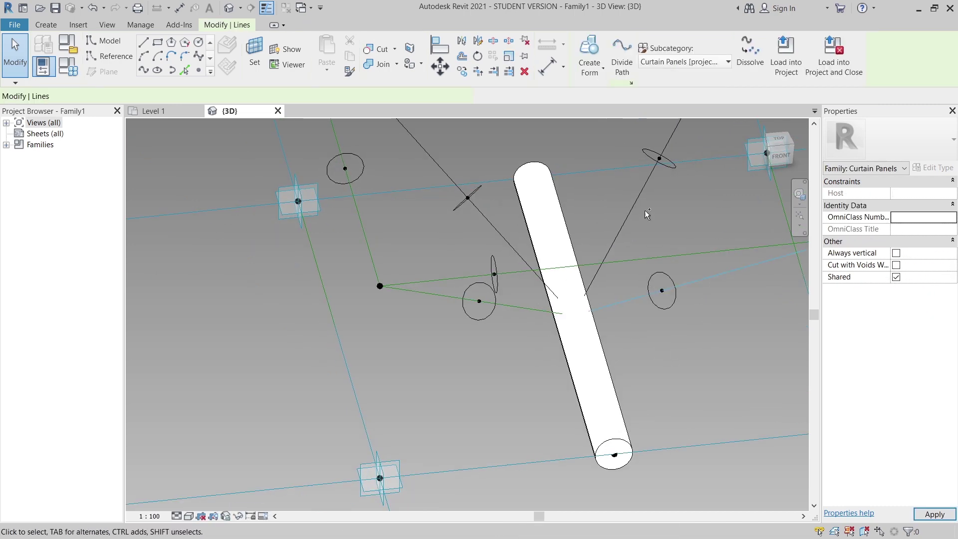
ctrl+click(638, 204)
ctrl+click(494, 228)
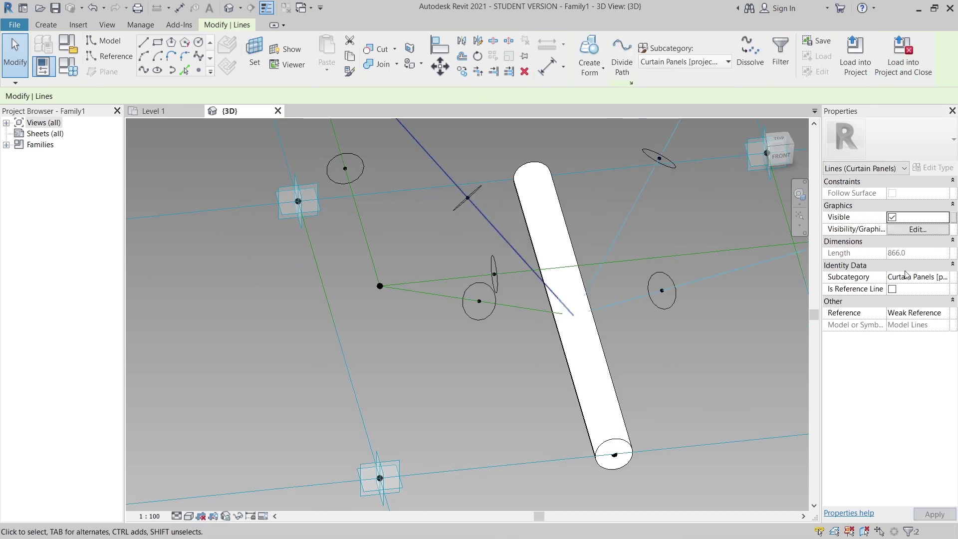
click(892, 289)
click(935, 515)
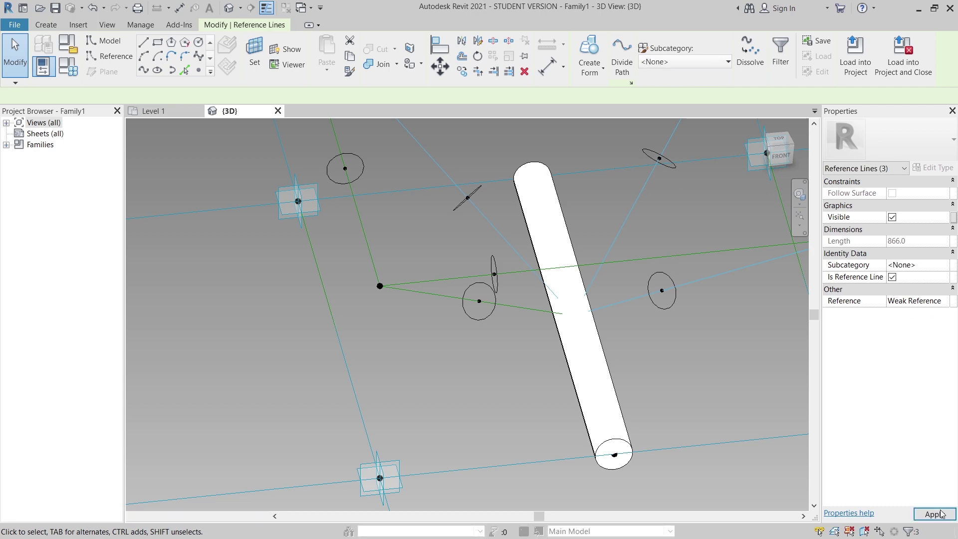
click(684, 358)
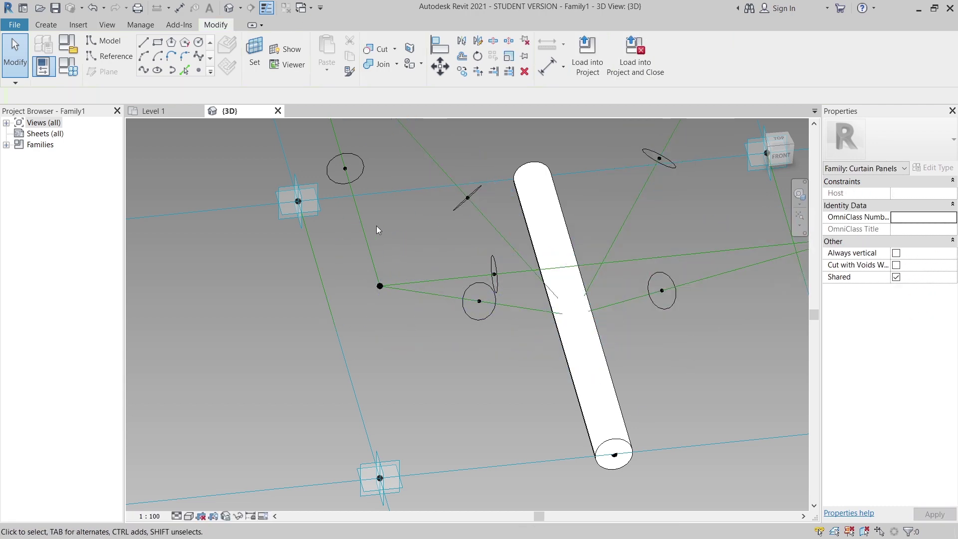
shift+middle_drag(370, 252, 574, 358)
Step: Extrude solid cylinders along the first diagonal and the left reference line from their circle profiles
click(604, 329)
ctrl+click(604, 328)
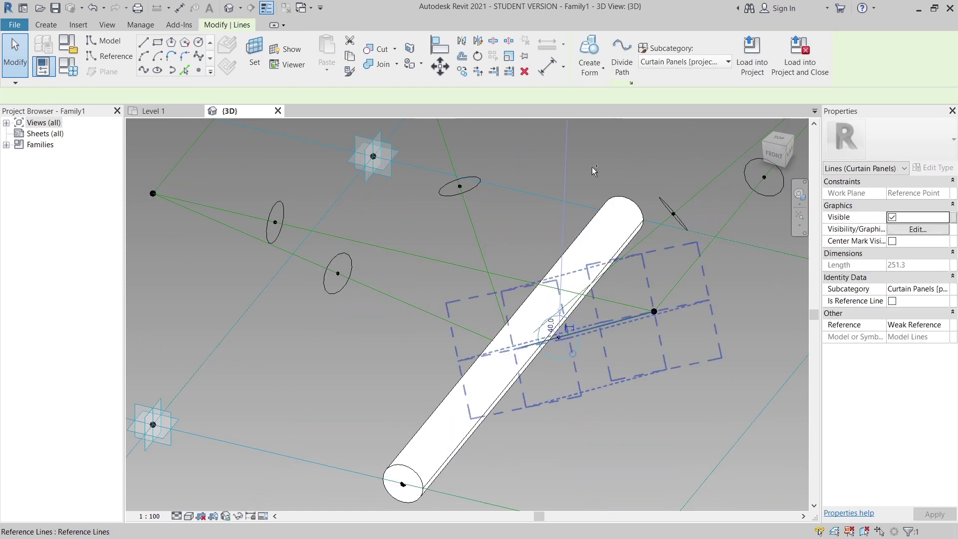
click(590, 67)
click(584, 91)
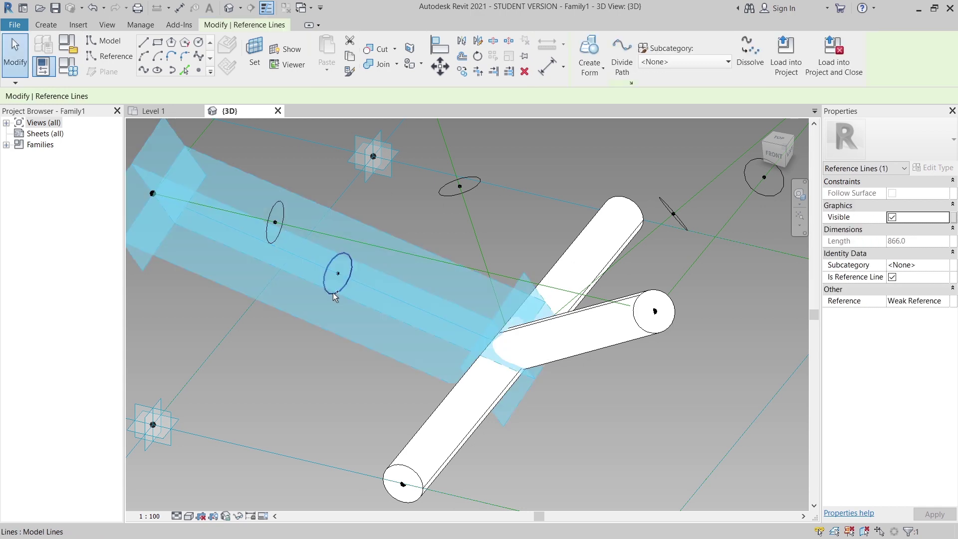
ctrl+click(333, 293)
click(594, 73)
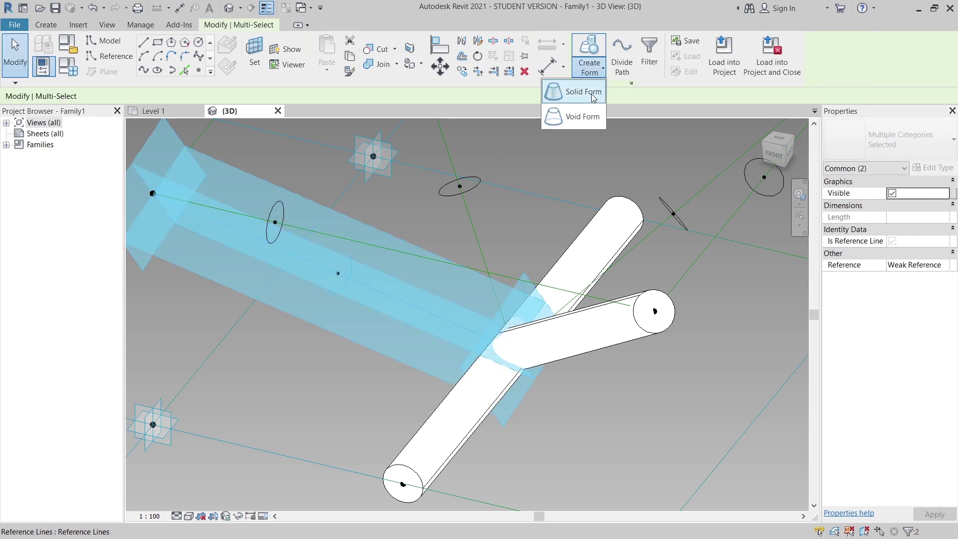
click(591, 93)
key(Escape)
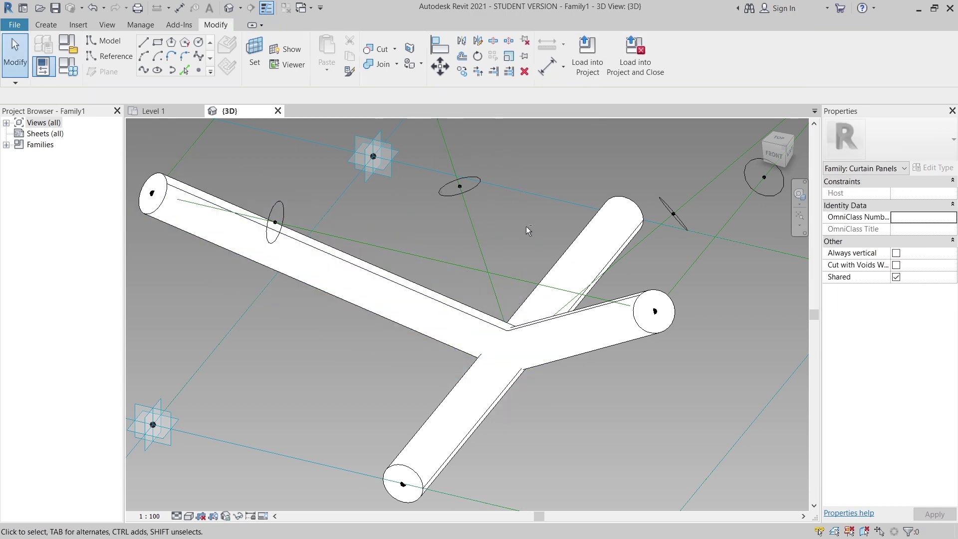
Step: Extrude the vertical reference line with its top circle profile into a solid cylinder
shift+middle_drag(526, 226, 522, 185)
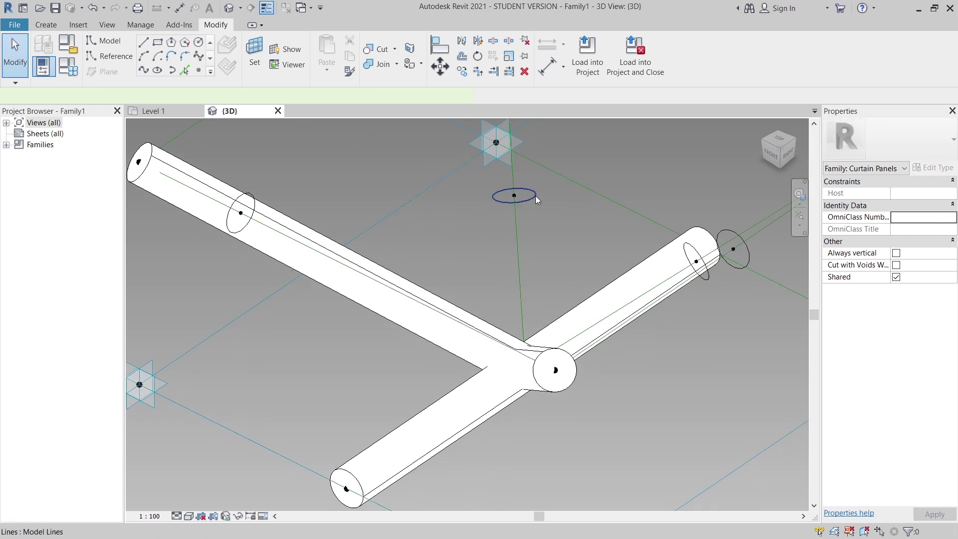
click(535, 196)
ctrl+click(559, 119)
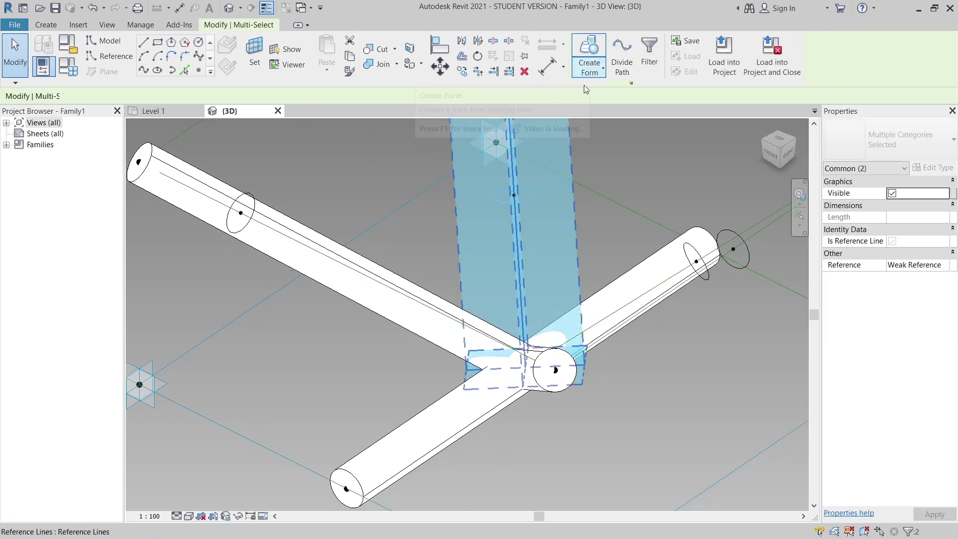
click(590, 68)
click(591, 93)
scroll(698, 366, down, 1)
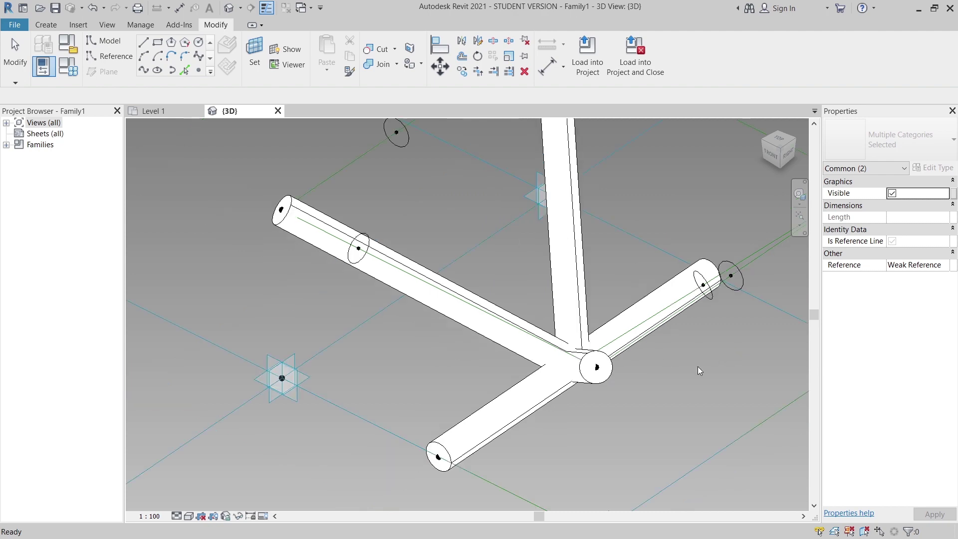
scroll(663, 340, down, 1)
Step: Extrude a cylinder along the right diagonal line and orbit to check the meeting tubes
shift+middle_drag(651, 370, 702, 335)
click(705, 323)
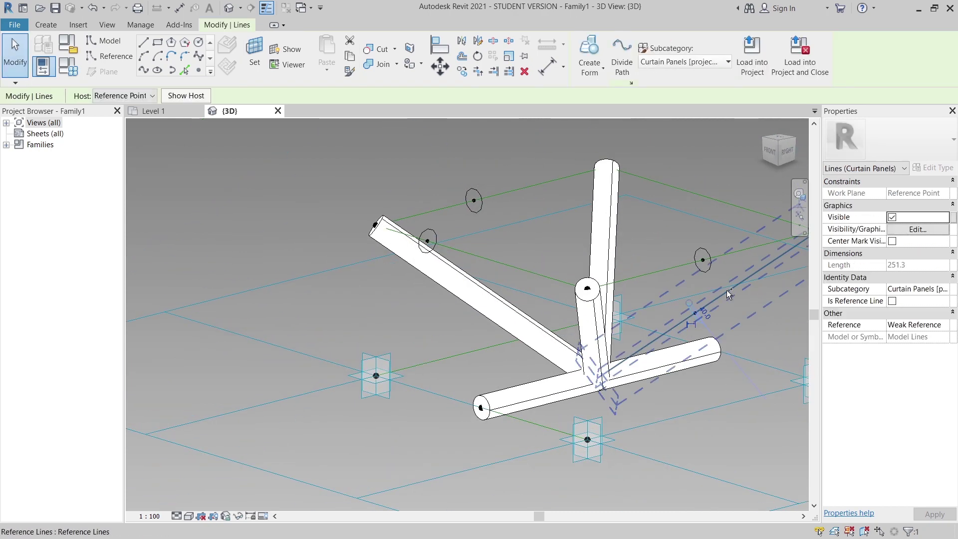
click(596, 73)
click(589, 86)
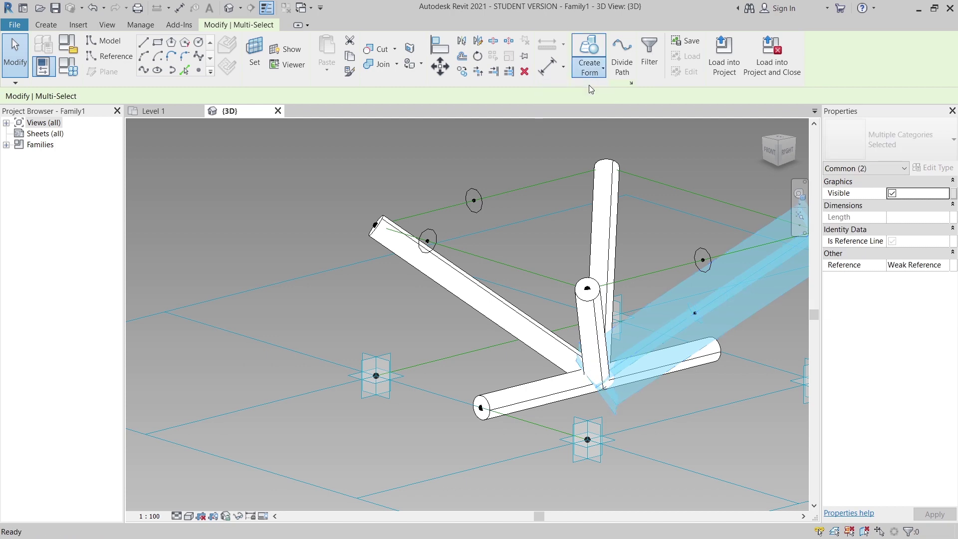
click(582, 187)
scroll(693, 310, down, 1)
shift+middle_drag(694, 312, 614, 315)
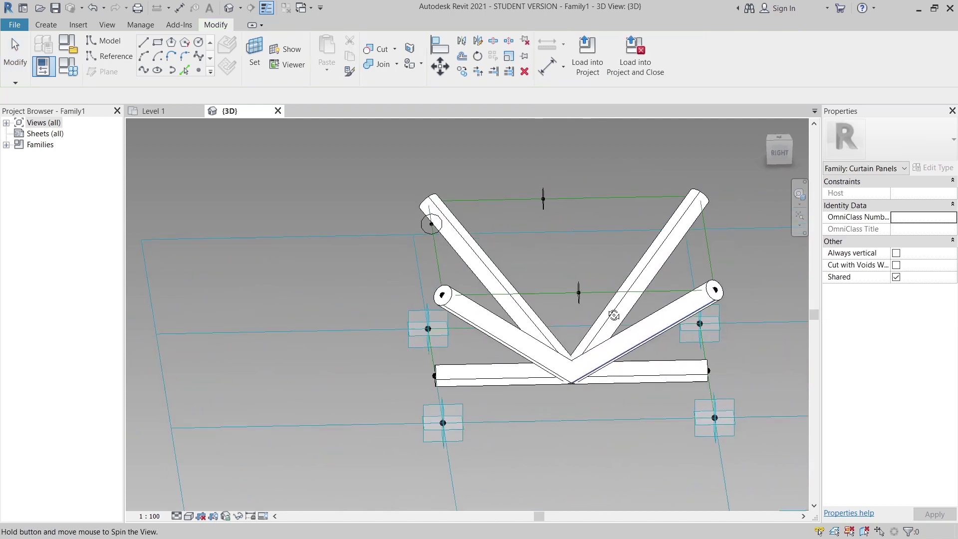
scroll(433, 231, up, 3)
scroll(437, 240, up, 2)
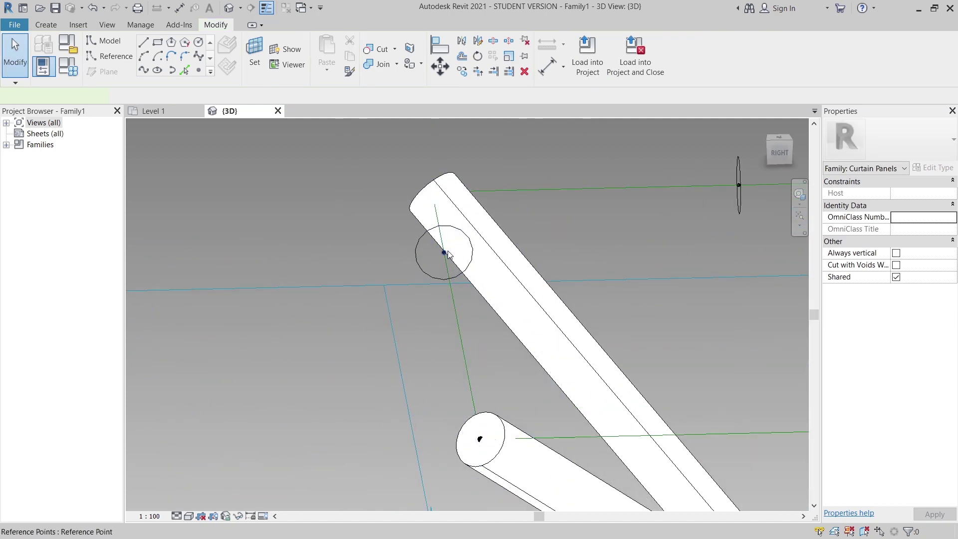
Step: Select the reference point and circle profile near a tube's upper end
click(445, 253)
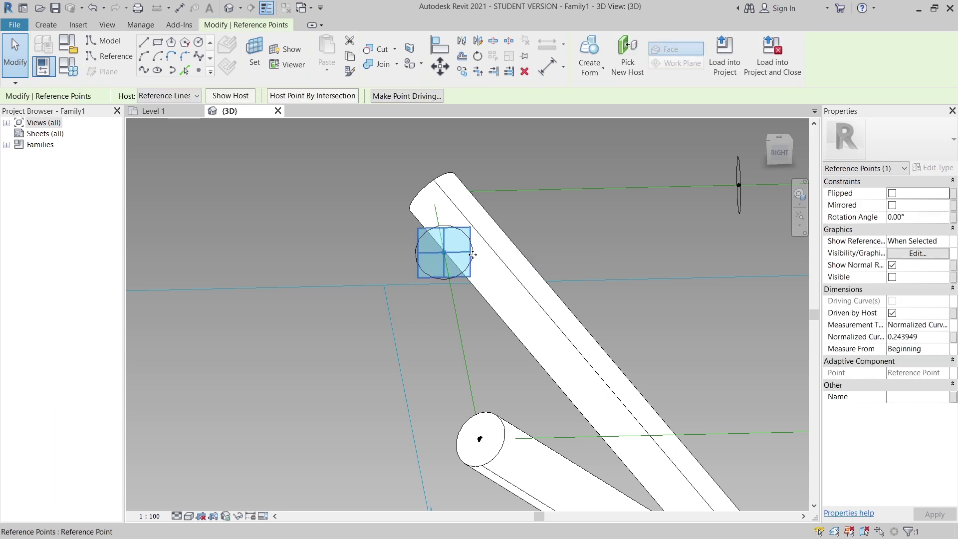
scroll(375, 255, up, 3)
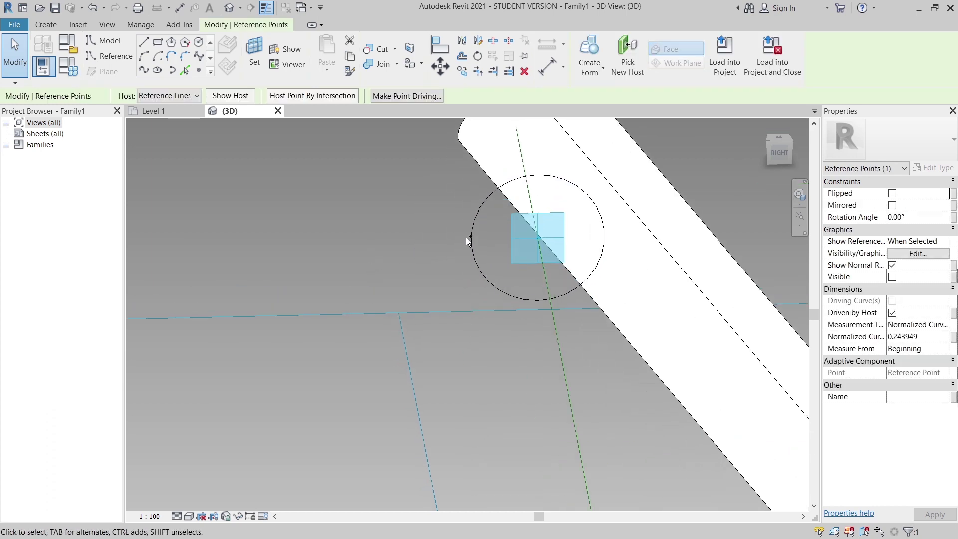
ctrl+click(465, 237)
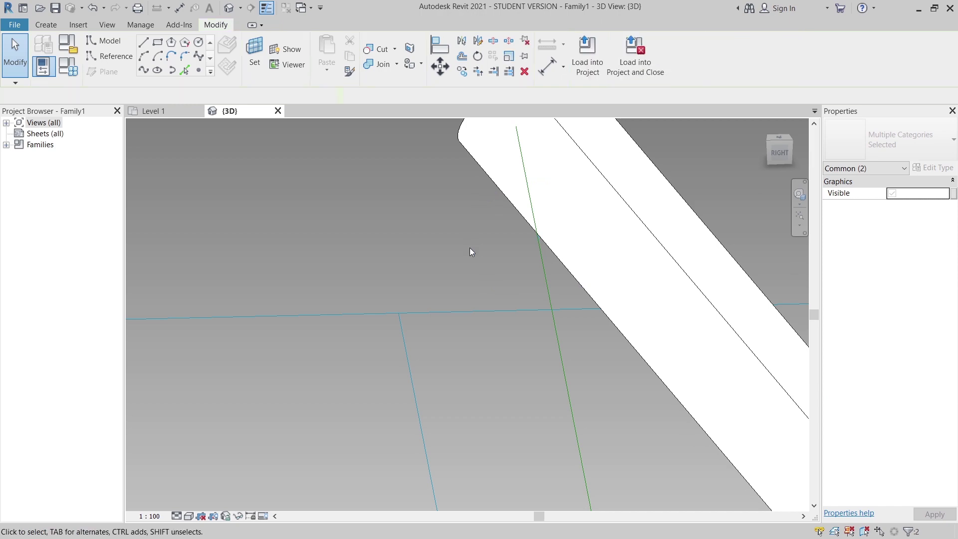
scroll(469, 247, down, 4)
Step: Select the panel frame's top reference line together with its left slanted reference line
middle_drag(469, 249, 176, 316)
drag(363, 226, 442, 318)
click(442, 318)
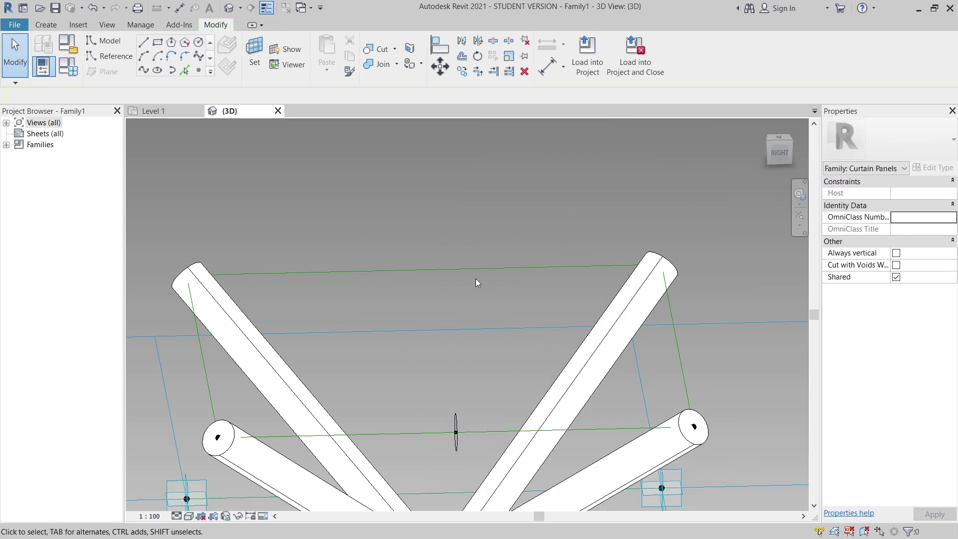
click(474, 270)
ctrl+click(205, 384)
ctrl+click(203, 381)
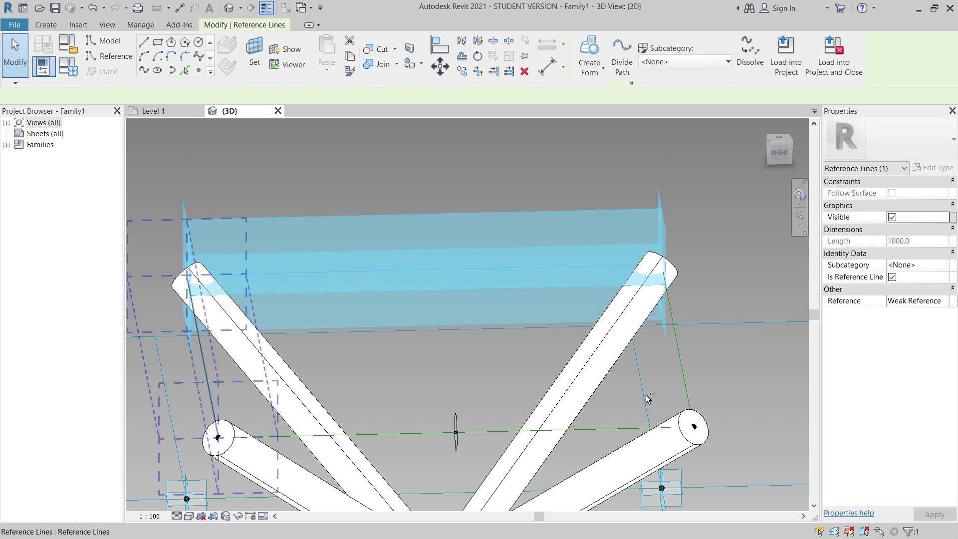
Step: Add the horizontal line and centre element, then make the four top frame lines solid tubes
ctrl+click(494, 432)
ctrl+click(460, 445)
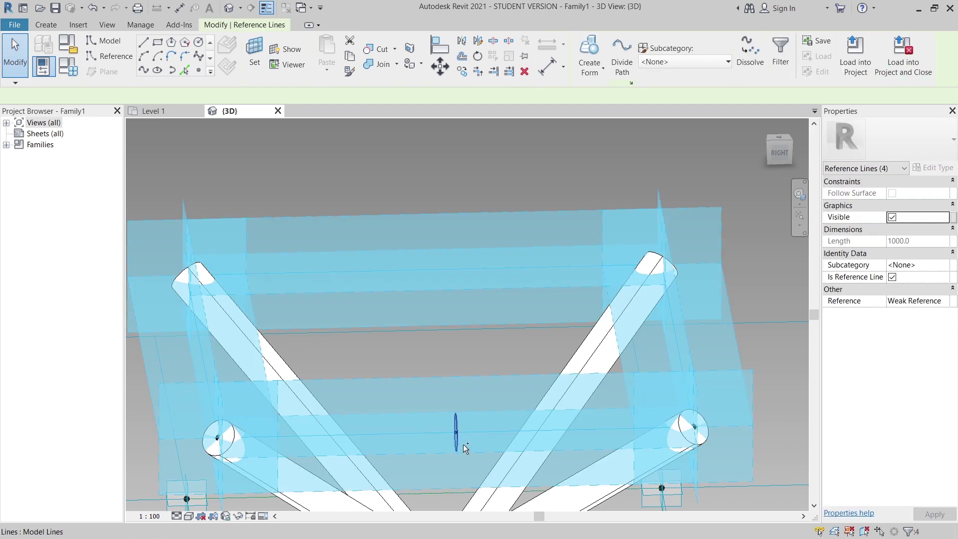
shift+middle_drag(463, 444, 553, 186)
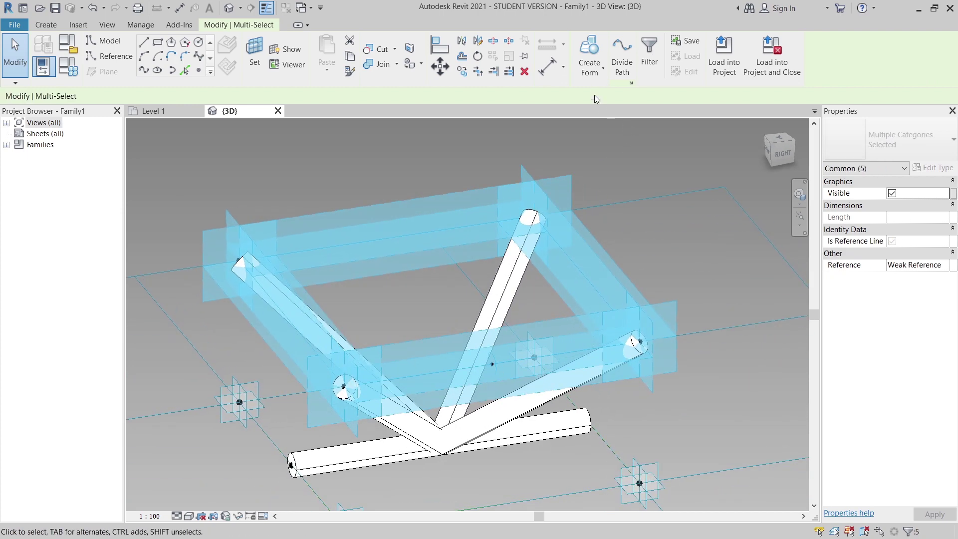
click(590, 79)
click(582, 87)
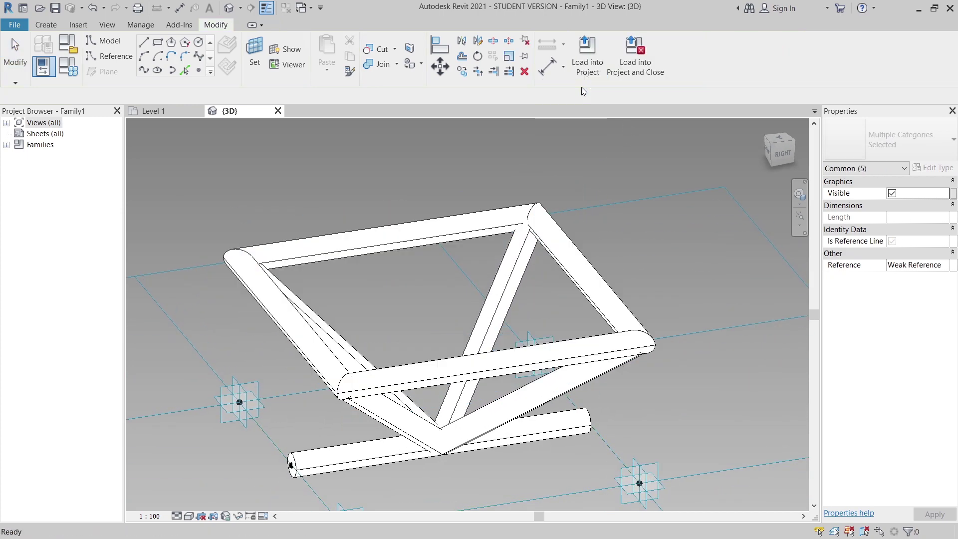
scroll(529, 257, down, 5)
shift+middle_drag(529, 260, 649, 250)
Step: Select everything and filter the selection down to Curtain Panels only
drag(667, 188, 250, 504)
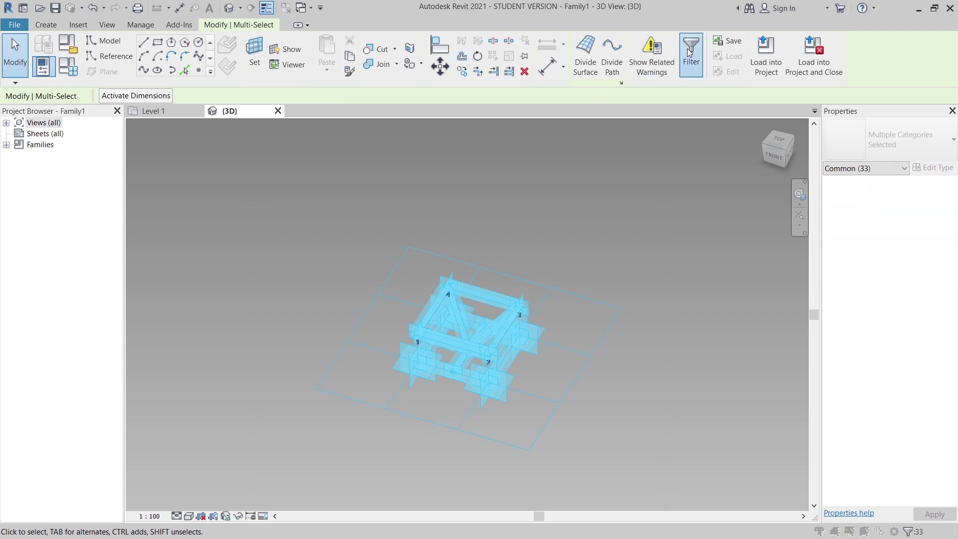
click(690, 50)
click(633, 142)
click(454, 132)
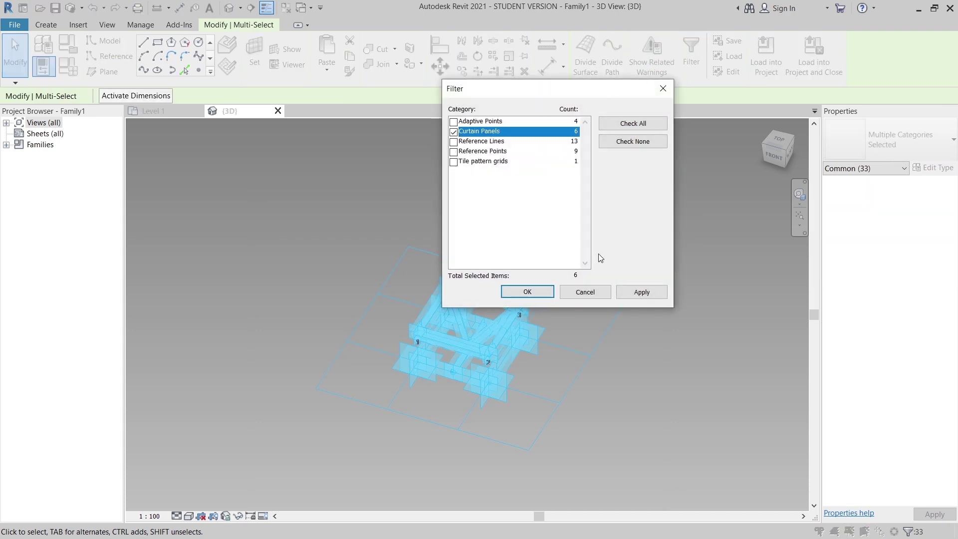
click(642, 293)
click(528, 292)
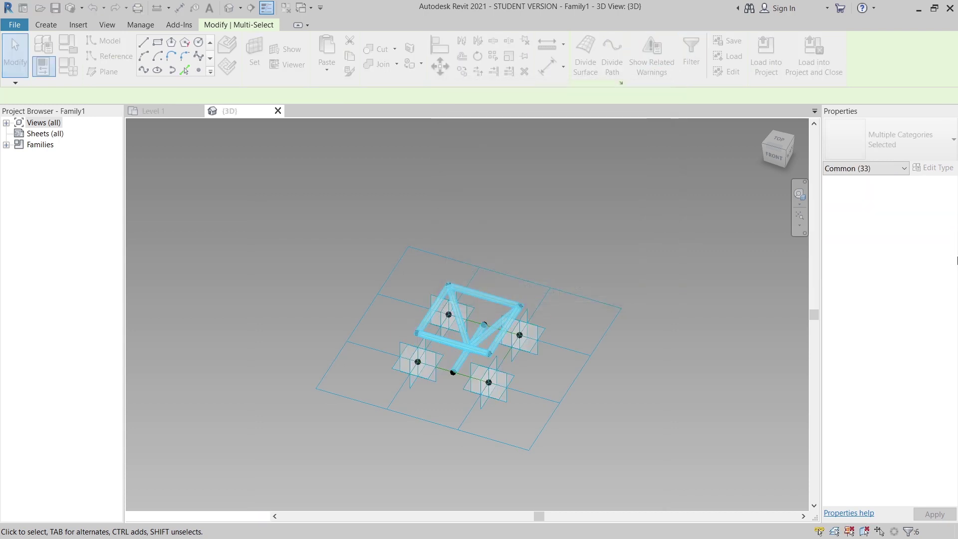
Step: Link the tubes' Material to a new family parameter named M
click(953, 229)
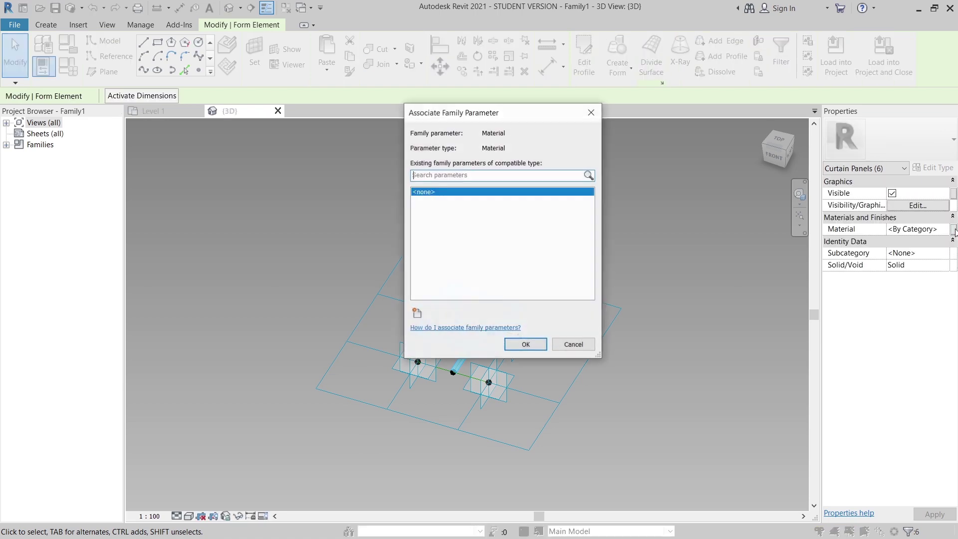
click(419, 313)
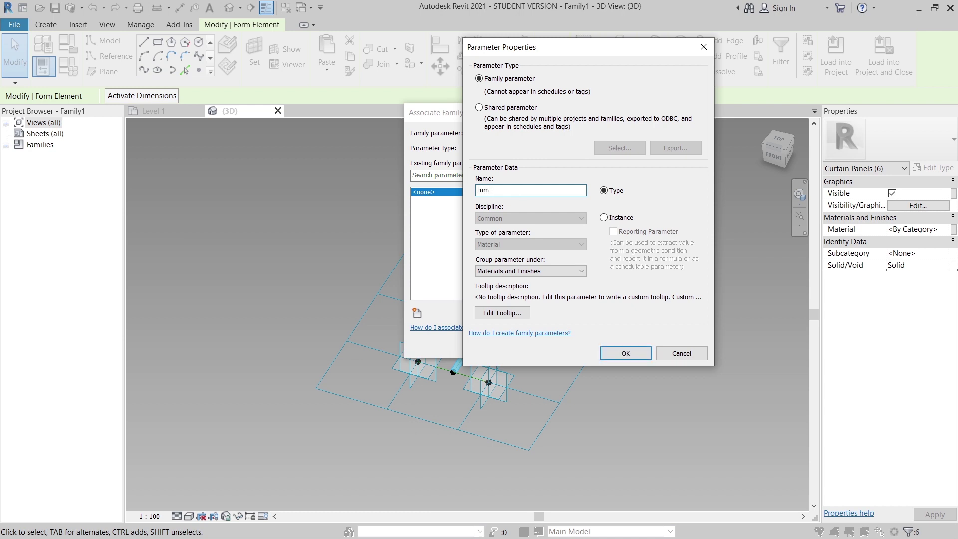
text(M)
key(Return)
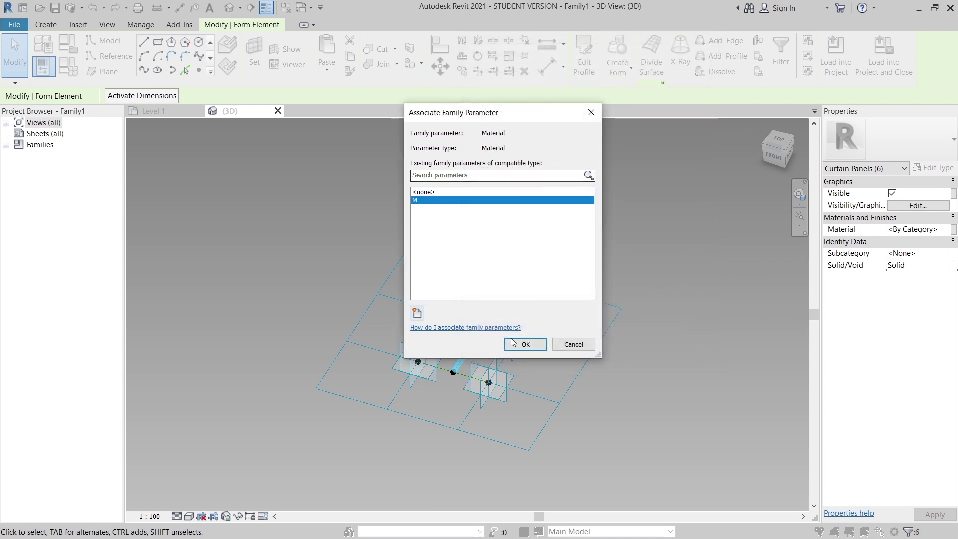
click(524, 344)
shift+middle_drag(618, 370, 629, 394)
click(703, 375)
shift+middle_drag(699, 372, 661, 385)
Step: Load the truss panel family into Project1 and close the family's 3D view
scroll(549, 361, up, 3)
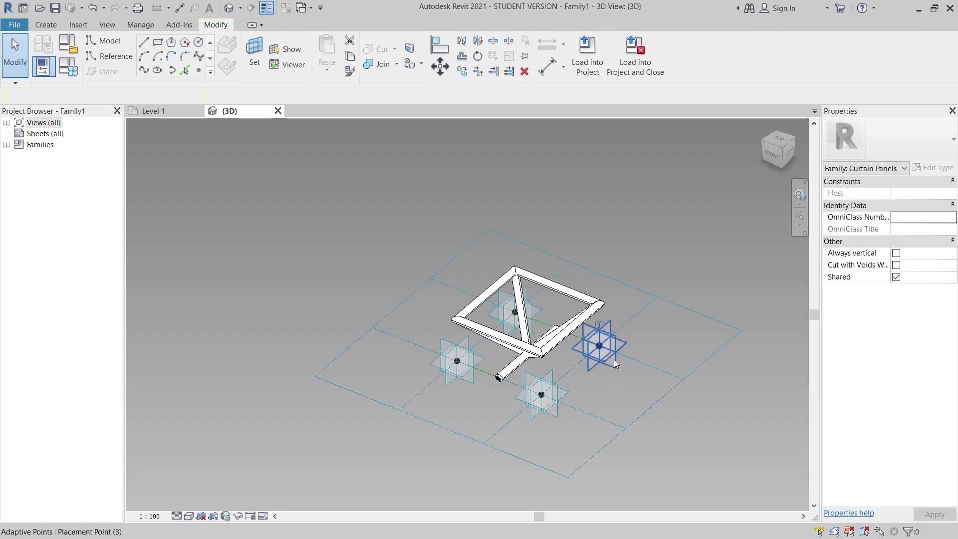
shift+middle_drag(613, 360, 644, 342)
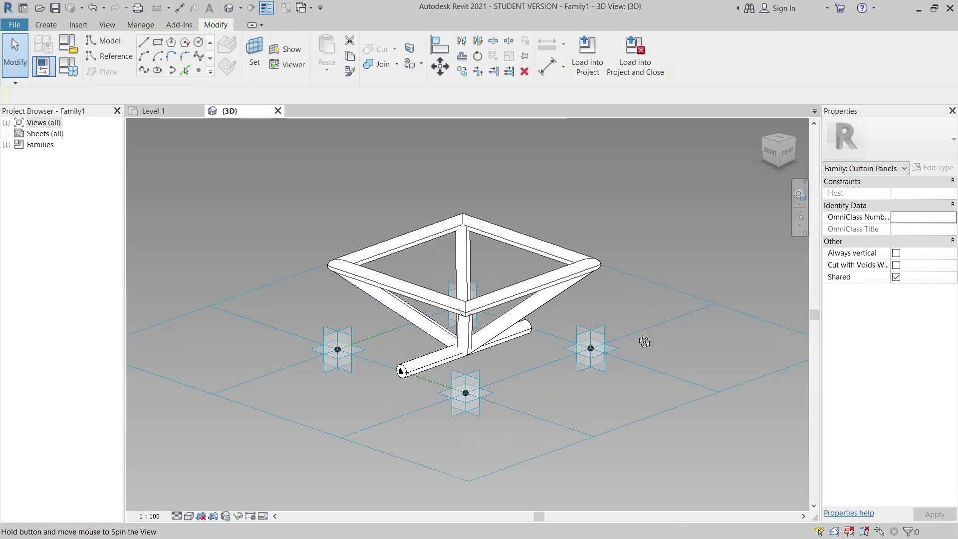
click(584, 75)
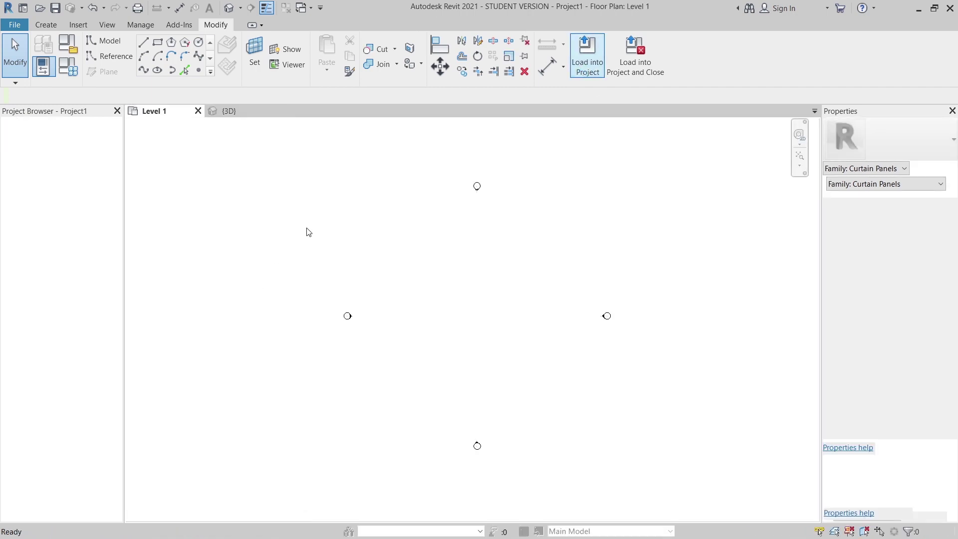
click(75, 23)
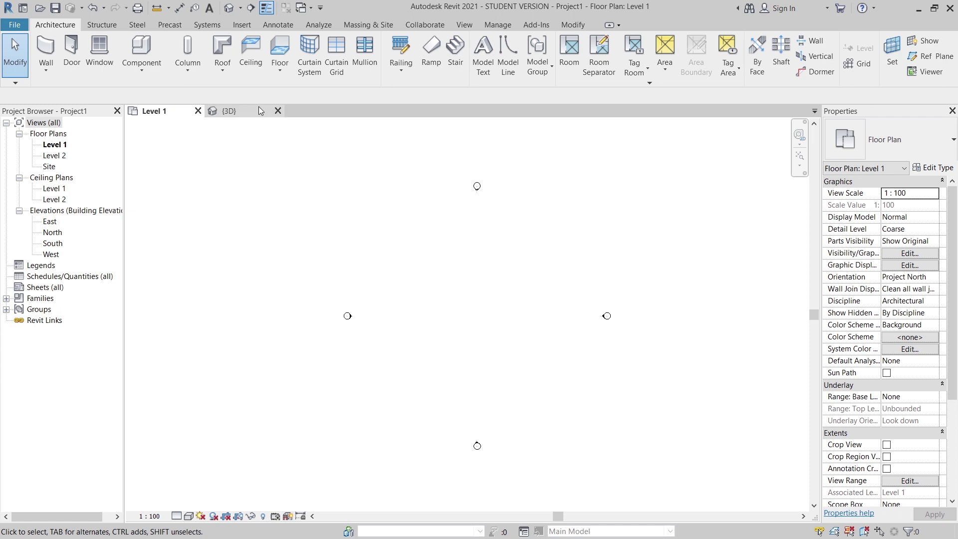
click(239, 112)
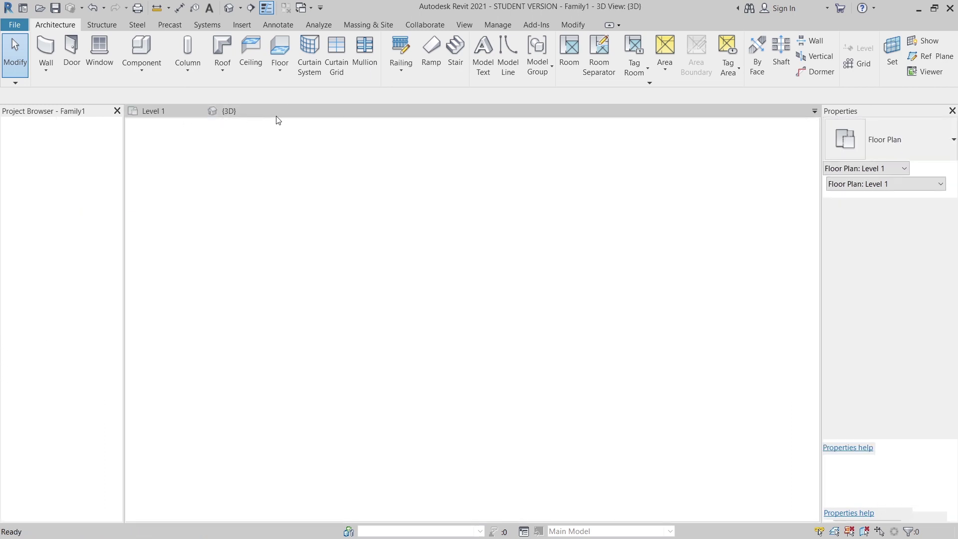
click(293, 111)
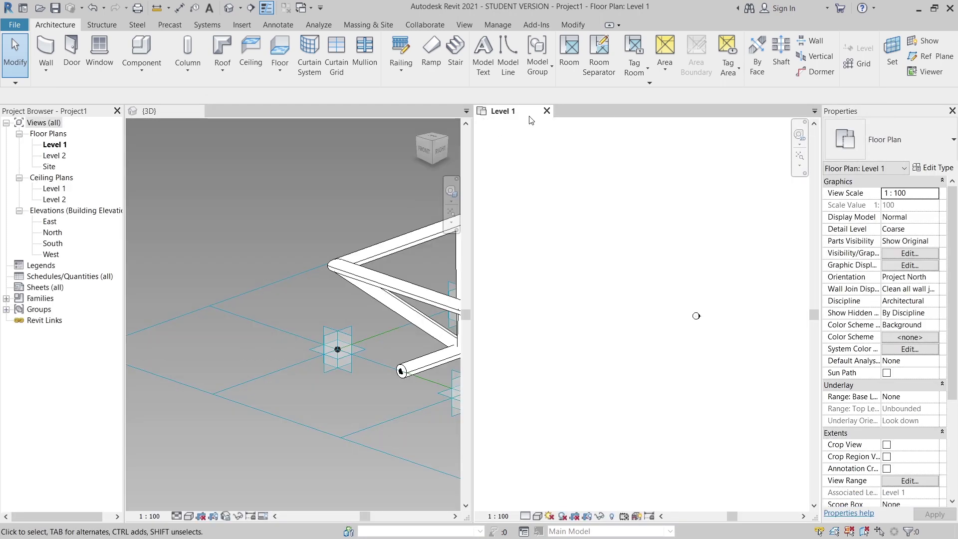
Step: Tile the windows with WT and give the Level 1 plan its own recentred window
key(w)
key(t)
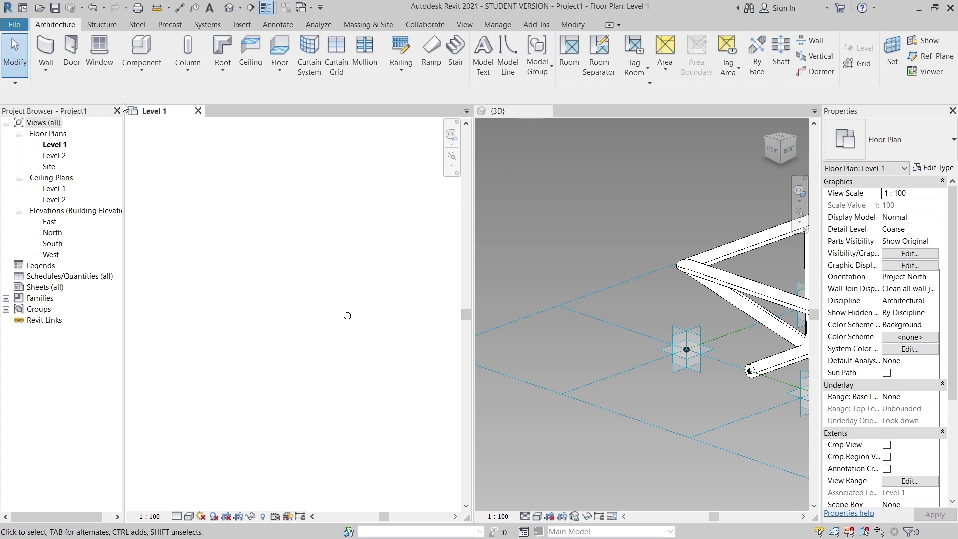
drag(157, 116, 364, 120)
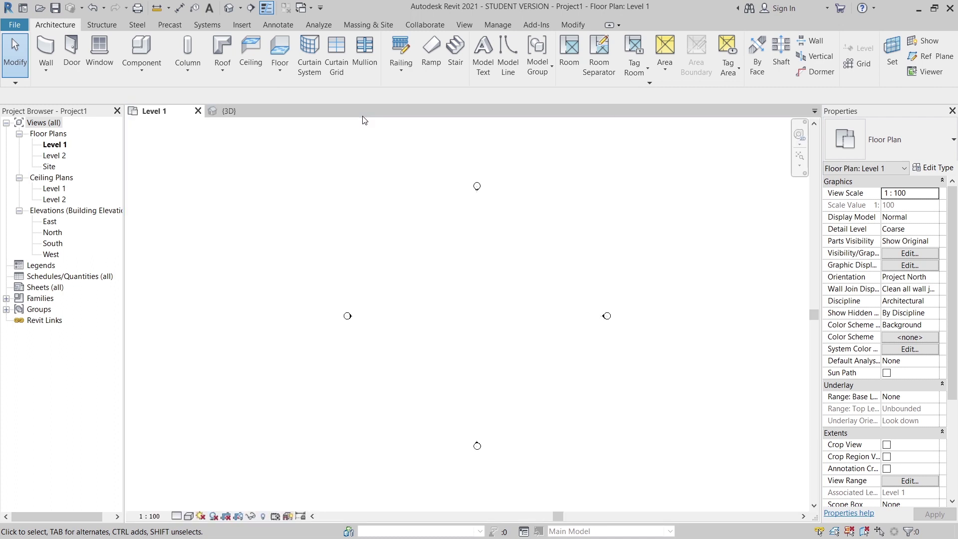
scroll(436, 260, down, 2)
middle_drag(502, 282, 392, 276)
scroll(389, 305, up, 1)
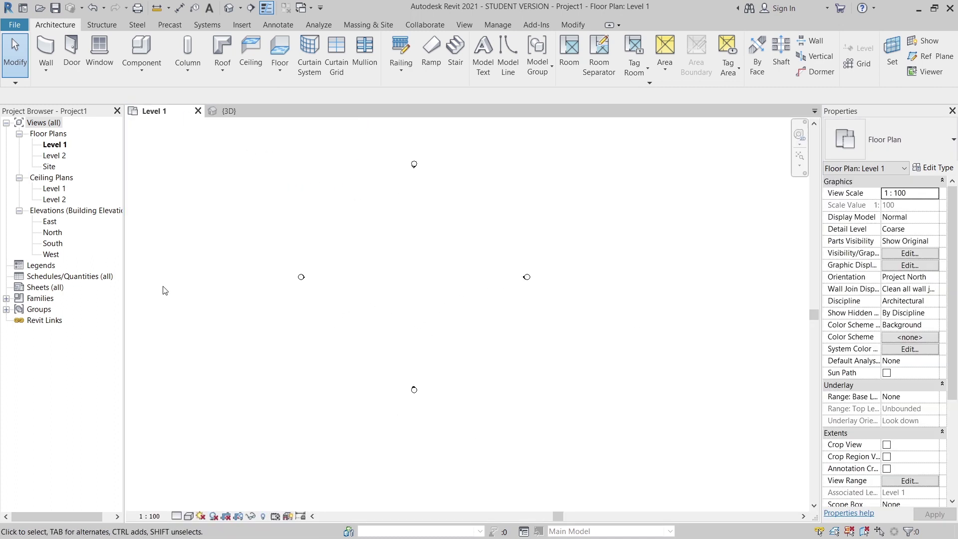
Step: Open the Level 2 plan, close Level 1, and start then cancel an in-place mass
double_click(54, 155)
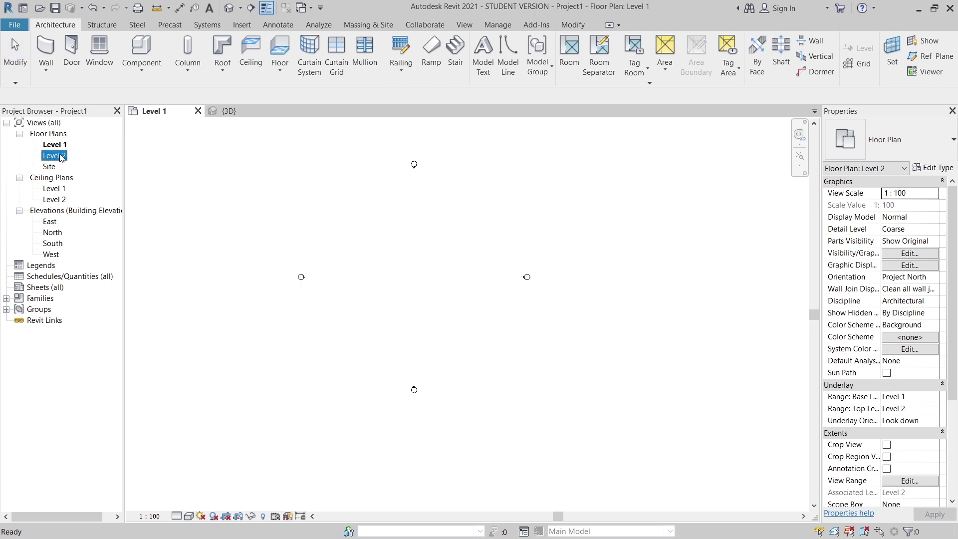
click(198, 111)
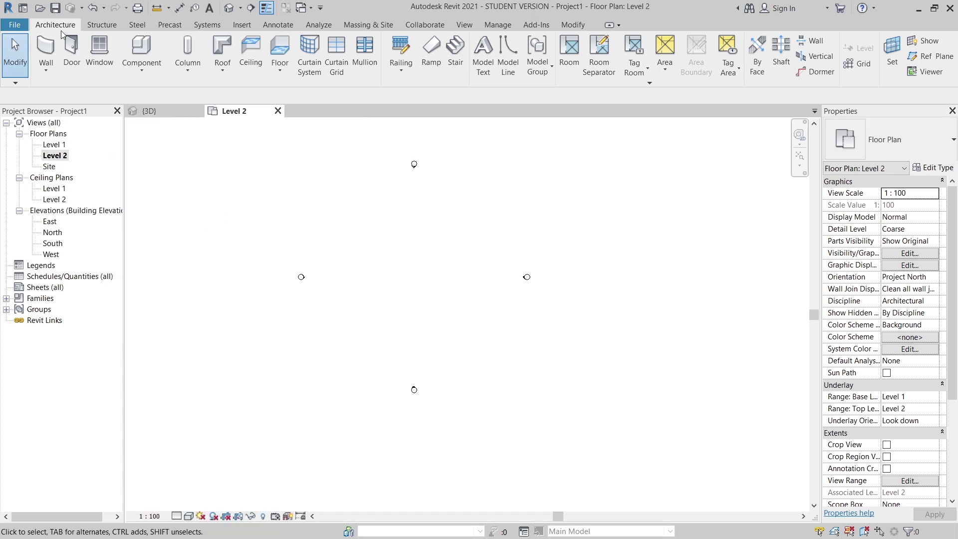
click(368, 24)
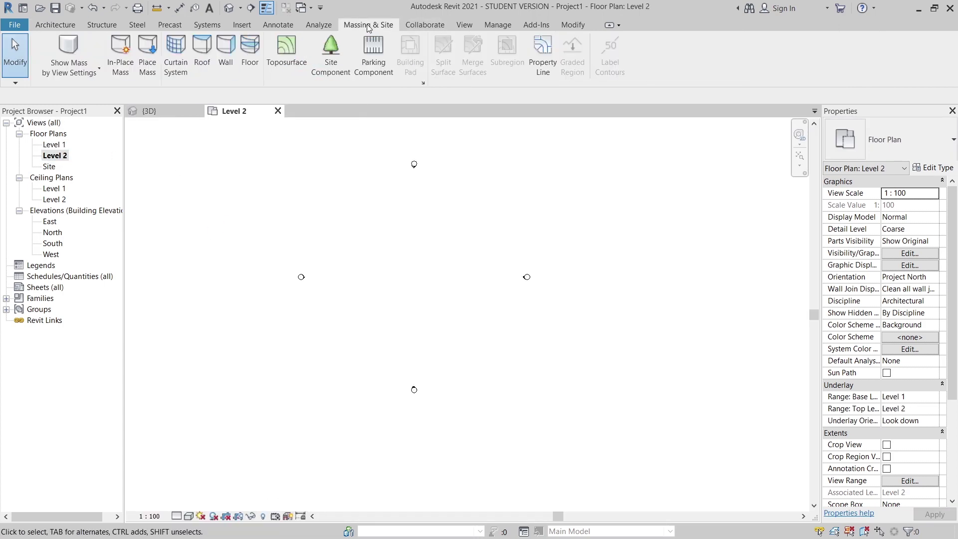
click(121, 56)
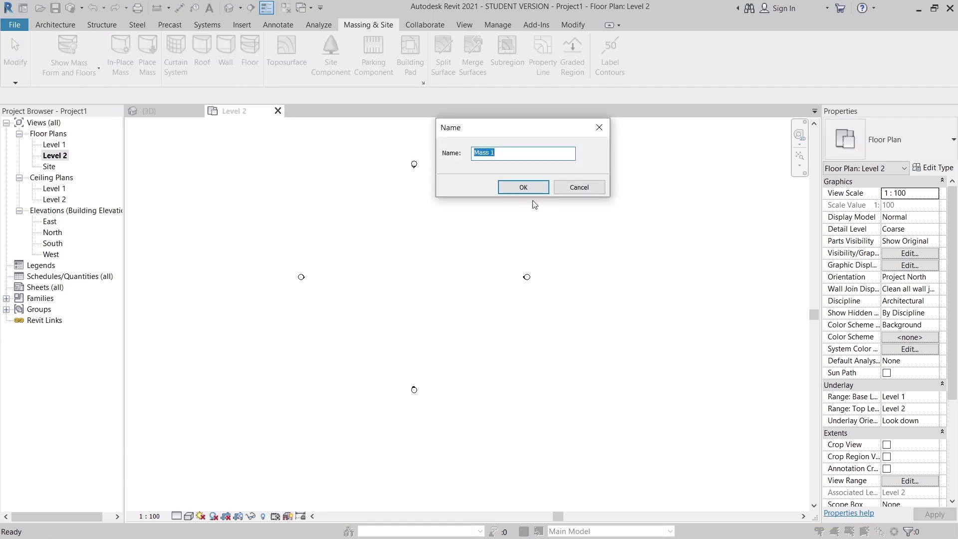
click(525, 193)
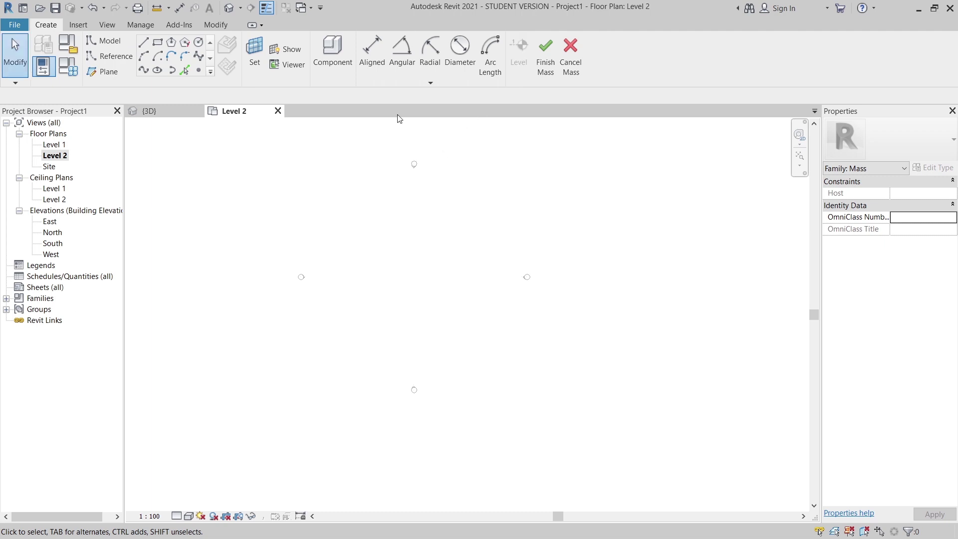
click(573, 50)
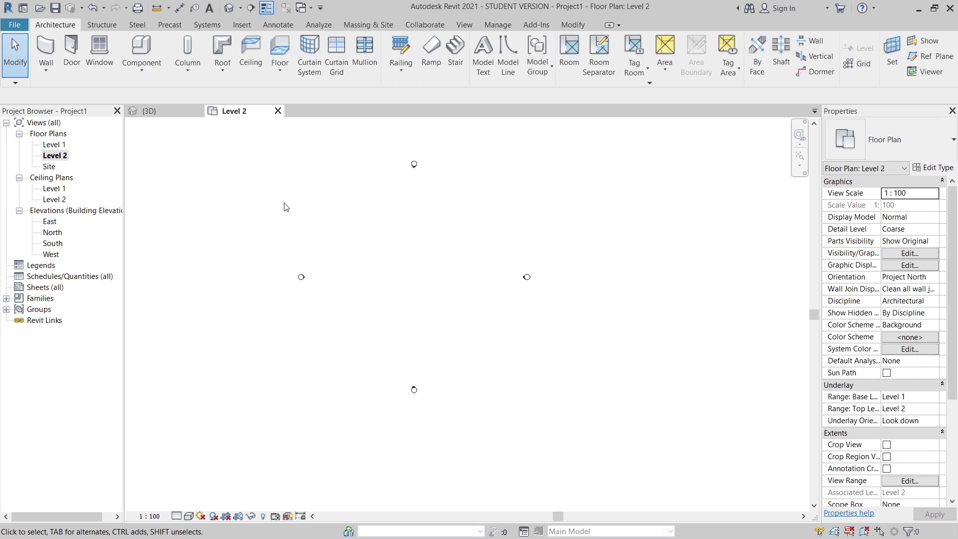
Step: Draw a 24000 × 28000 model-line rectangle on Level 2 using LI
key(l)
key(i)
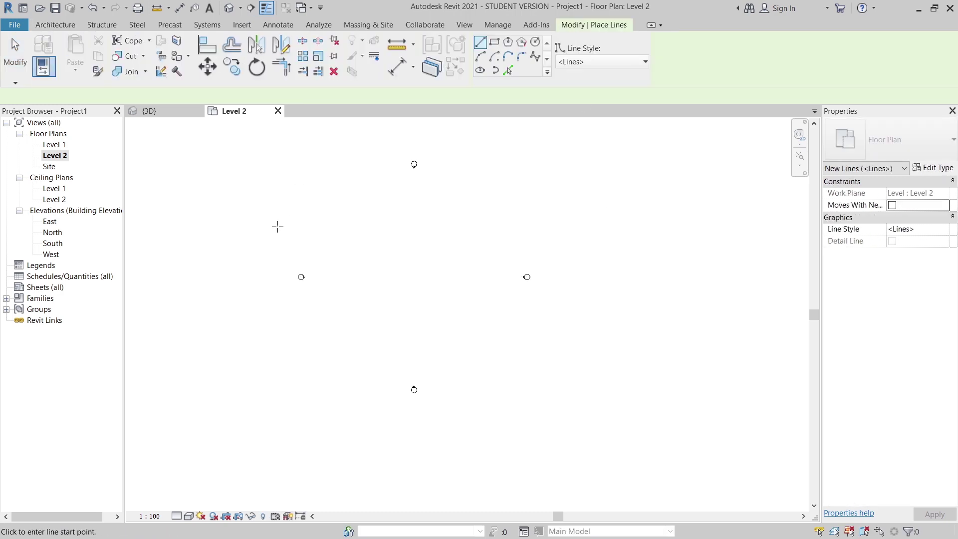
click(499, 43)
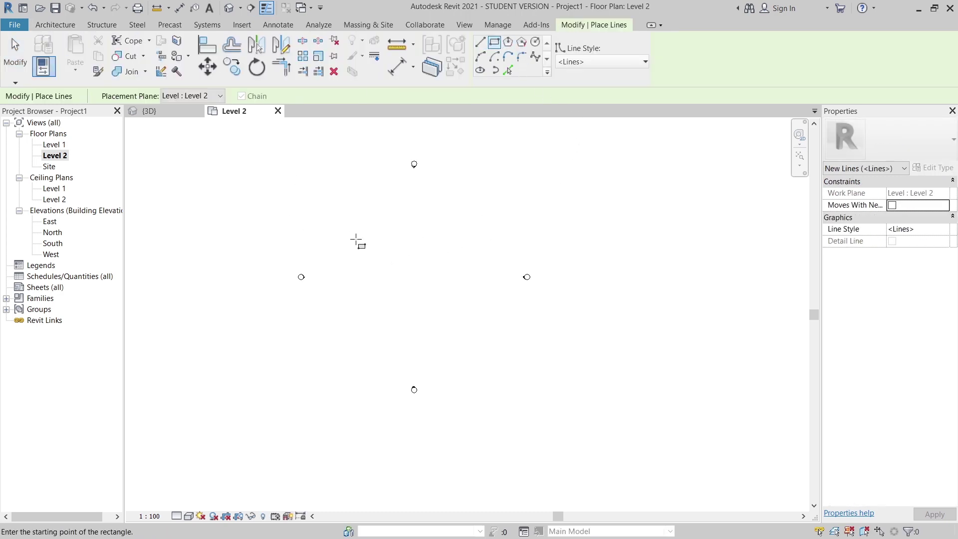
click(355, 222)
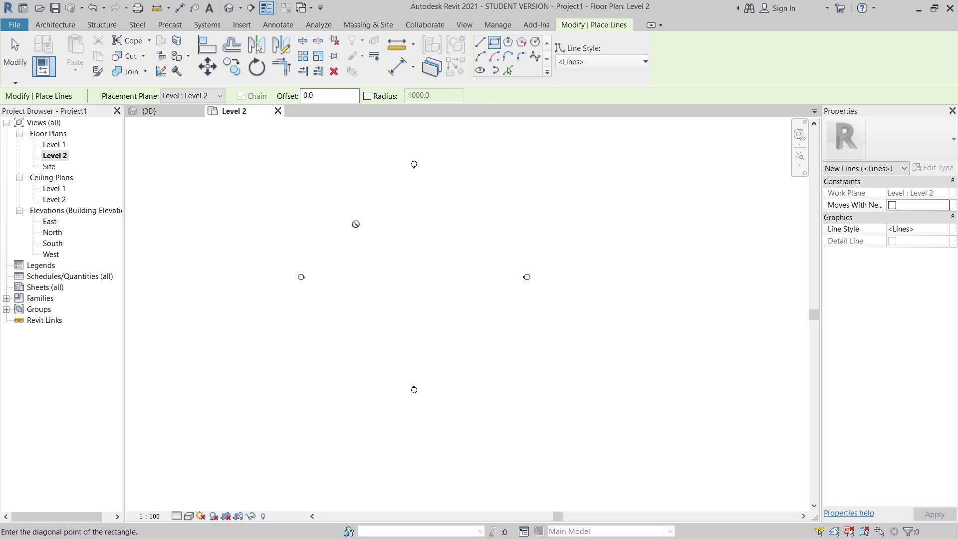
click(460, 345)
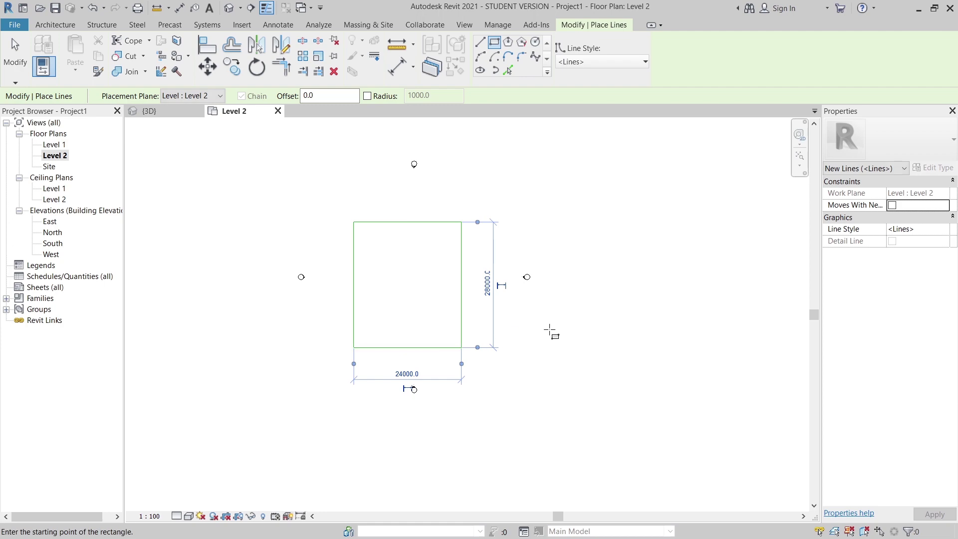
key(Escape)
key(Escape)
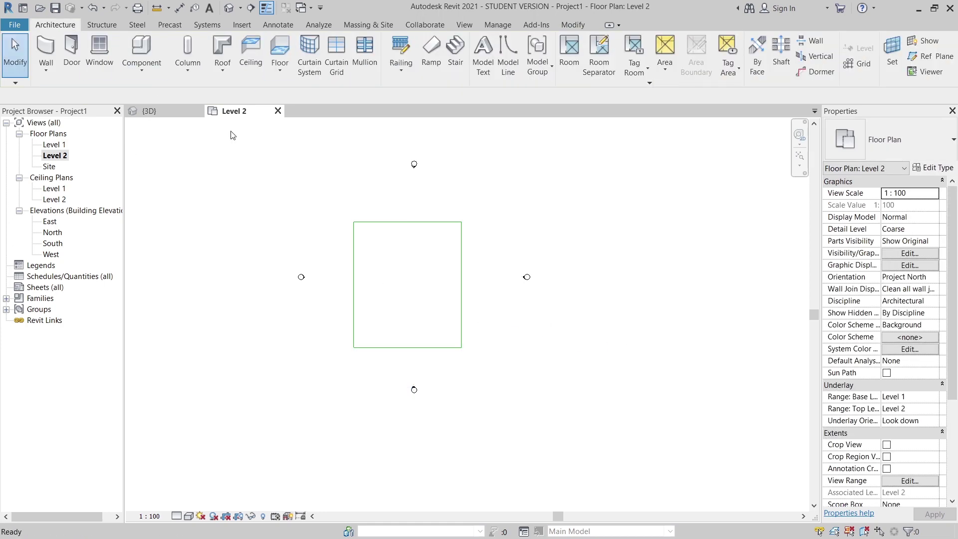
Step: Start in-place mass Mass 1 and pick the four rectangle edges as its lines
click(377, 25)
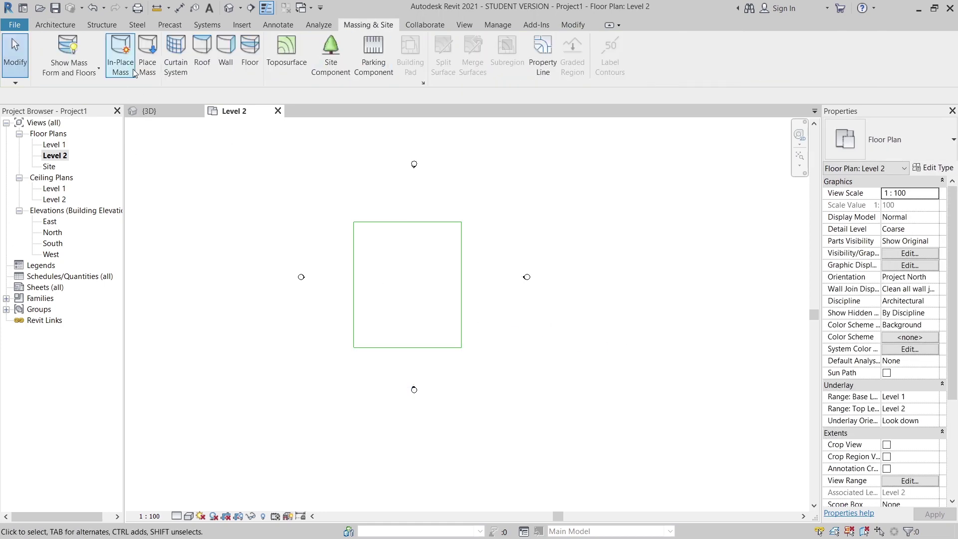
click(120, 55)
click(525, 186)
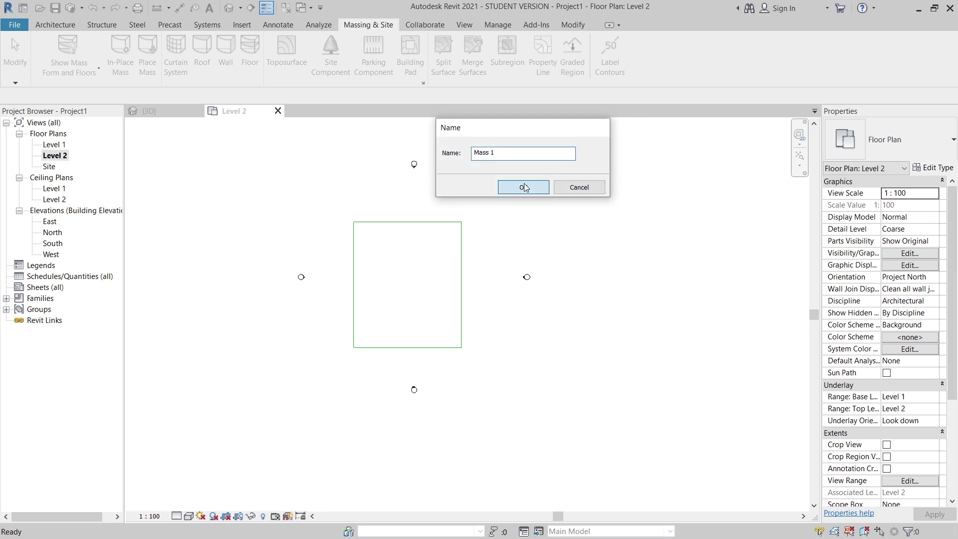
click(187, 73)
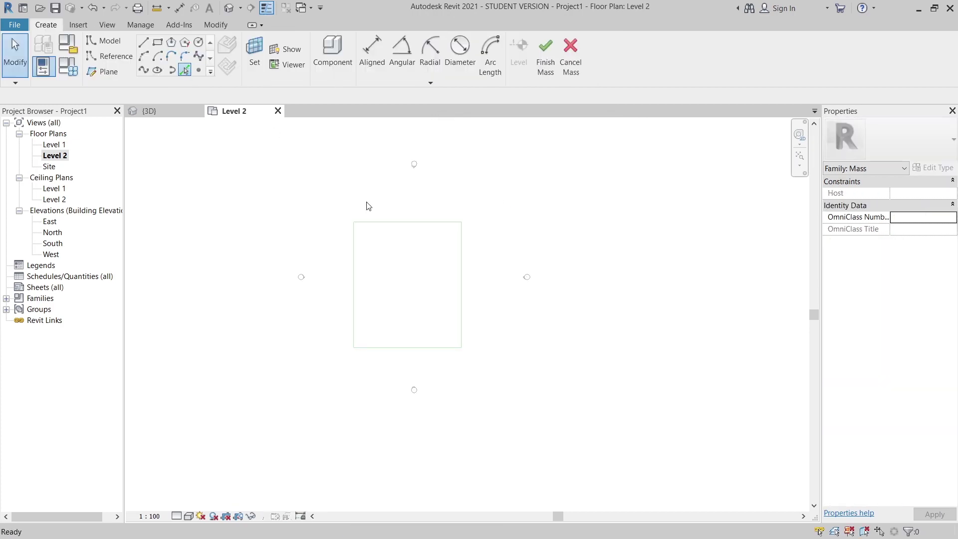
click(412, 222)
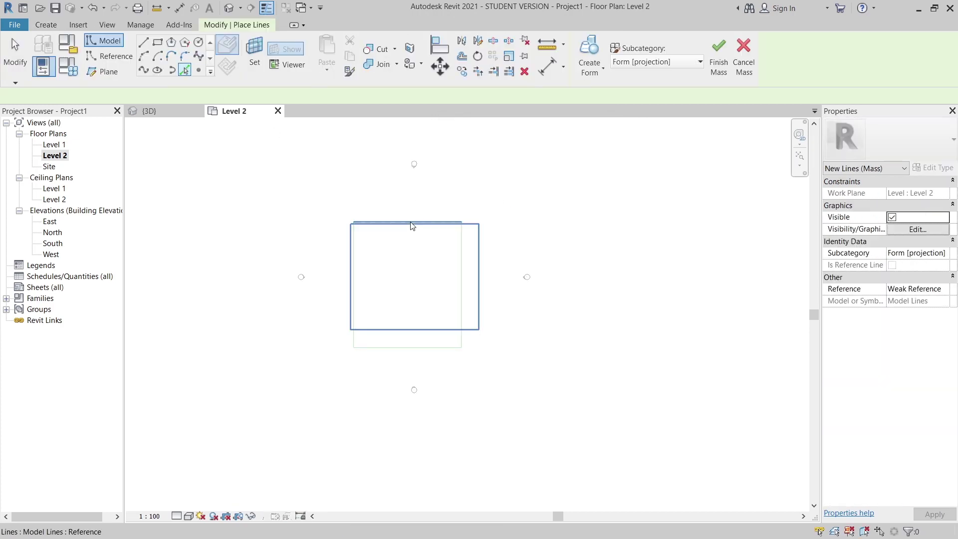
click(352, 272)
click(461, 282)
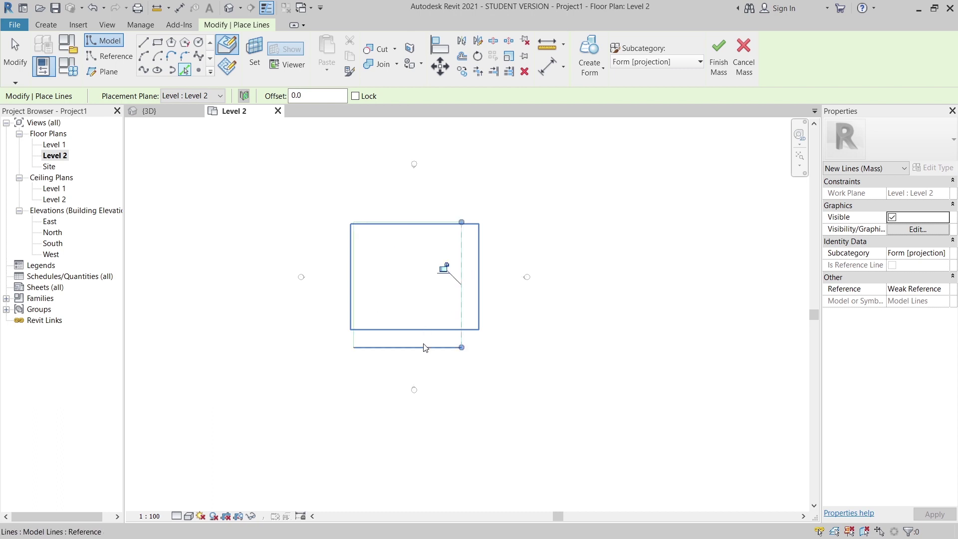
click(425, 348)
key(Escape)
key(Escape)
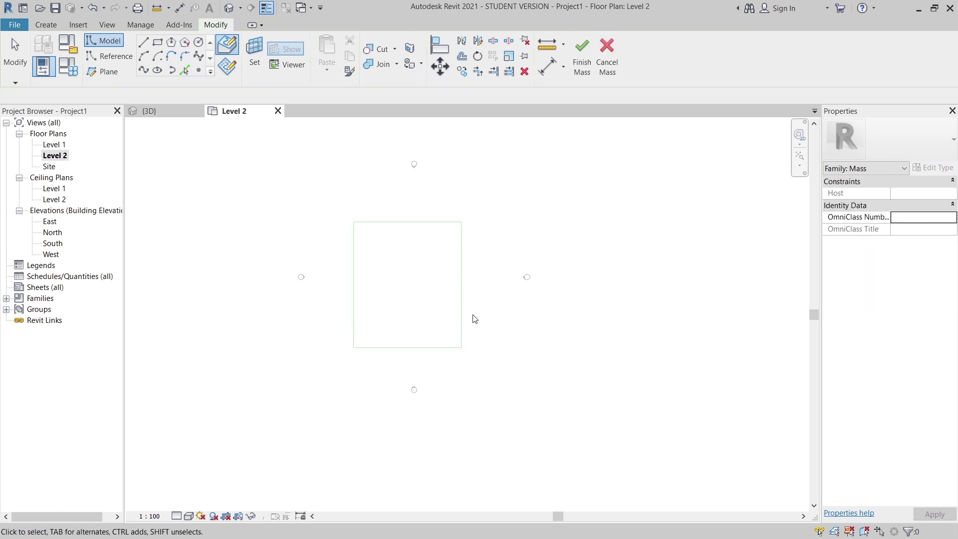
scroll(472, 316, up, 2)
Step: In the 3D view, extrude the rectangle chain into a solid form with height 1
click(230, 8)
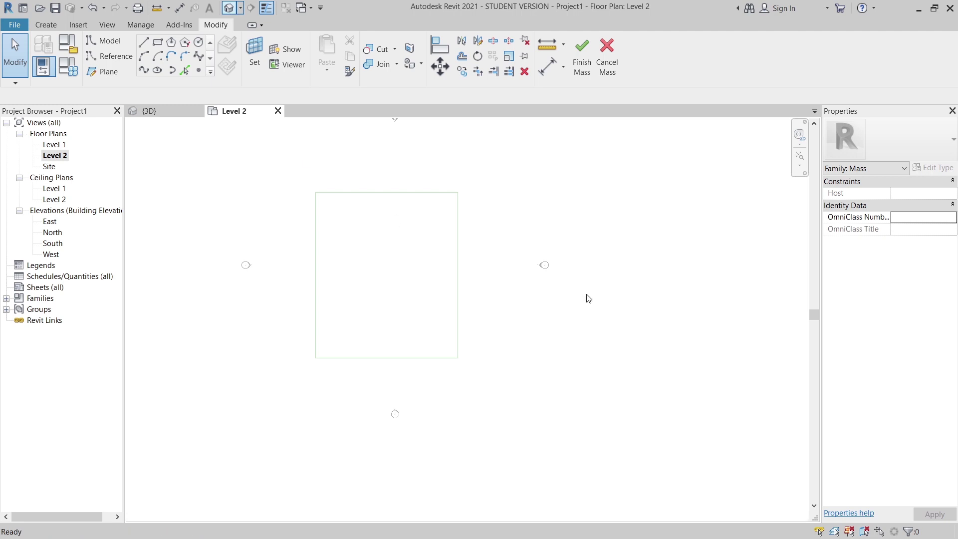
key(Tab)
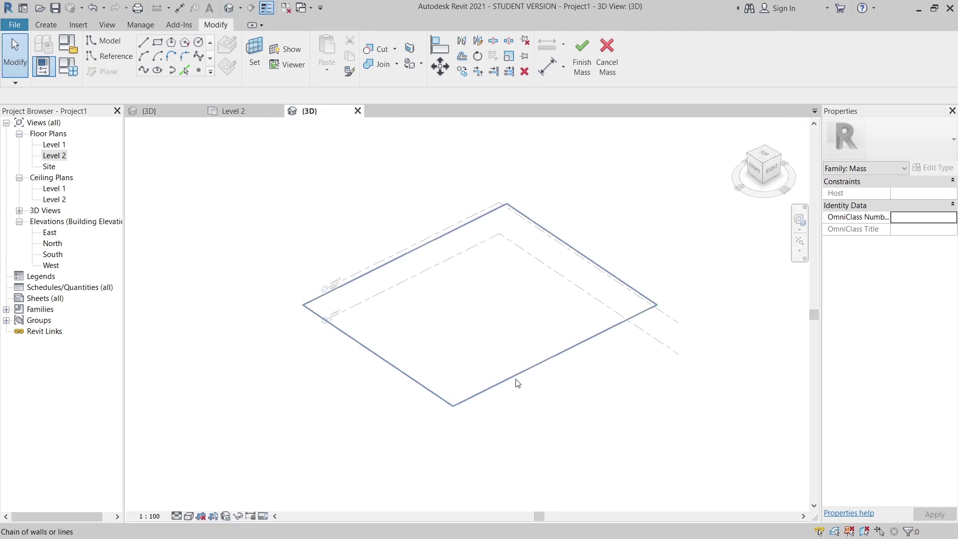
click(637, 435)
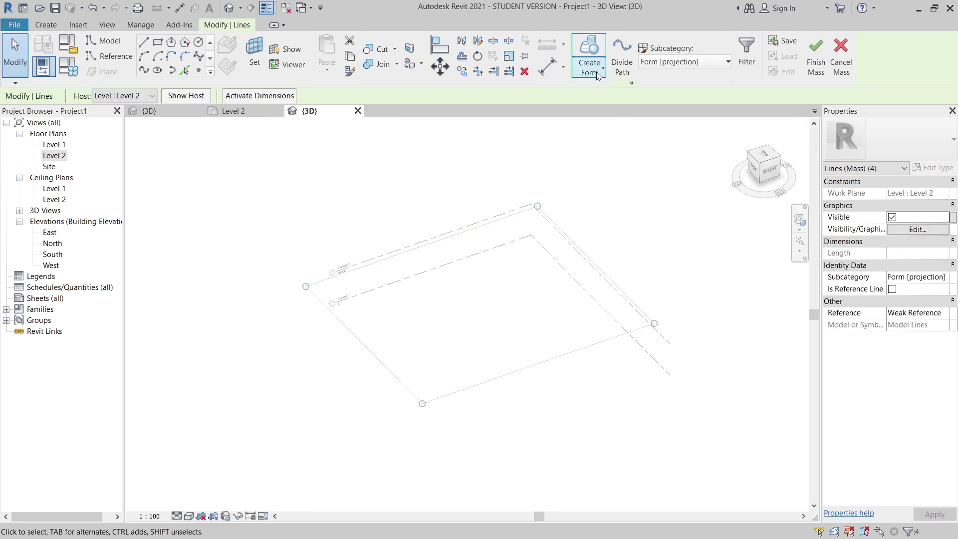
click(597, 72)
click(585, 91)
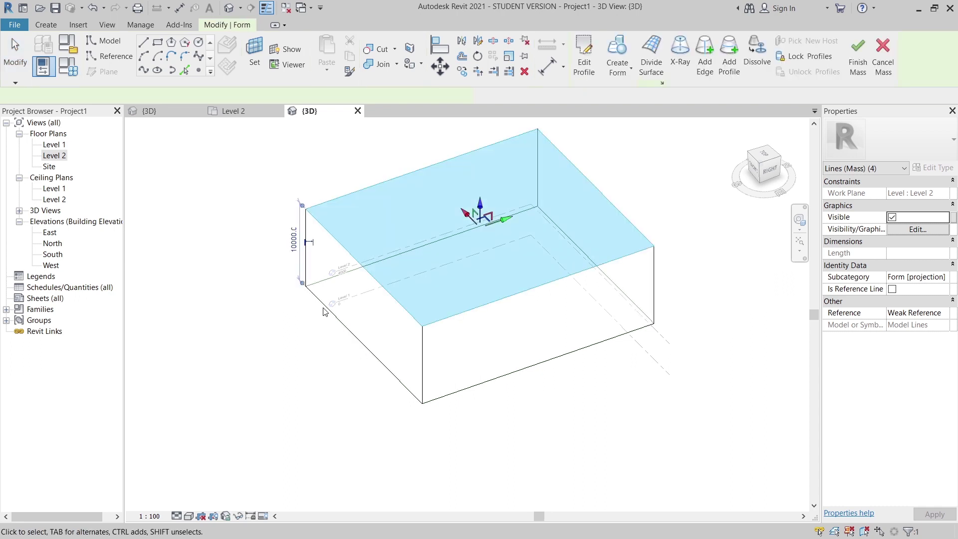
click(293, 245)
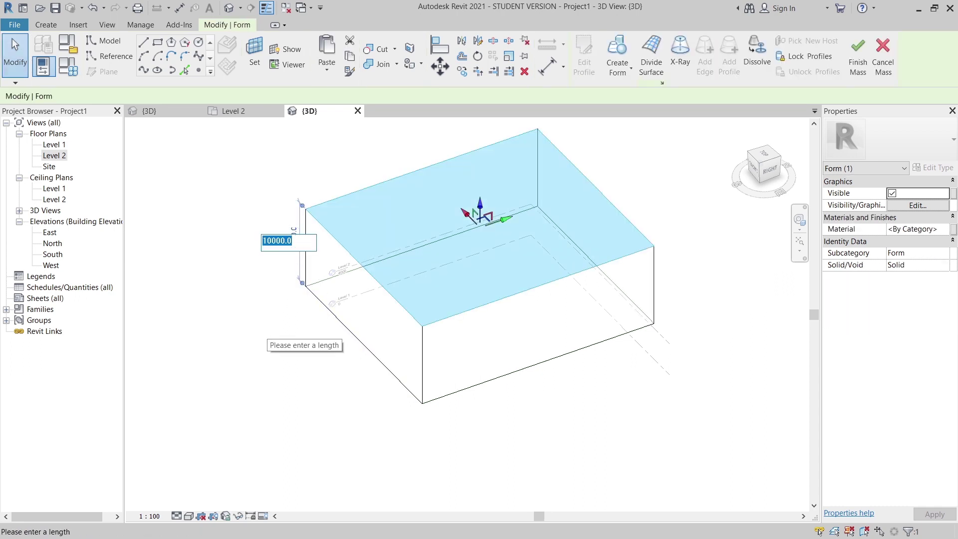
text(1)
key(Return)
click(268, 334)
shift+middle_drag(367, 311, 490, 255)
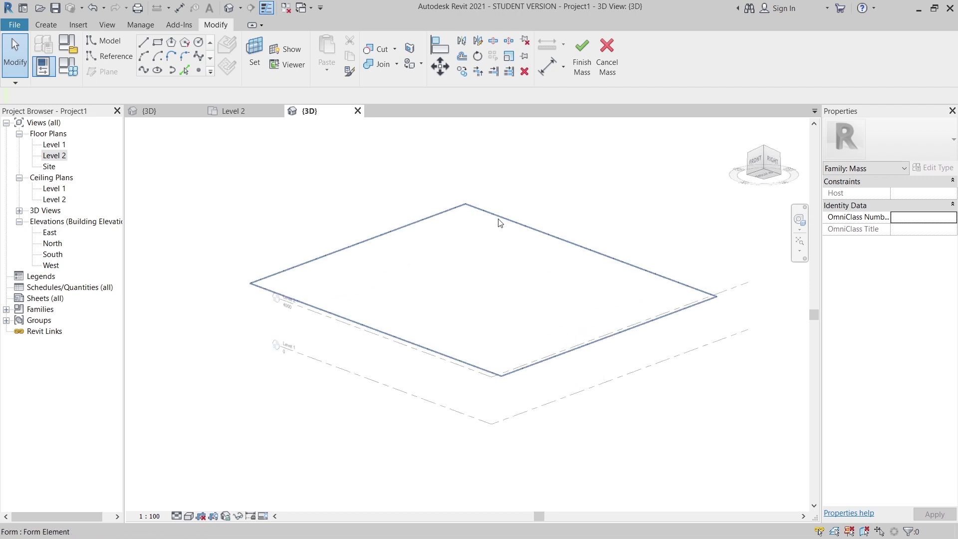
click(500, 223)
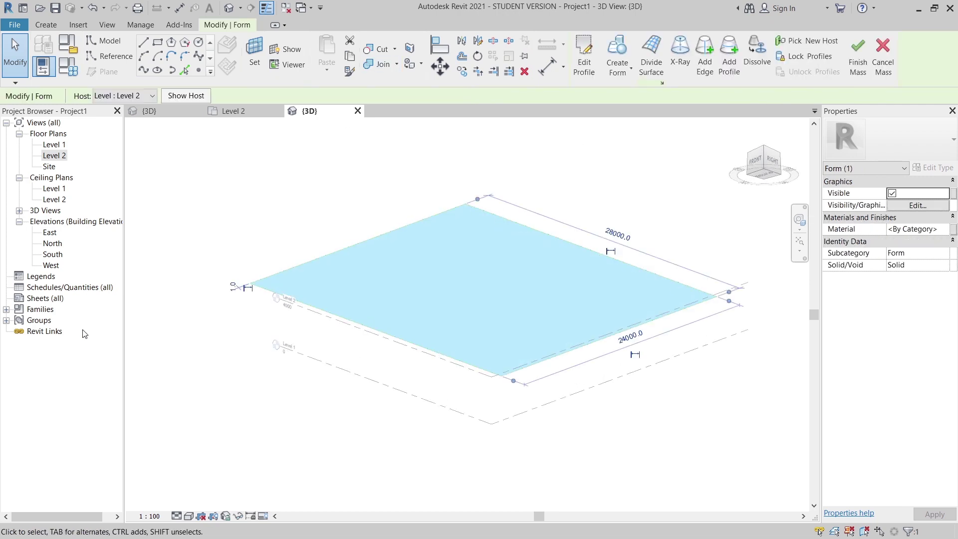
Step: Divide the form's surface with U and V grids at Fixed Distance 1000, deleting conflicting elements
click(652, 48)
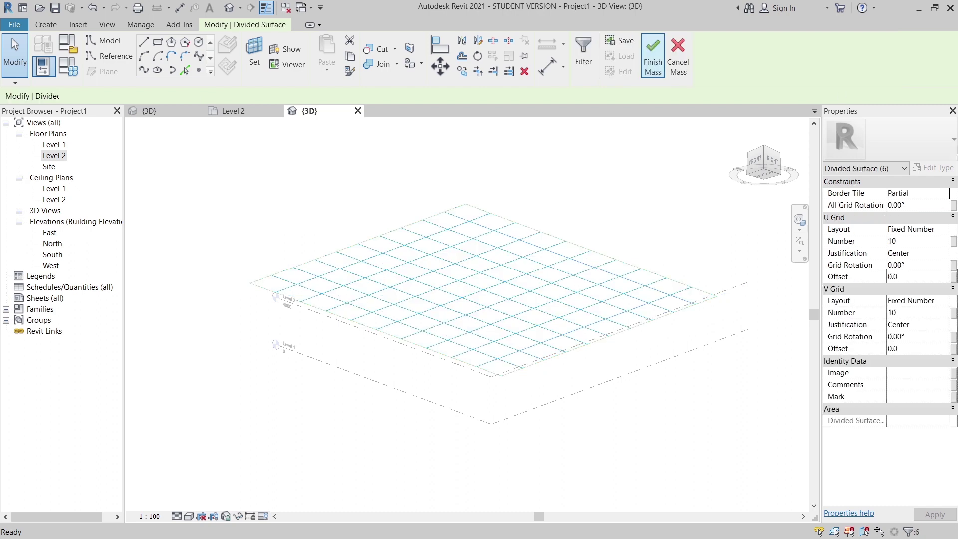
click(946, 231)
click(940, 259)
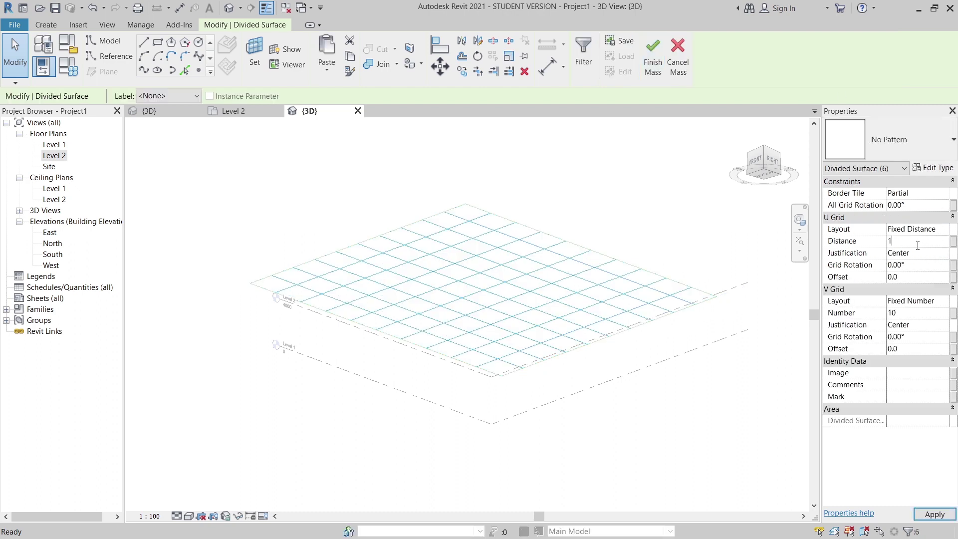
click(943, 301)
click(914, 324)
click(897, 429)
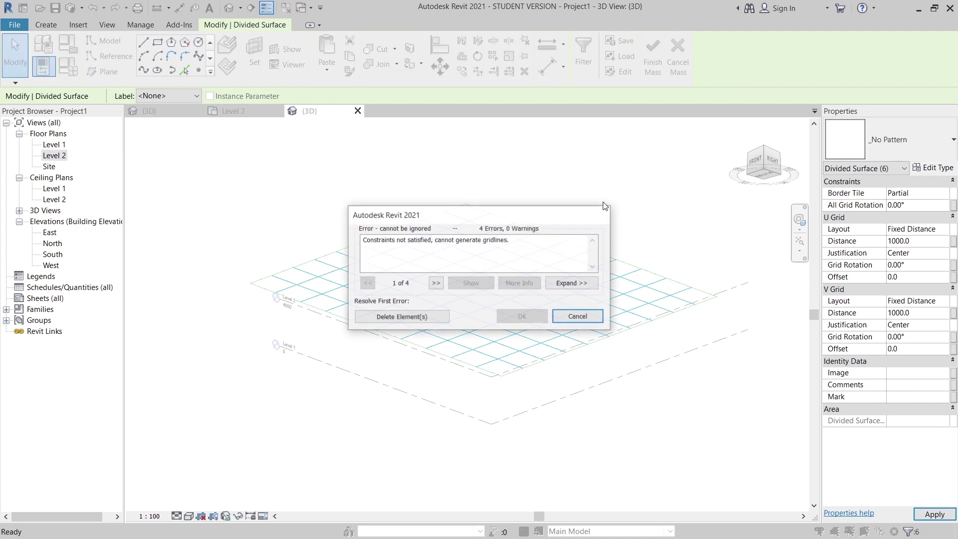
click(435, 318)
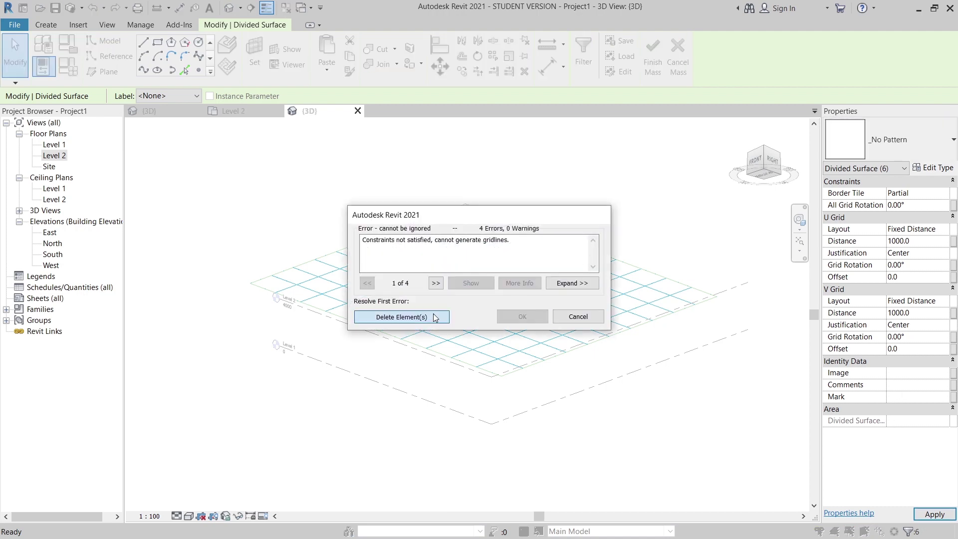
shift+middle_drag(619, 174, 632, 155)
scroll(550, 244, up, 2)
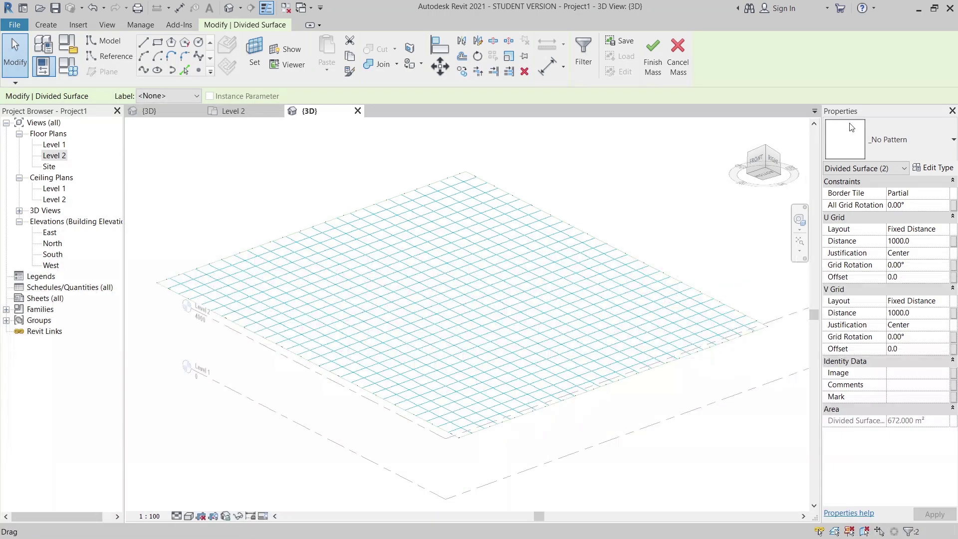
click(906, 136)
scroll(884, 354, down, 2)
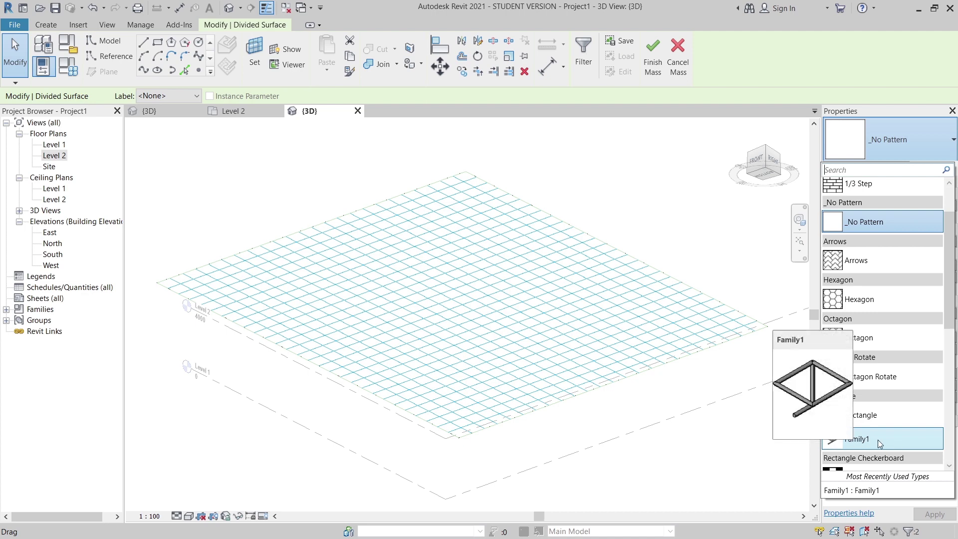
Step: Apply the Family1 truss pattern to the divided surface
click(879, 440)
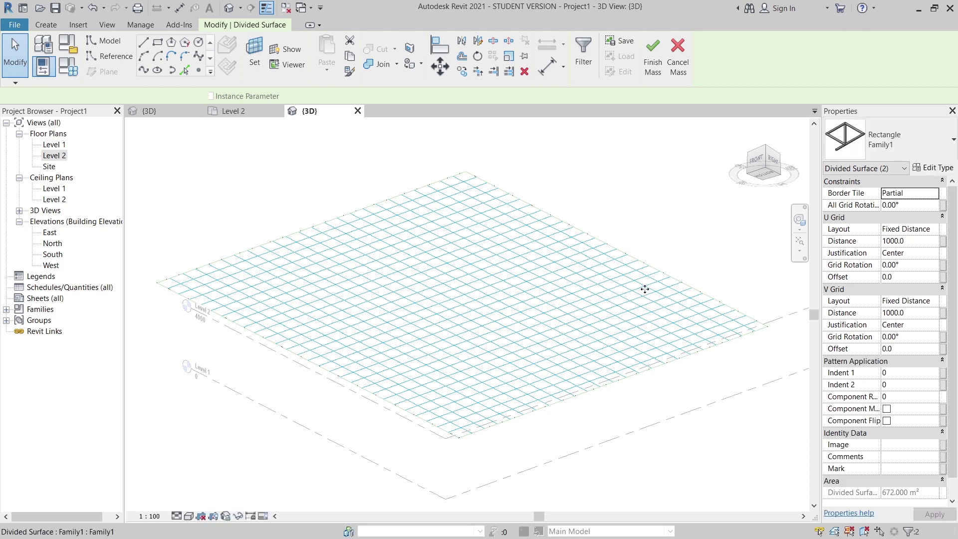
click(671, 194)
shift+middle_drag(673, 220, 637, 344)
scroll(327, 402, up, 2)
scroll(330, 401, up, 5)
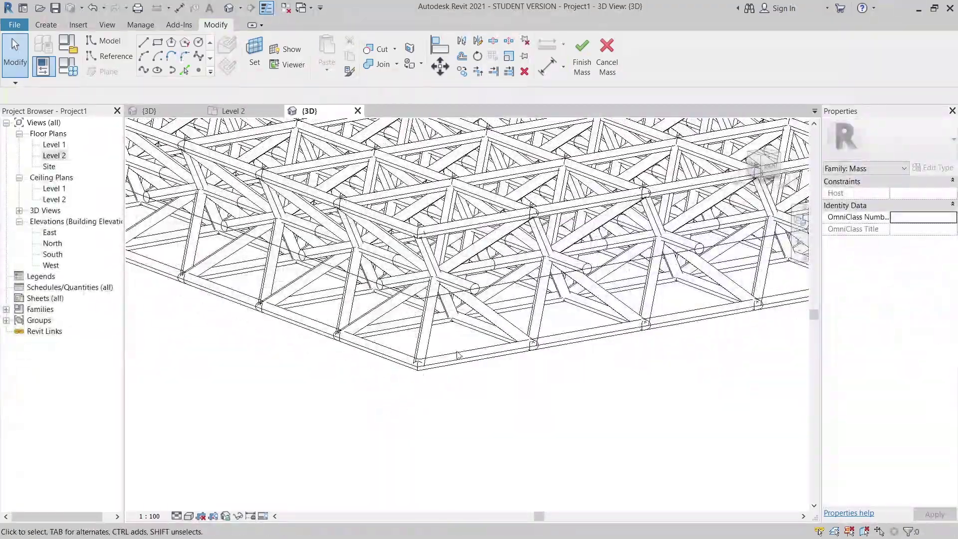
scroll(473, 225, down, 4)
middle_drag(474, 225, 514, 321)
Step: Orbit and zoom around the space-truss roof to inspect it from several angles
click(525, 370)
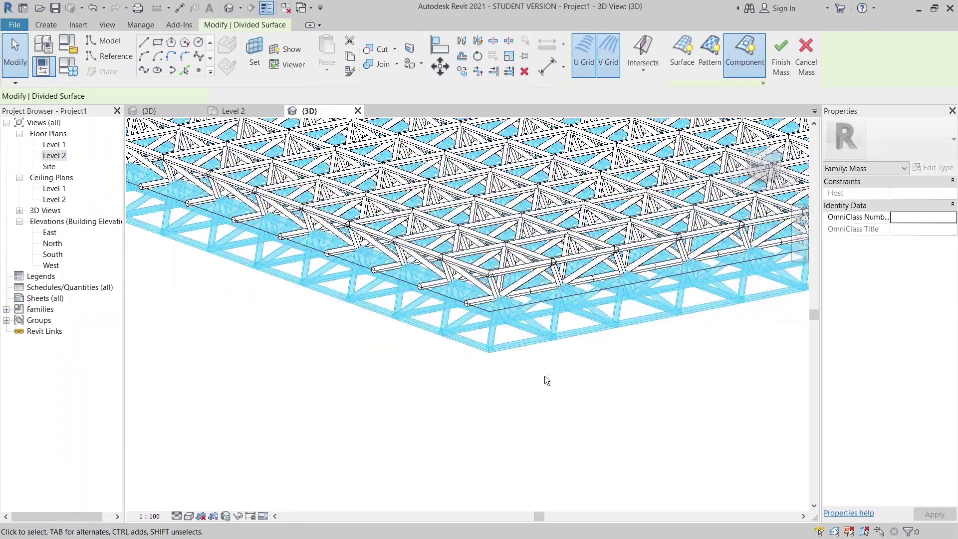
shift+middle_drag(544, 381, 649, 414)
scroll(634, 417, down, 1)
key(Escape)
scroll(671, 424, up, 6)
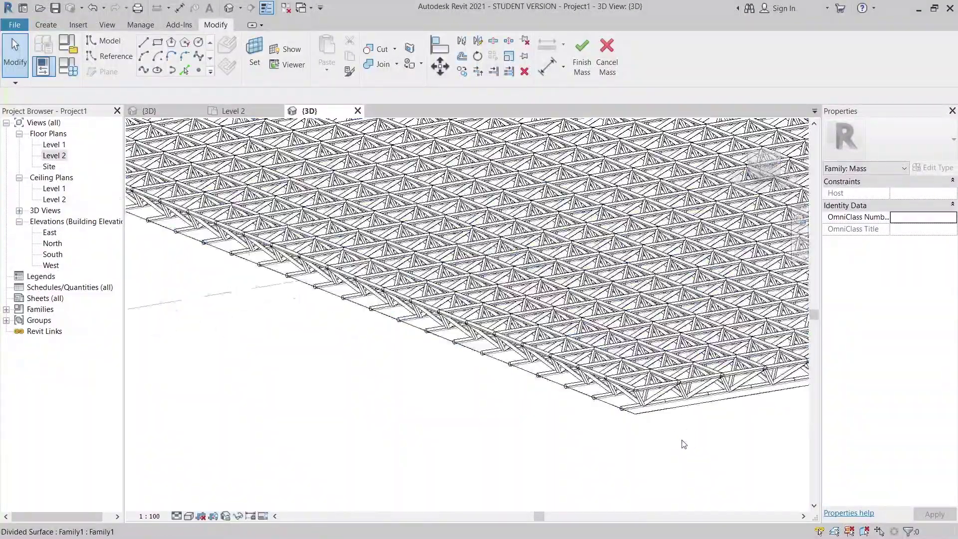
scroll(578, 439, up, 4)
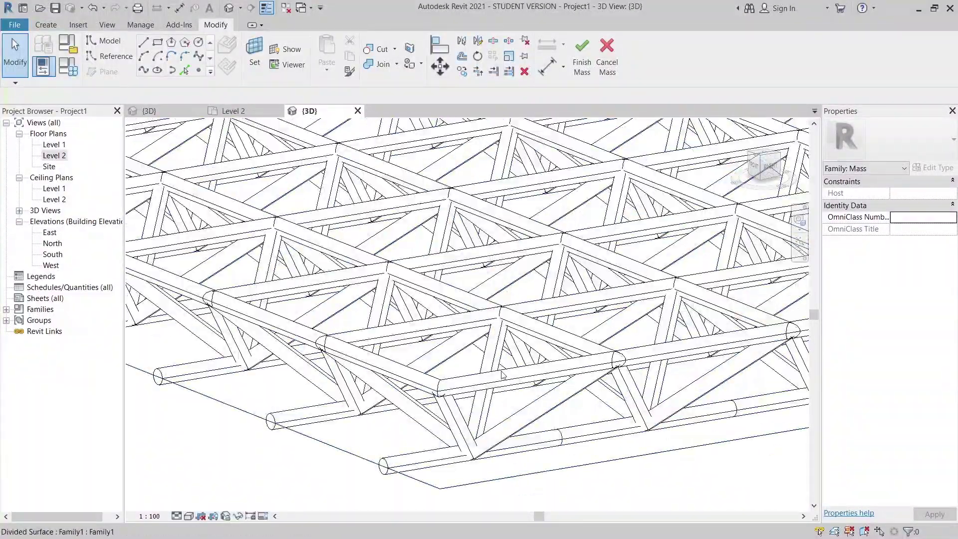
scroll(526, 378, down, 10)
shift+middle_drag(640, 406, 615, 424)
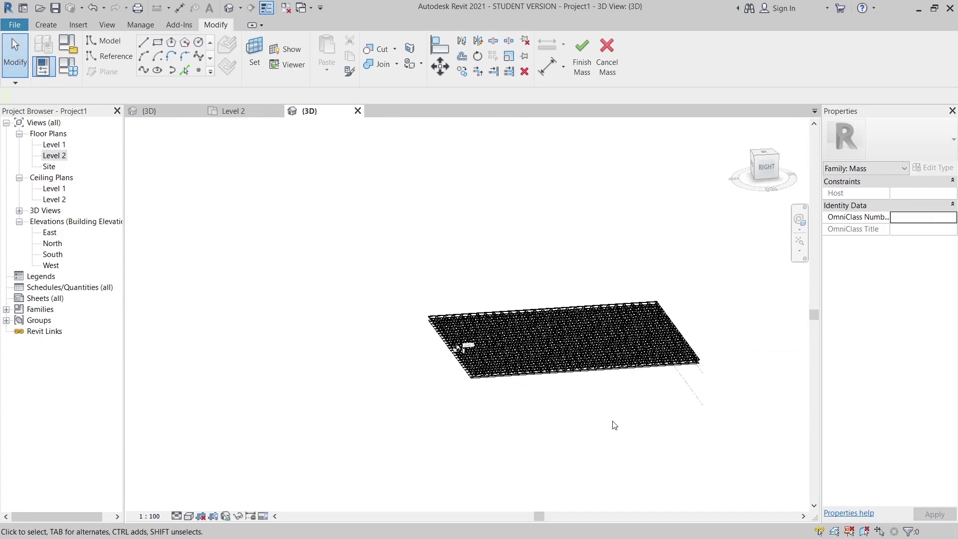
scroll(607, 432, up, 2)
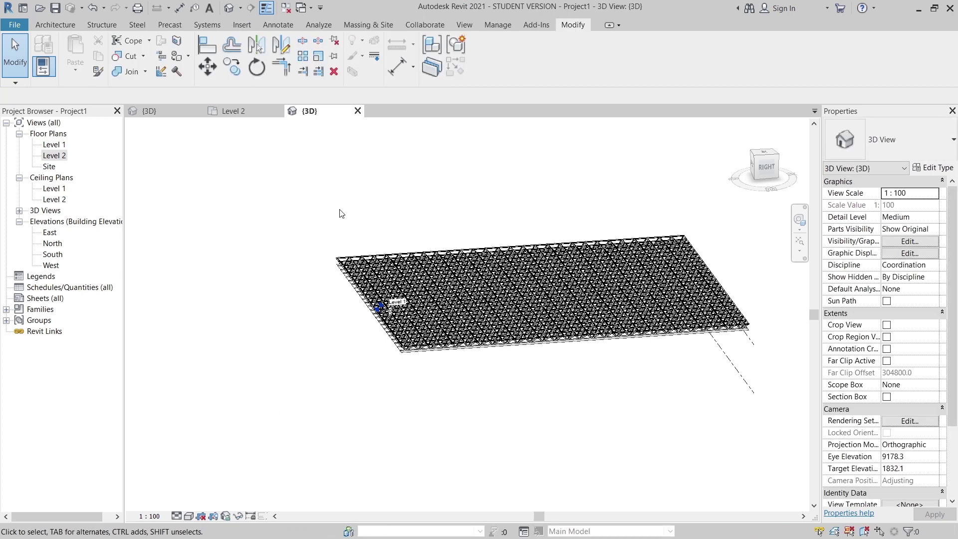
shift+middle_drag(459, 227, 417, 311)
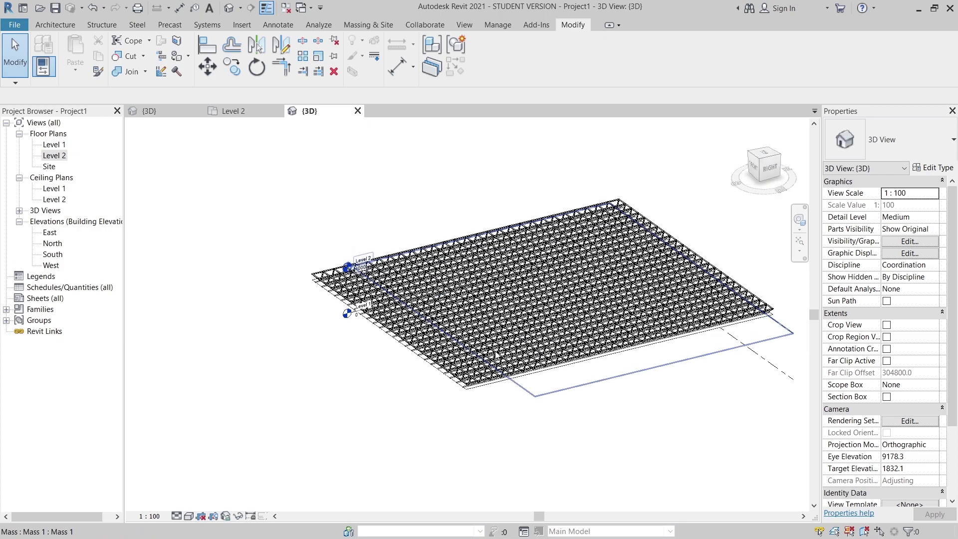
scroll(185, 209, up, 5)
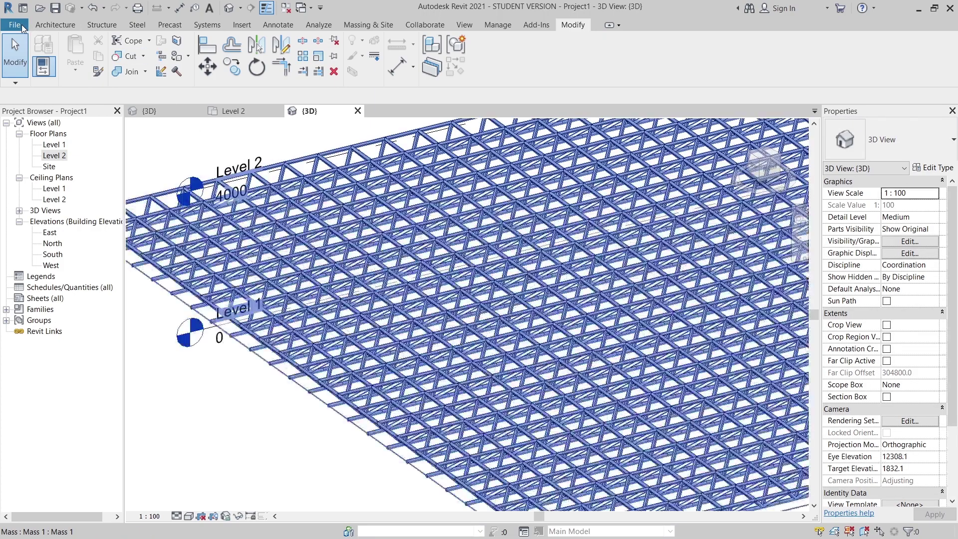
Step: Open 67 Roof Sheet profile.rfa from recent documents and load it into Project1
click(22, 26)
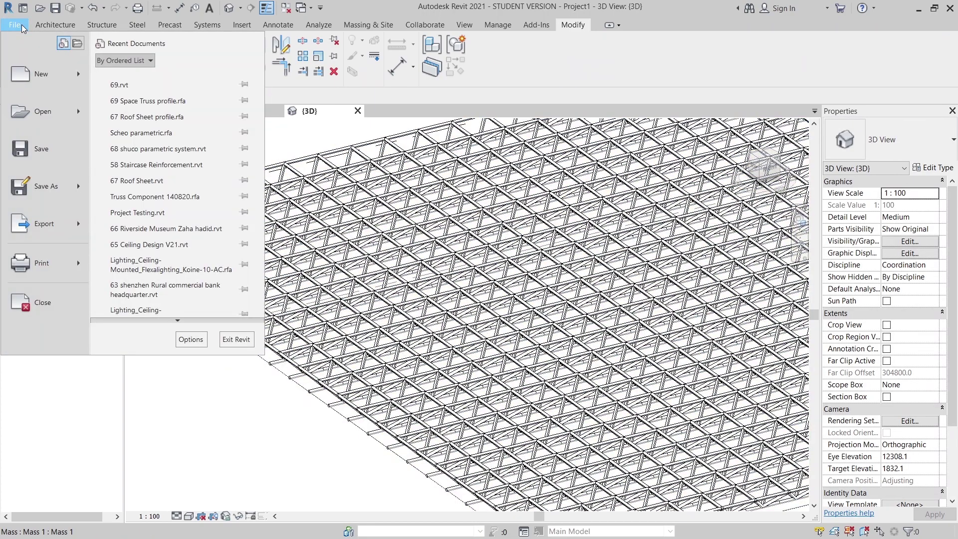
click(166, 123)
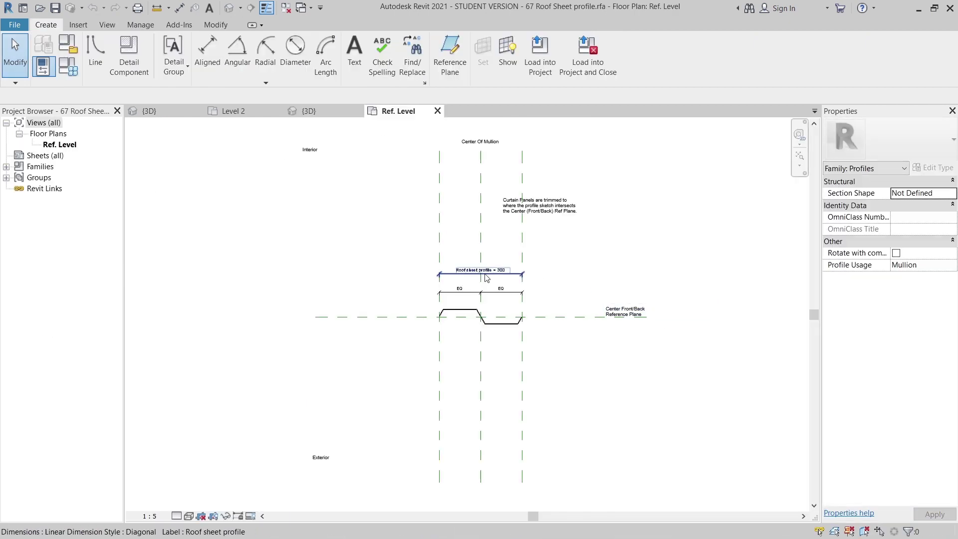
scroll(485, 292, up, 4)
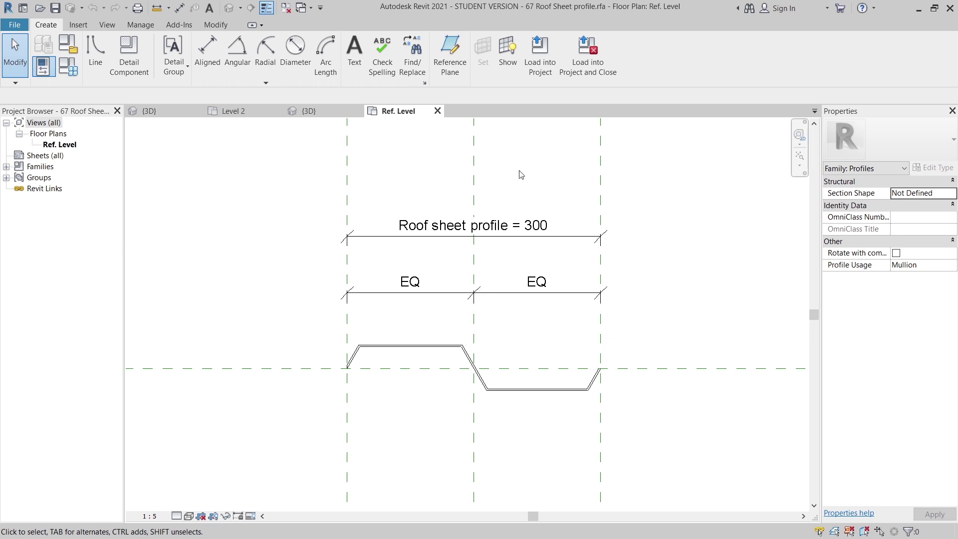
click(540, 52)
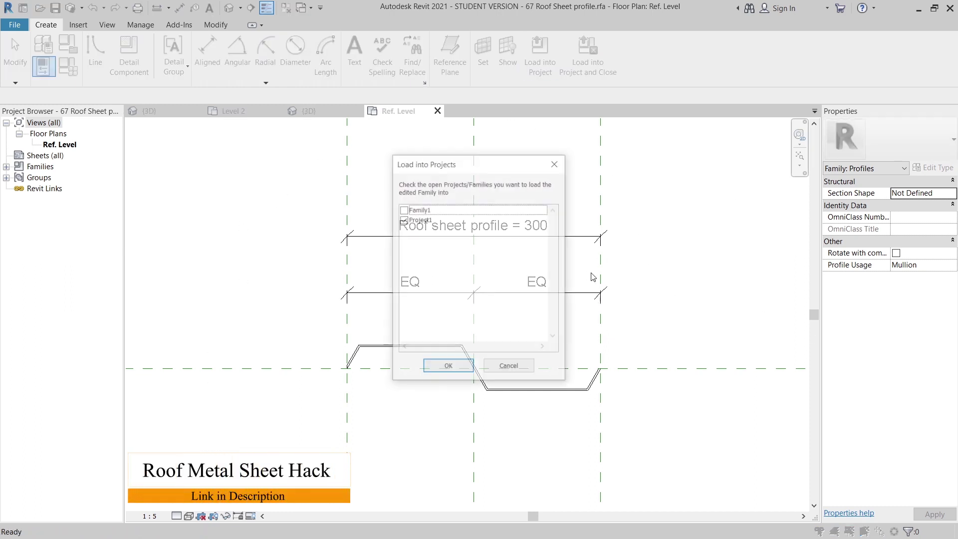
click(425, 371)
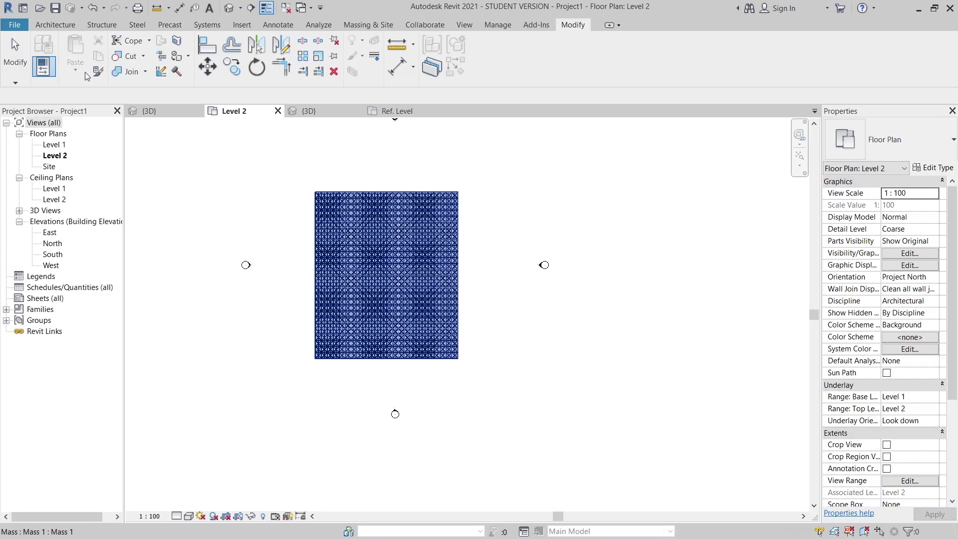
Step: Start a Sloped Glazing roof by footprint on Level 2 and sketch a rectangular boundary
click(67, 26)
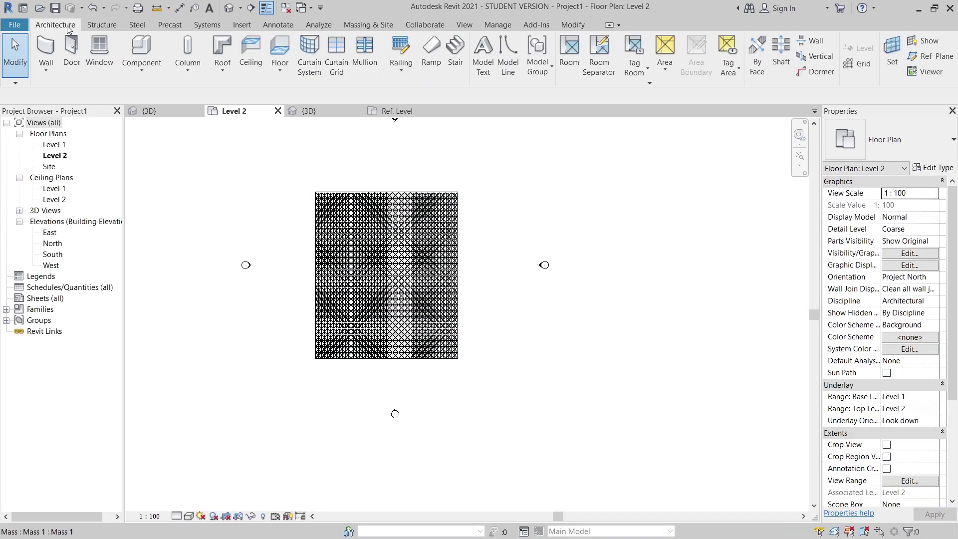
click(281, 67)
click(223, 64)
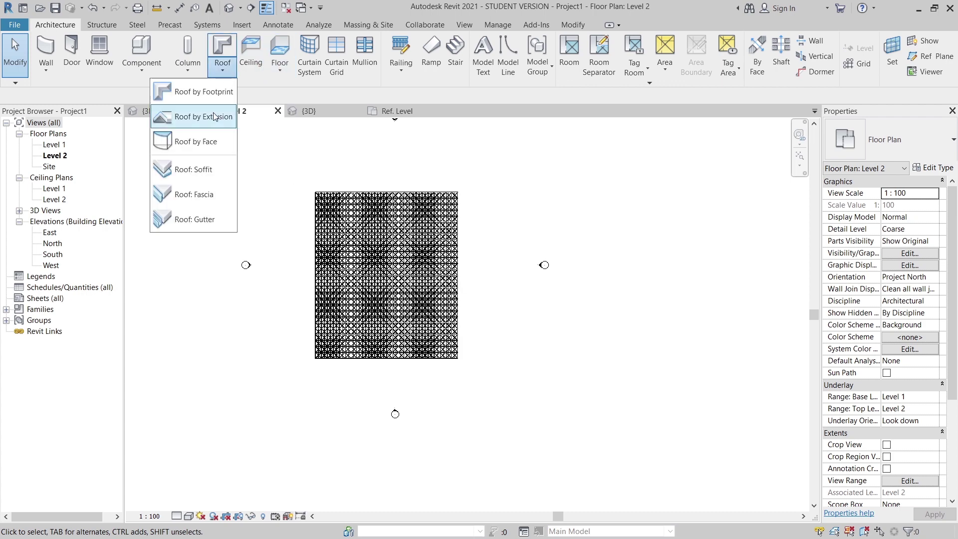
click(210, 96)
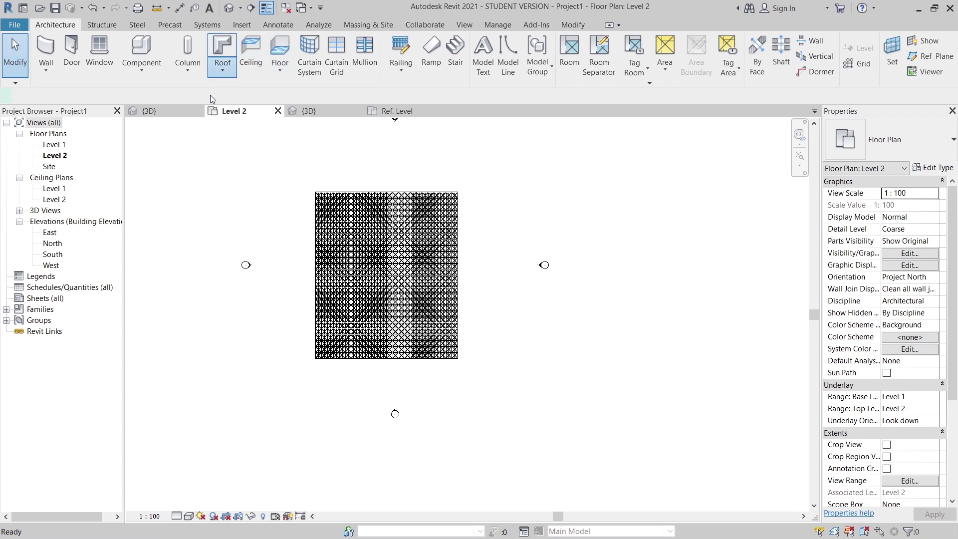
click(926, 138)
click(829, 389)
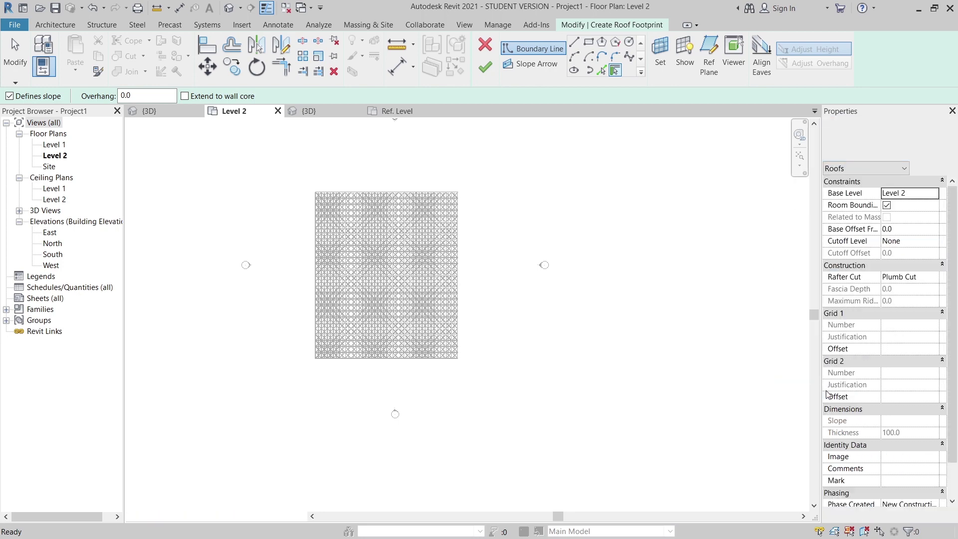
click(589, 43)
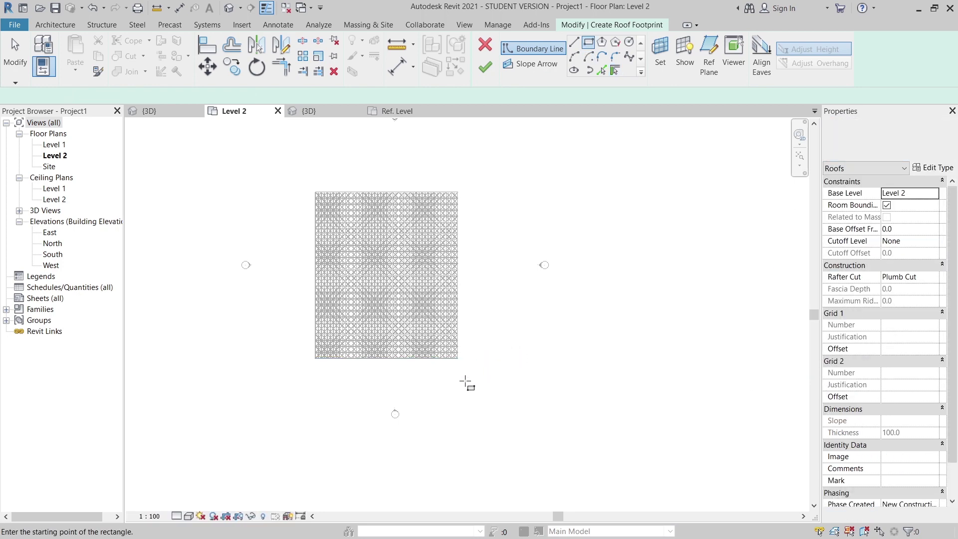
scroll(470, 383, up, 2)
scroll(470, 382, down, 1)
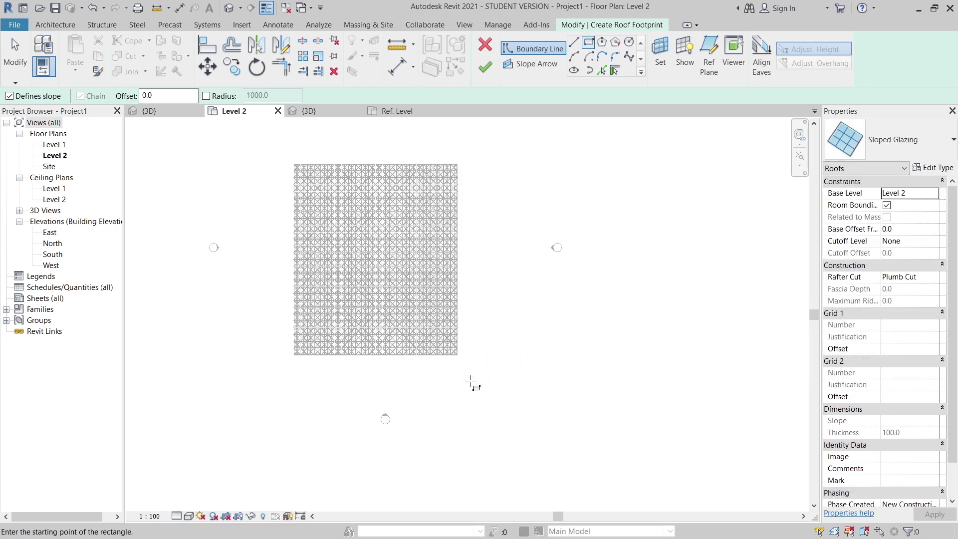
click(480, 384)
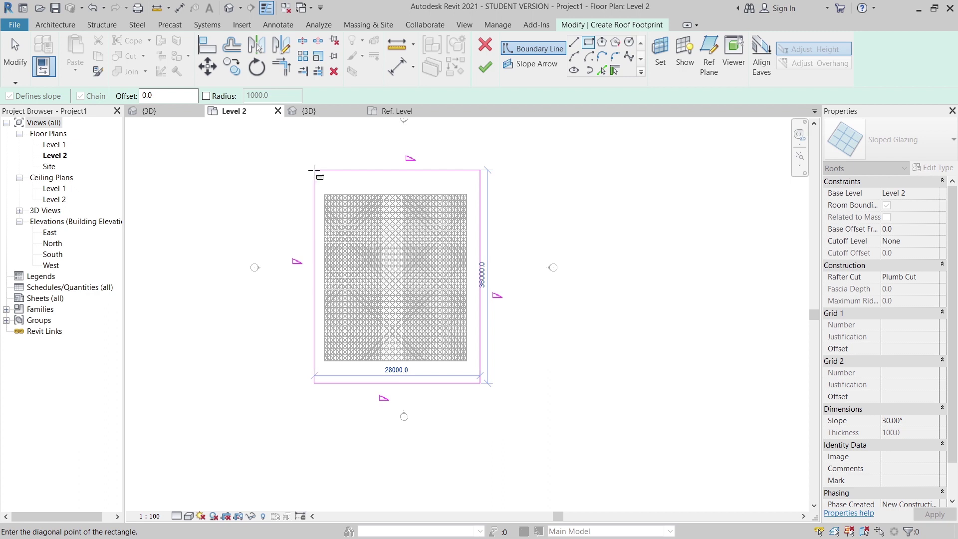
click(314, 171)
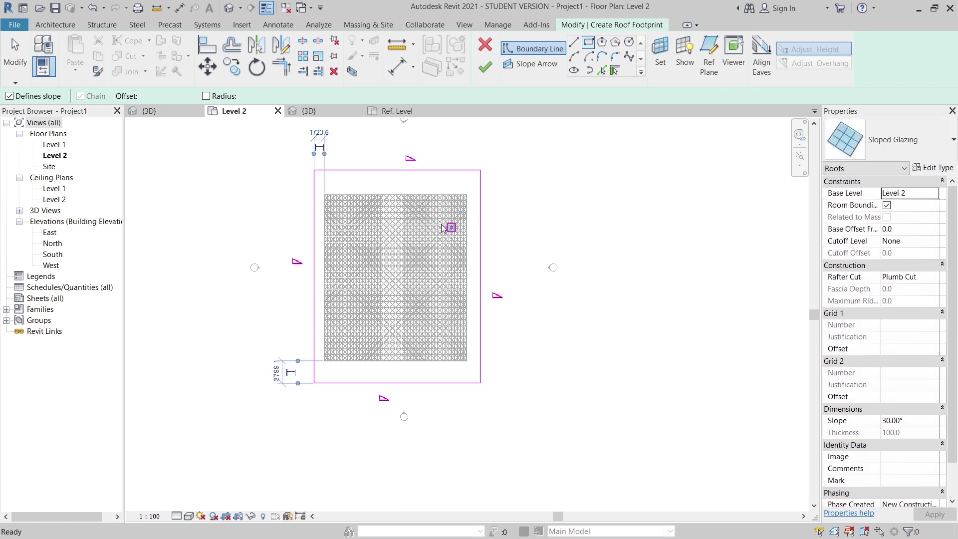
key(Escape)
key(Escape)
Step: Align the top, bottom and left boundary lines with the truss outline
click(435, 172)
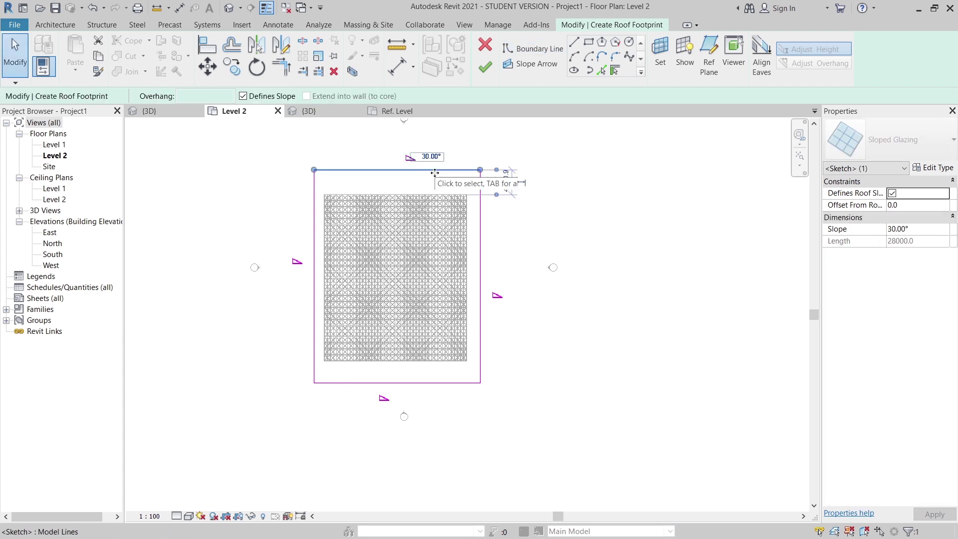
drag(436, 192, 435, 193)
click(667, 246)
scroll(467, 418, up, 3)
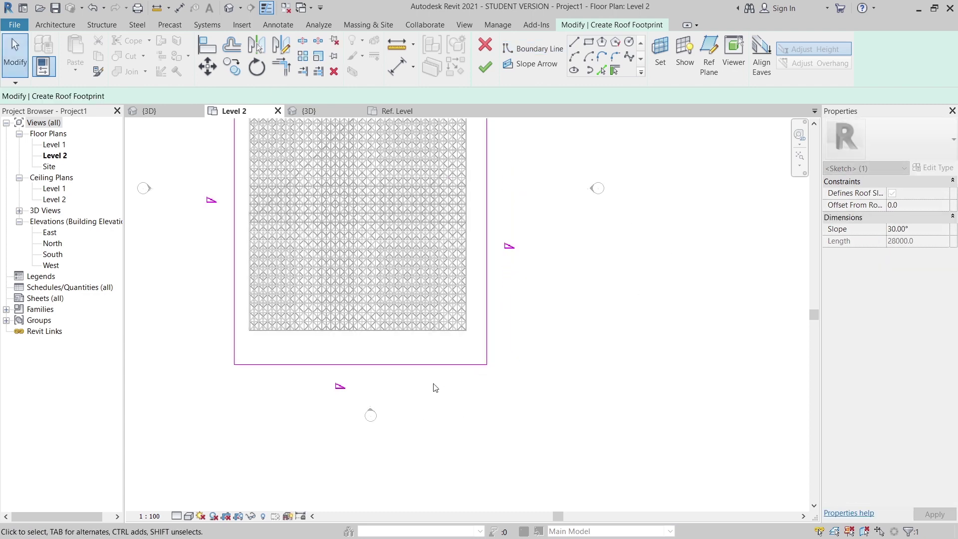
drag(436, 364, 443, 330)
click(499, 331)
middle_drag(473, 331, 505, 378)
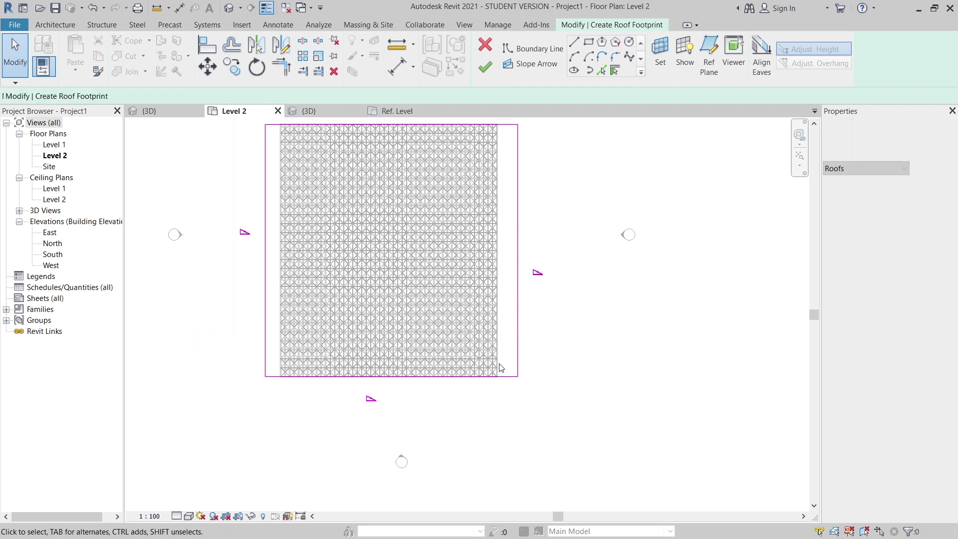
click(505, 377)
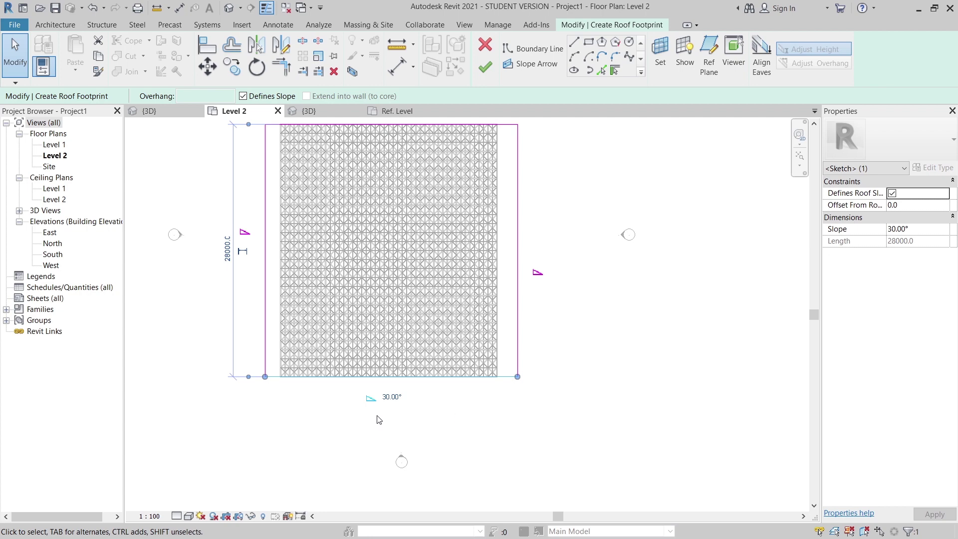
mouse_move(379, 420)
middle_down()
mouse_move(364, 479)
mouse_move(310, 324)
middle_up()
click(305, 284)
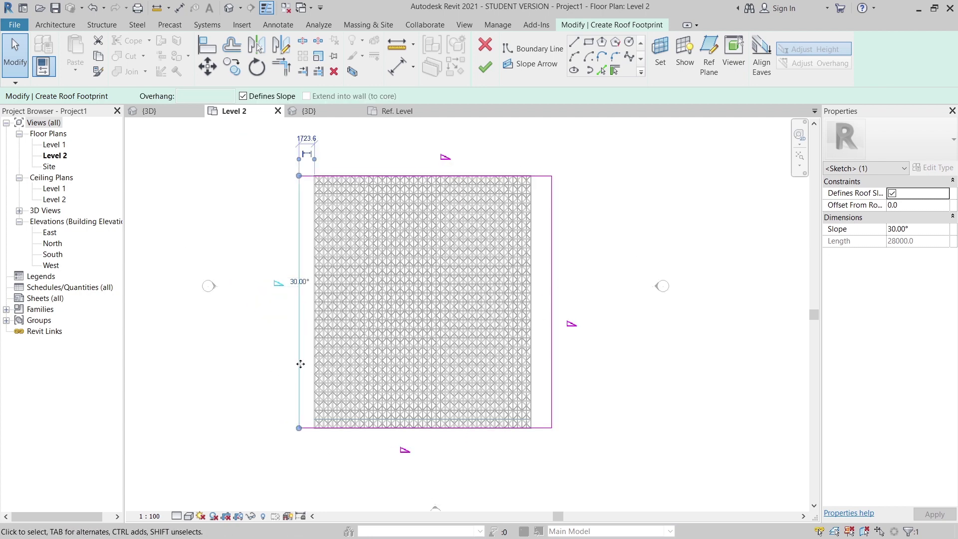
drag(313, 364, 297, 367)
click(284, 352)
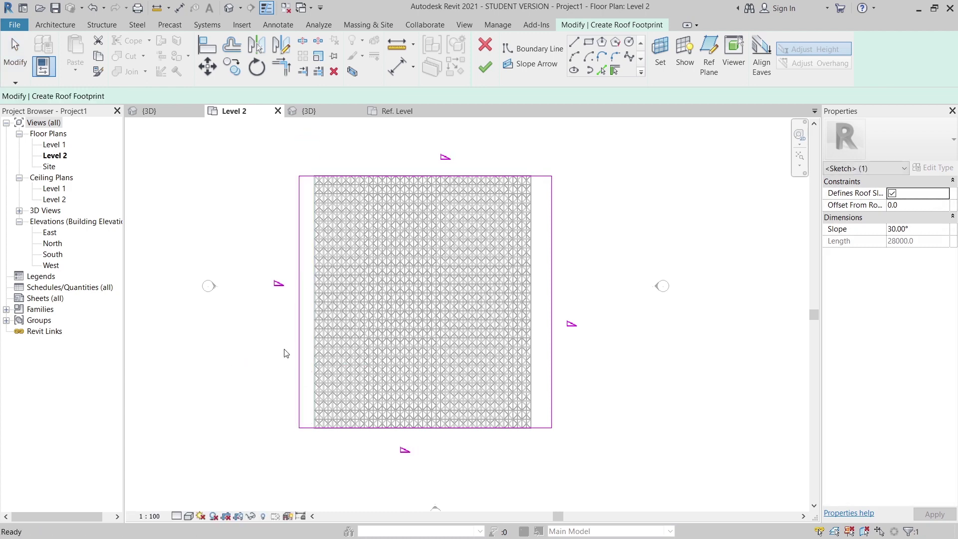
scroll(286, 347, down, 2)
middle_drag(327, 322, 331, 281)
middle_drag(493, 380, 492, 388)
Step: Set all four boundary lines to not define roof slope and open the roof's type properties
key(Escape)
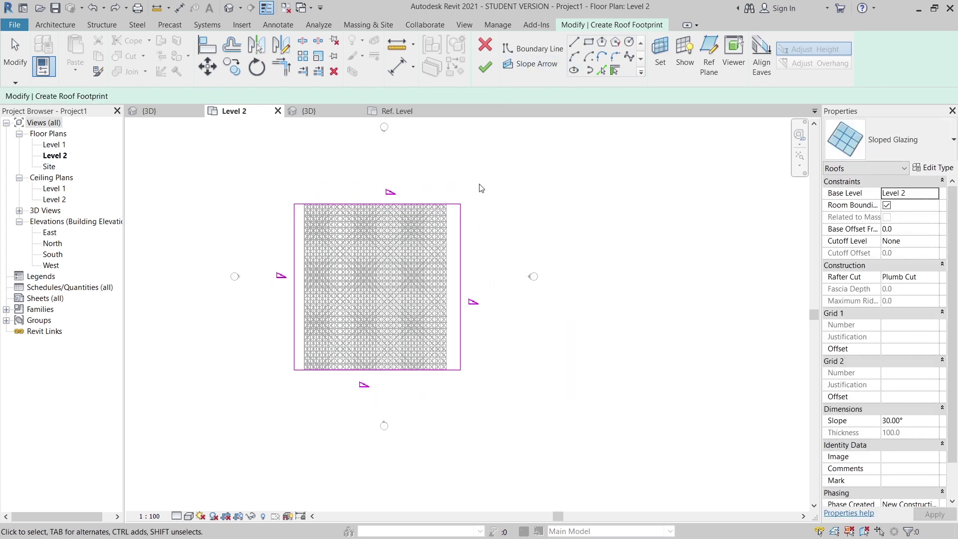
key(Escape)
mouse_move(200, 155)
mouse_down()
mouse_move(514, 347)
mouse_move(608, 452)
mouse_up()
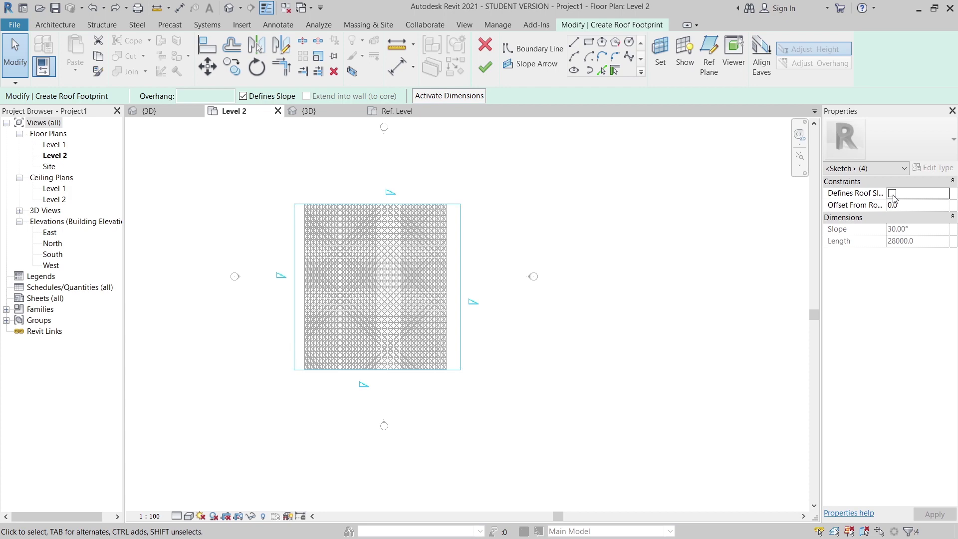
click(493, 293)
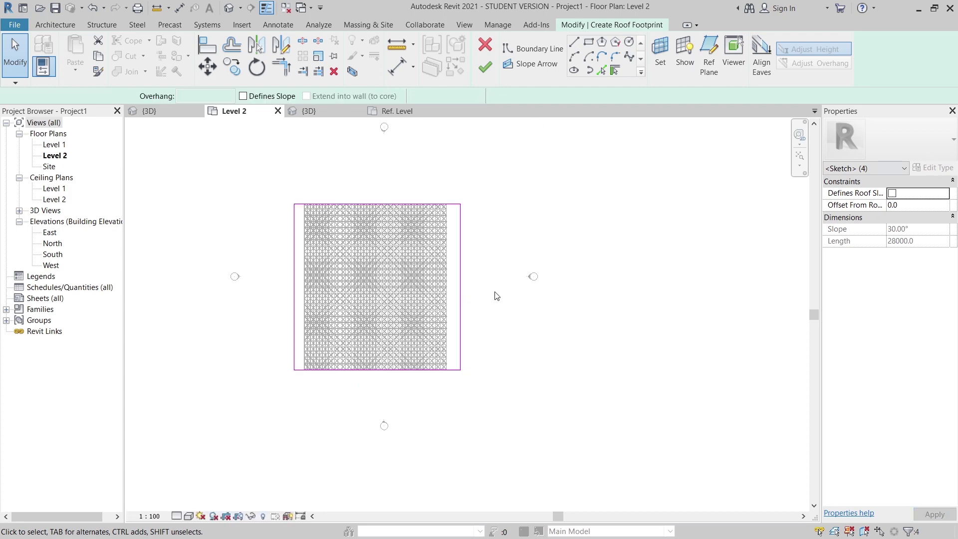
click(933, 167)
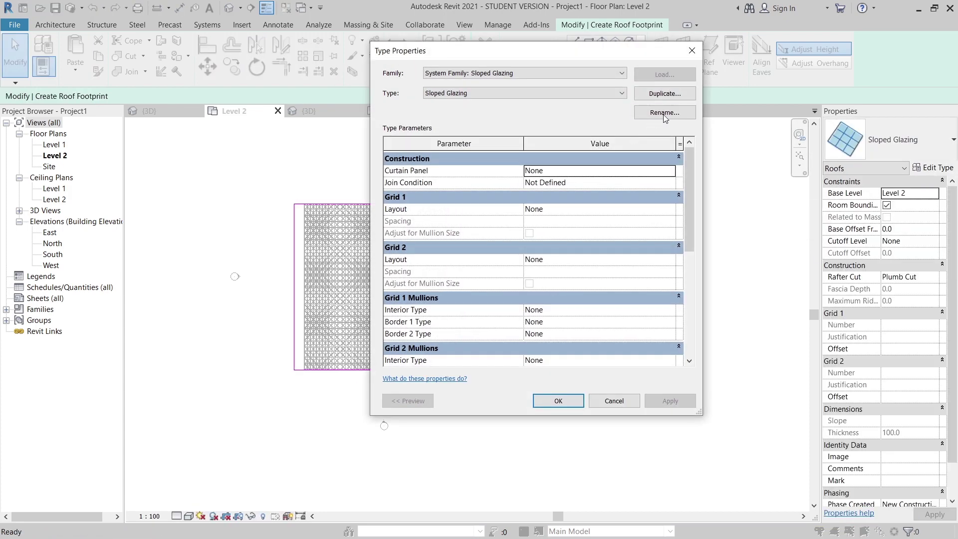
Step: Duplicate the type as 'Roof Zinc' with Grid 1 at Fixed Distance, 300 spacing
click(669, 94)
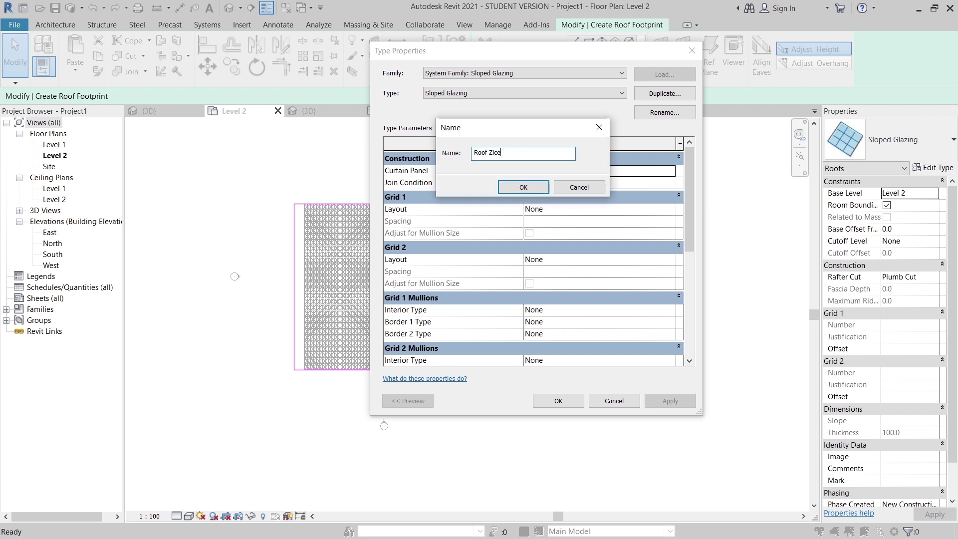
key(Return)
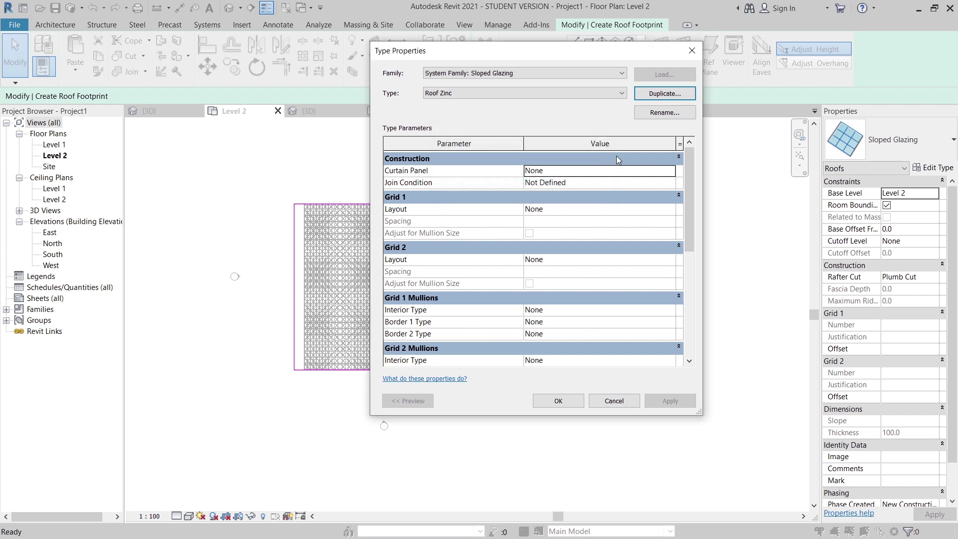
click(676, 209)
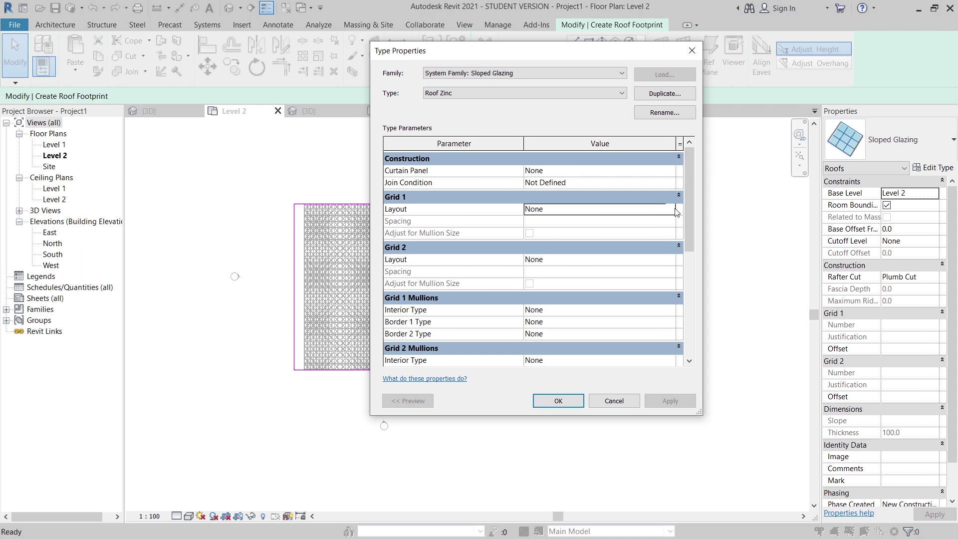
click(670, 209)
click(580, 232)
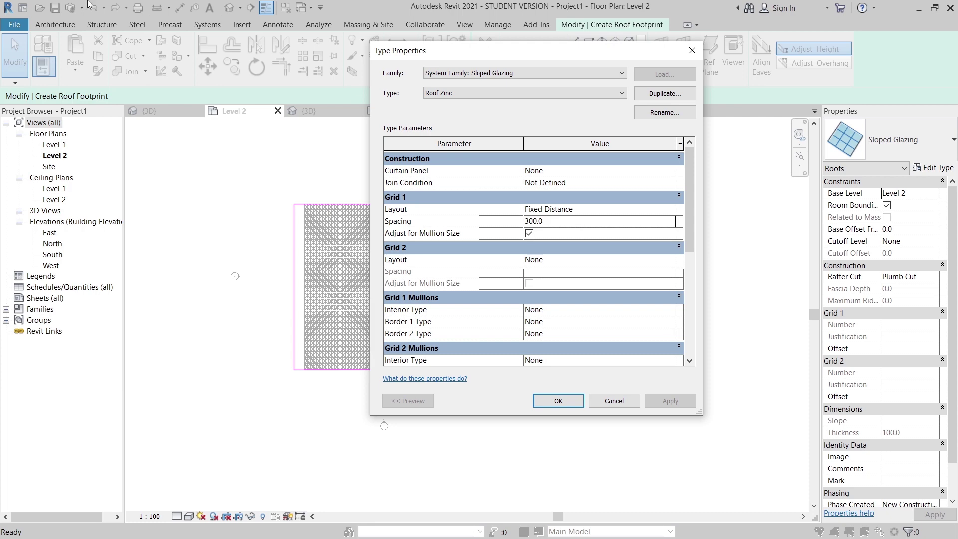
click(562, 399)
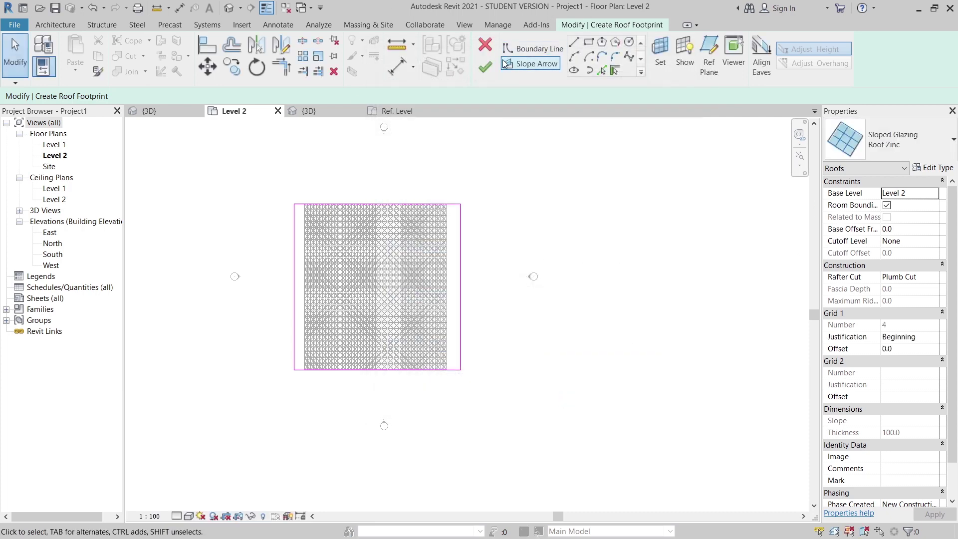
Step: Finish the roof footprint and view the roof in the South elevation
click(485, 66)
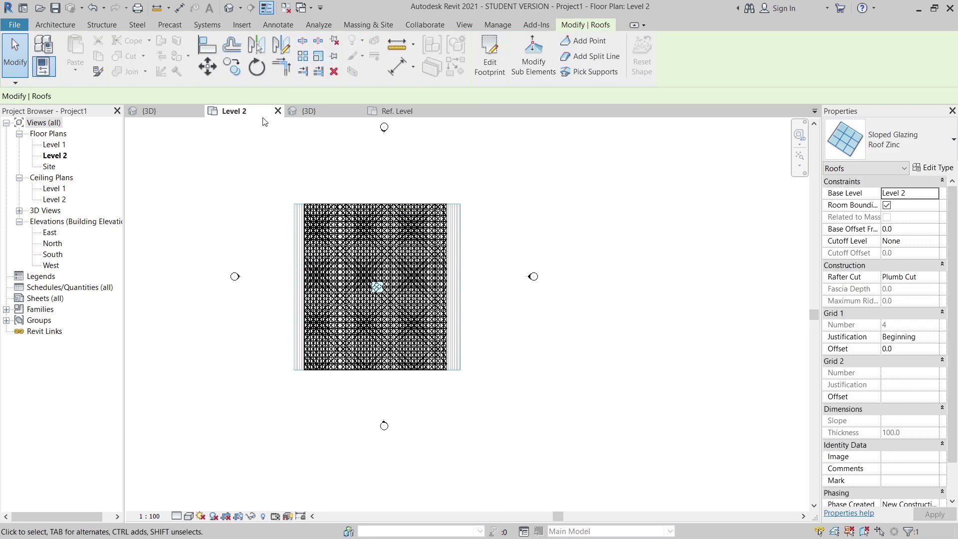
double_click(51, 255)
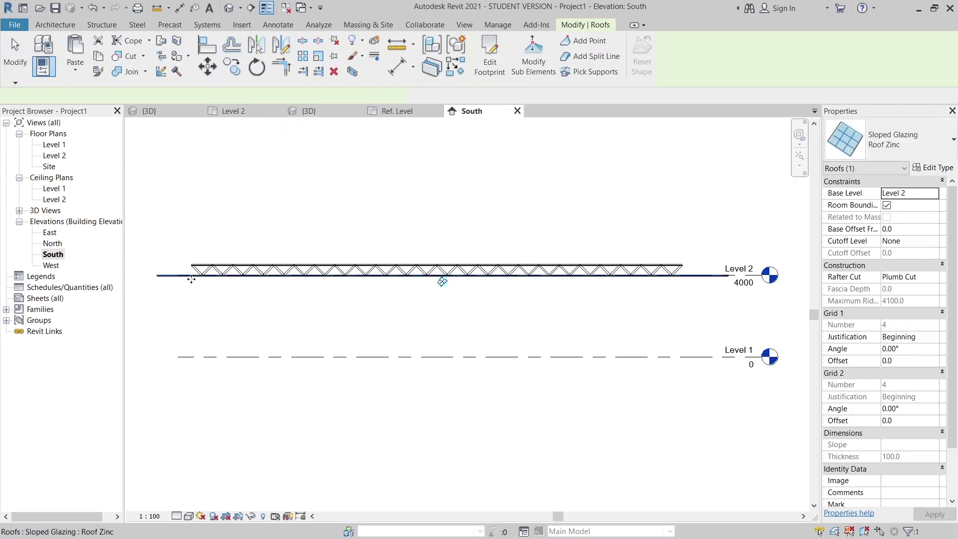
scroll(191, 280, up, 5)
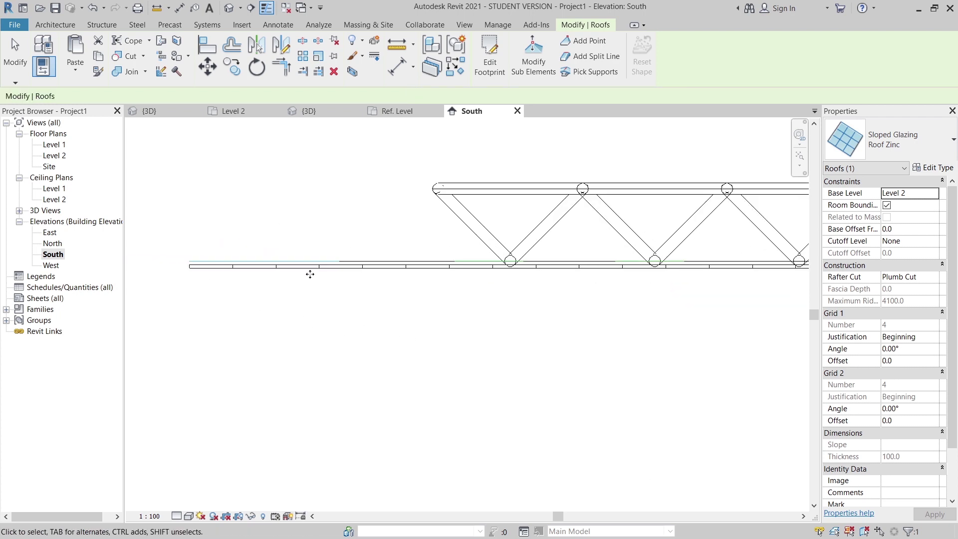
scroll(345, 272, up, 2)
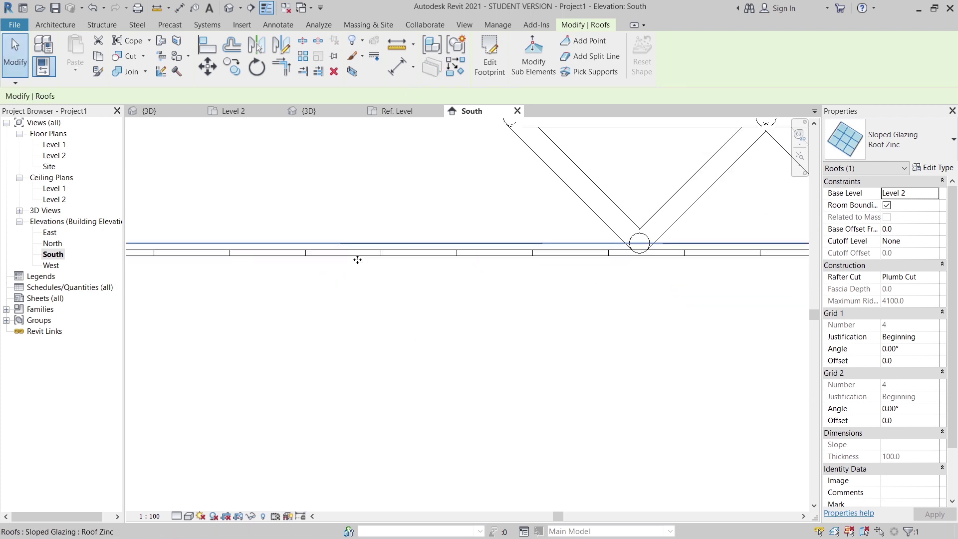
key(Tab)
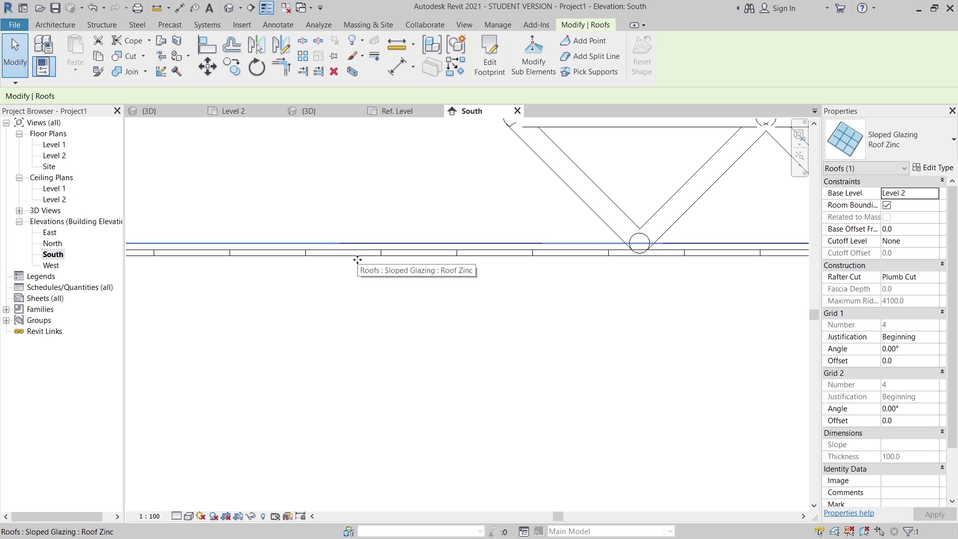
scroll(357, 259, down, 4)
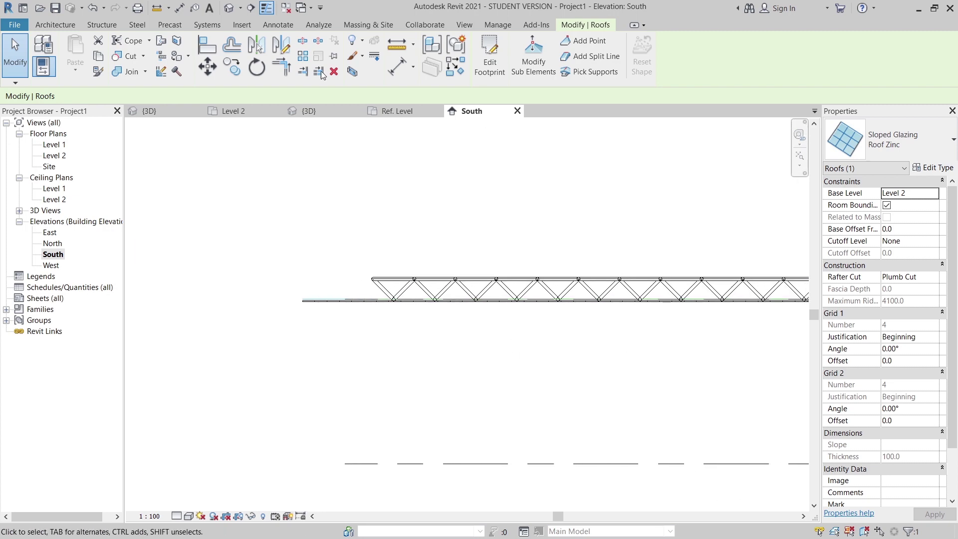
click(207, 67)
scroll(321, 349, up, 2)
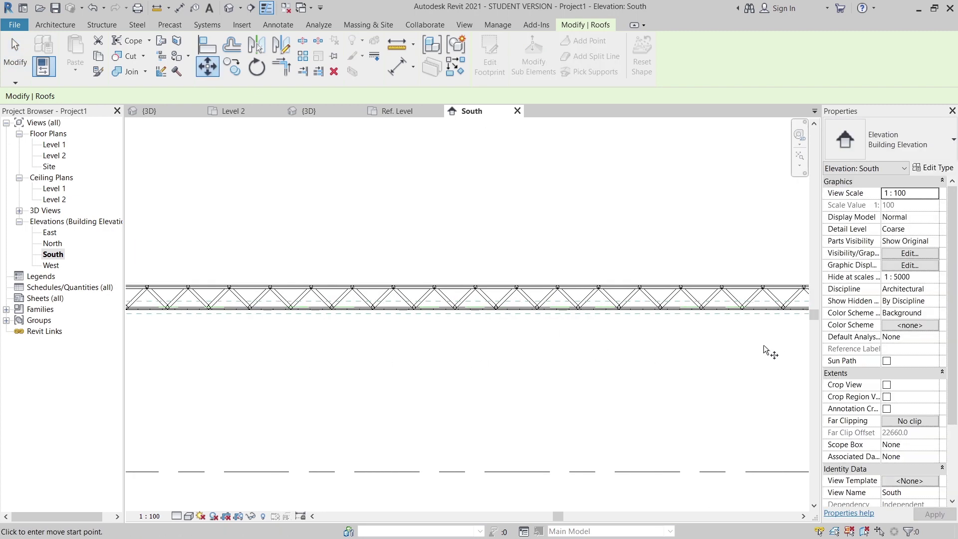
key(Escape)
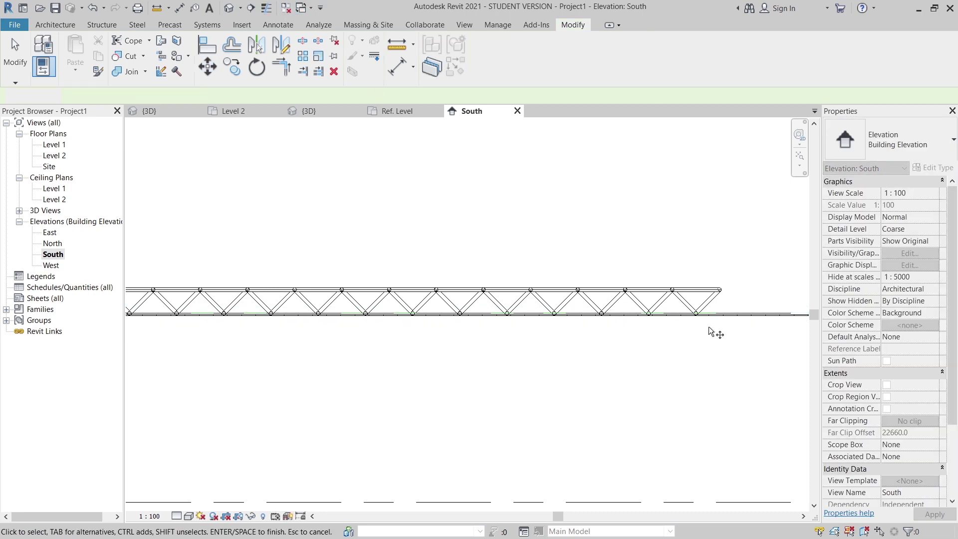
scroll(719, 319, up, 2)
scroll(718, 318, up, 5)
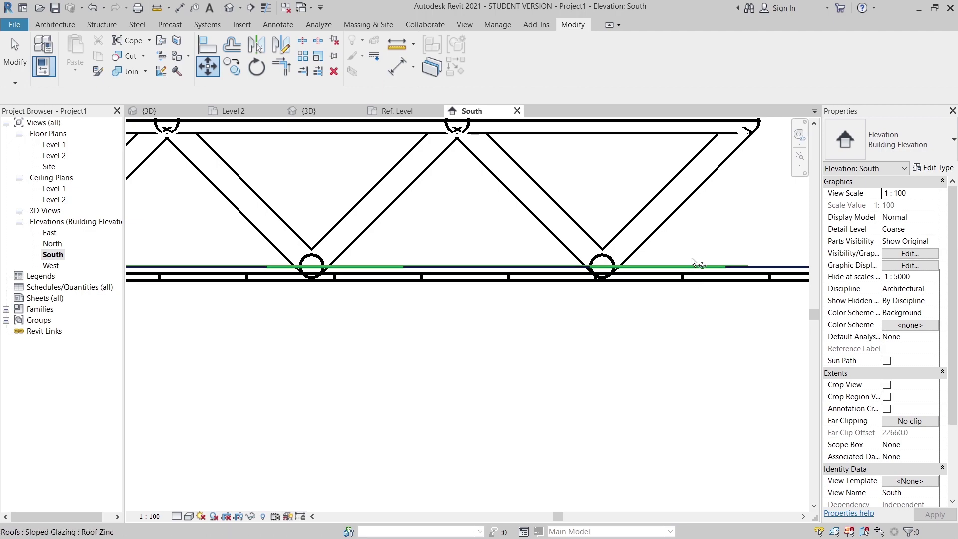
scroll(678, 295, down, 5)
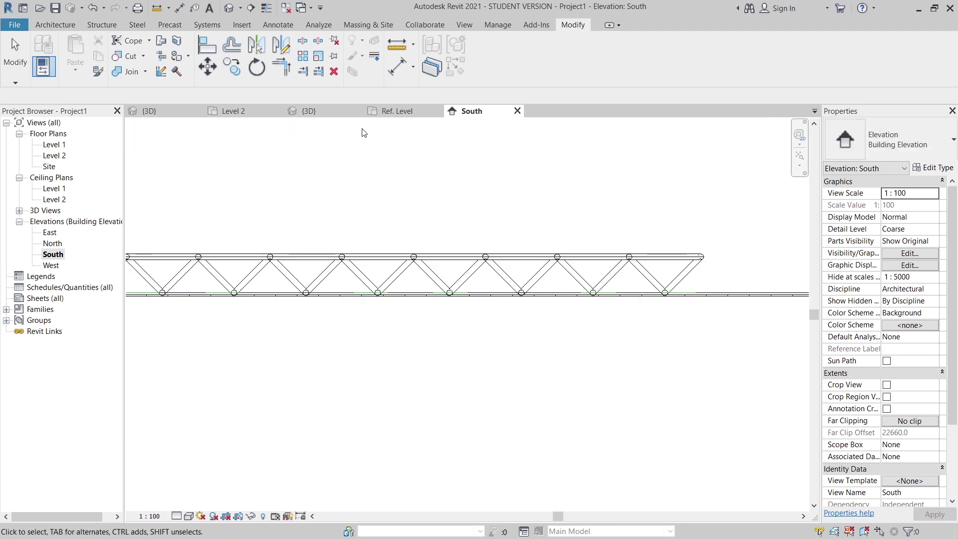
Step: Select the Roof Zinc roof in the 3D view and return to the South elevation
click(330, 111)
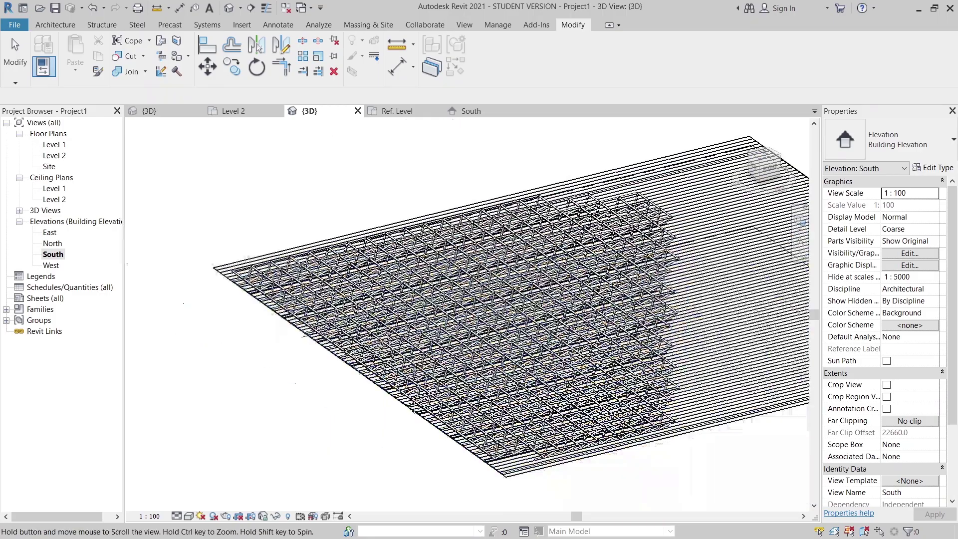
middle_drag(414, 408, 399, 342)
shift+middle_drag(597, 481, 539, 410)
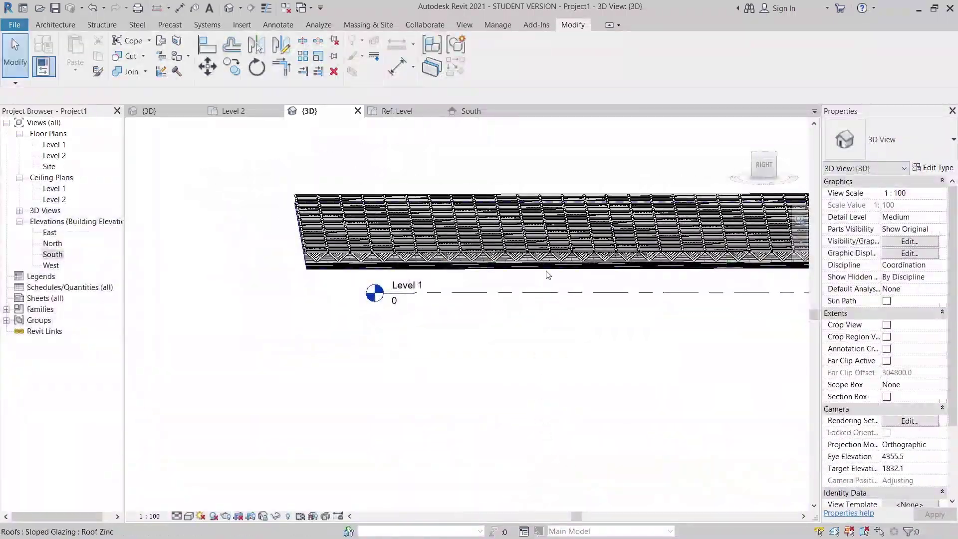
shift+middle_drag(541, 280, 534, 341)
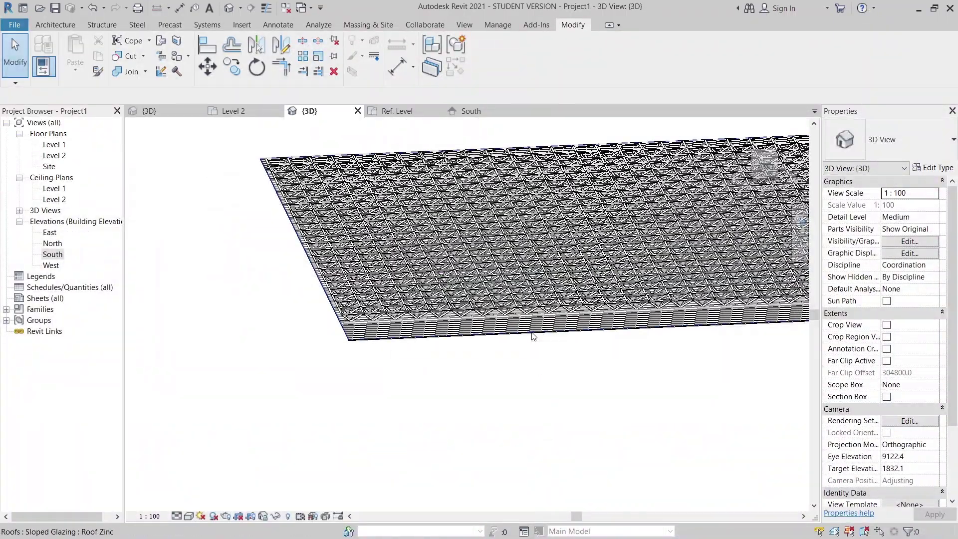
click(533, 337)
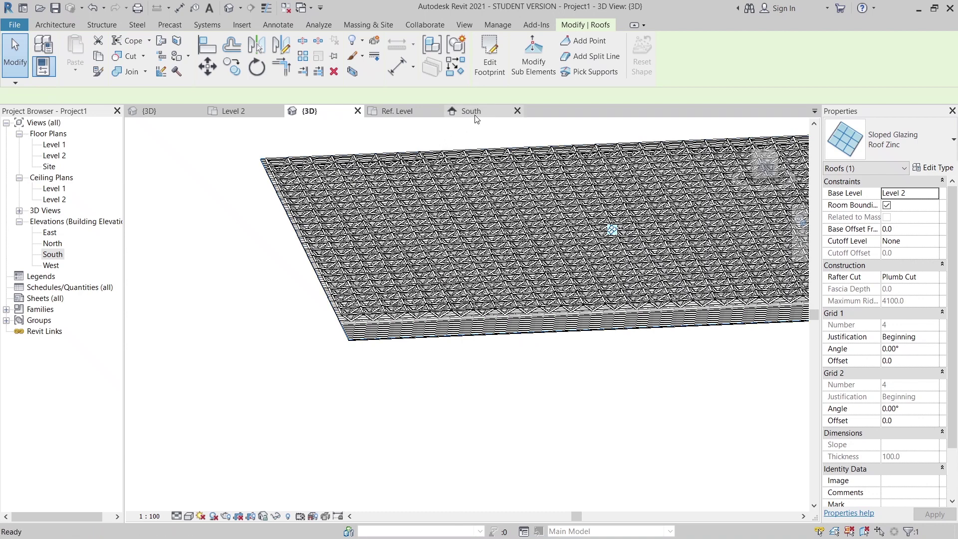
click(476, 119)
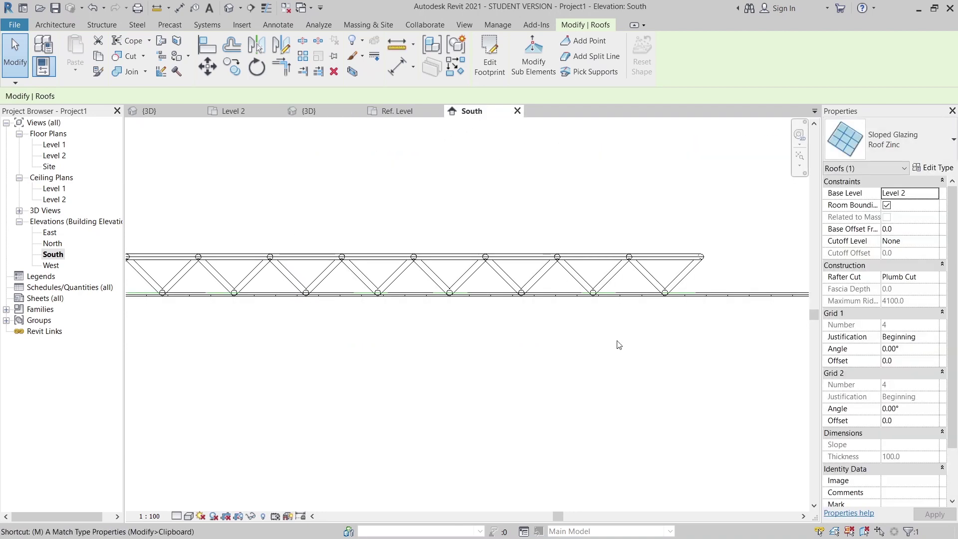
Step: Move the roof up 700, then down 120 so it rests on the truss top chords
key(m)
key(v)
scroll(699, 304, up, 2)
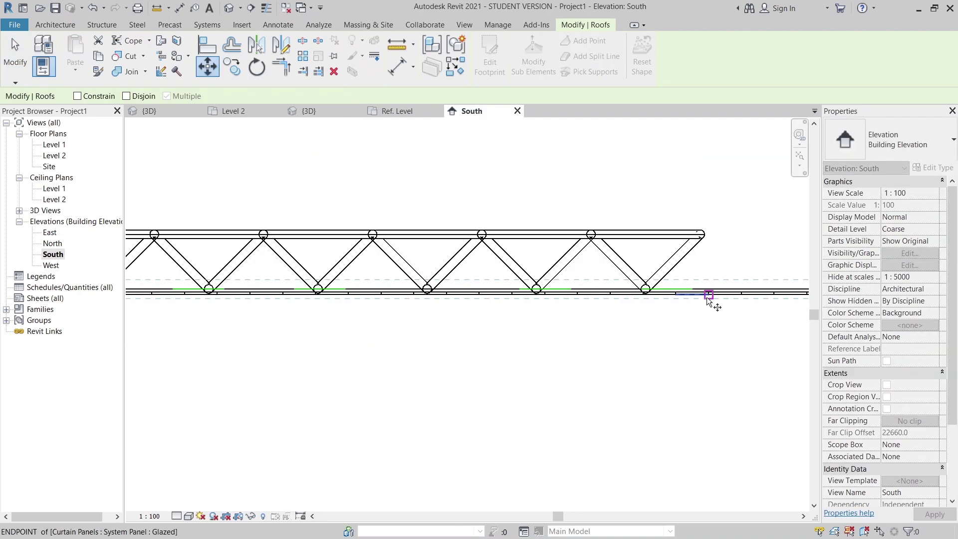
click(716, 335)
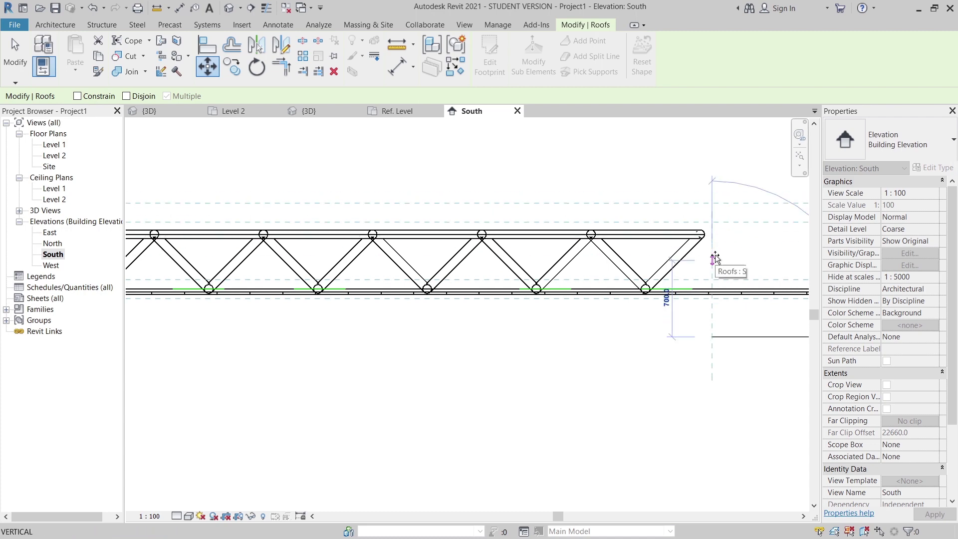
click(717, 267)
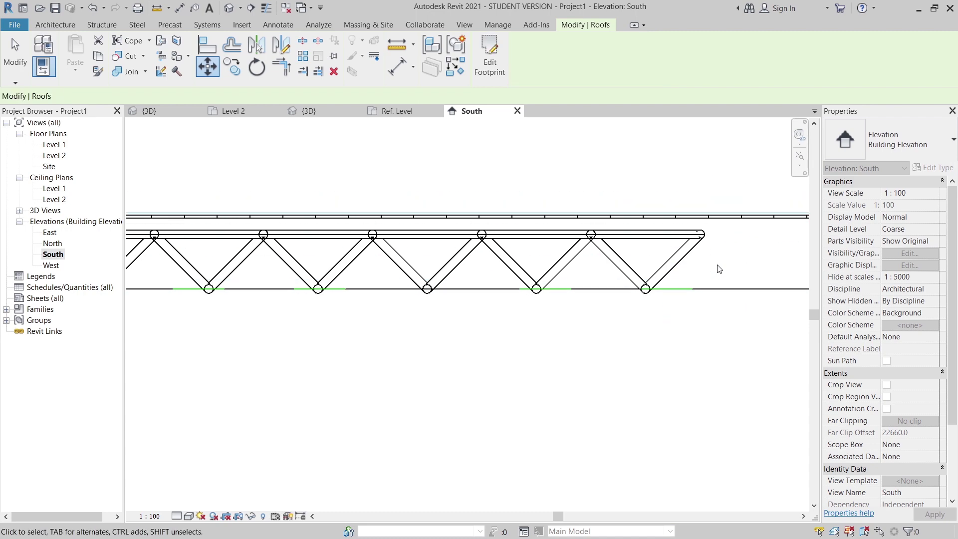
scroll(373, 223, up, 3)
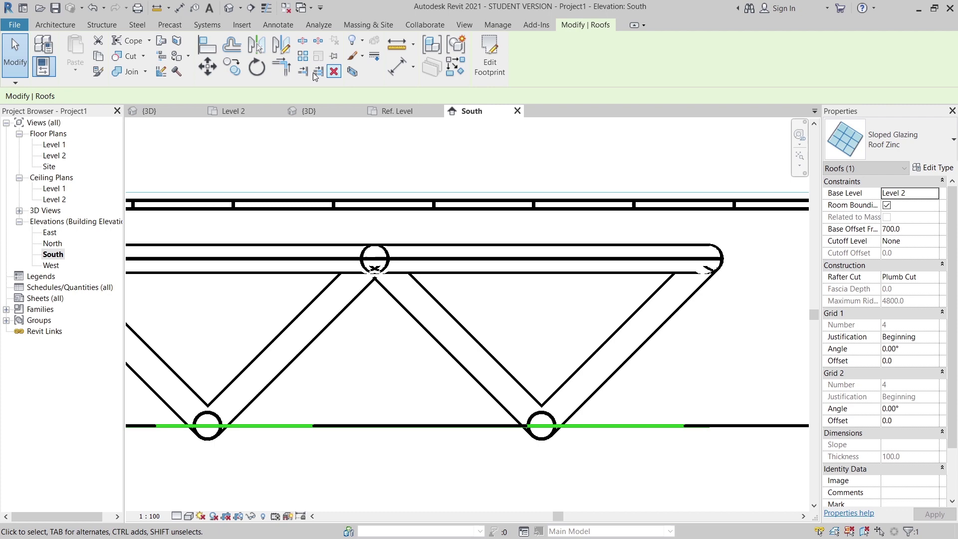
click(198, 70)
click(534, 208)
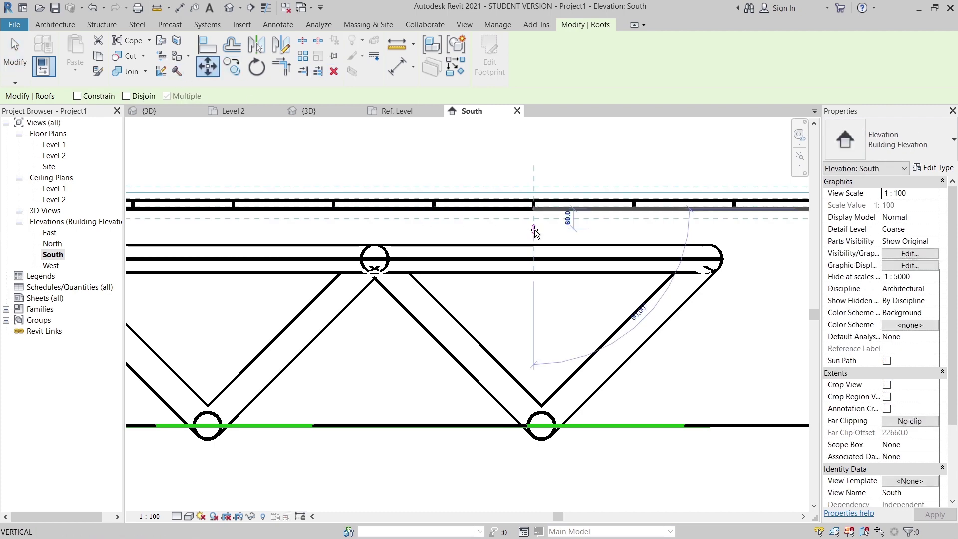
click(535, 246)
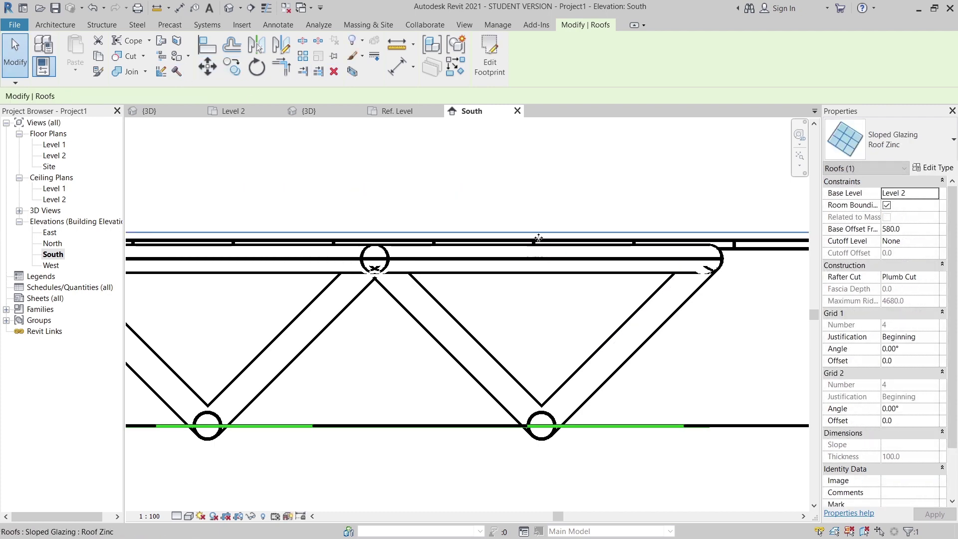
key(Escape)
scroll(548, 210, down, 3)
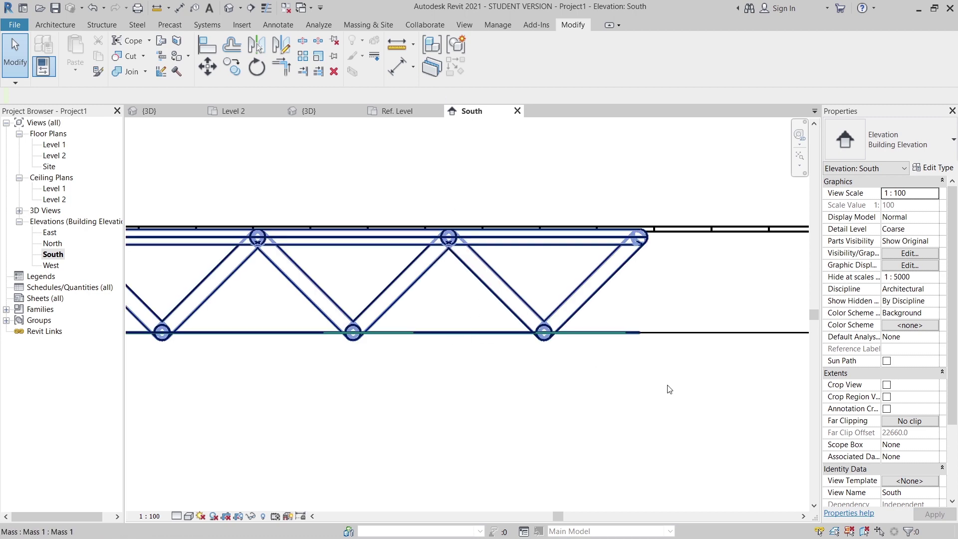
scroll(669, 389, down, 5)
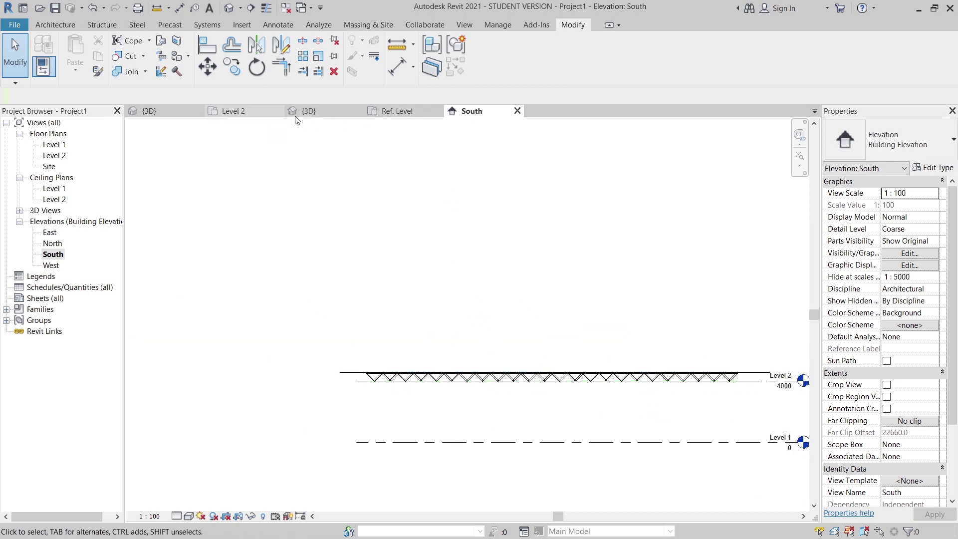
Step: Close the Ref. Level view and orbit the 3D view to inspect the zinc roof over the trusses
click(309, 111)
shift+middle_drag(424, 225, 590, 411)
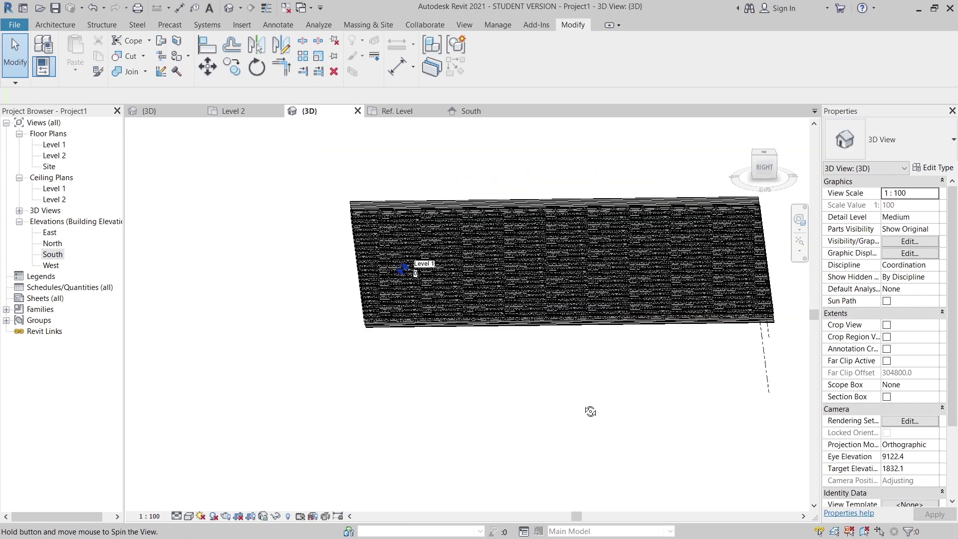
click(438, 111)
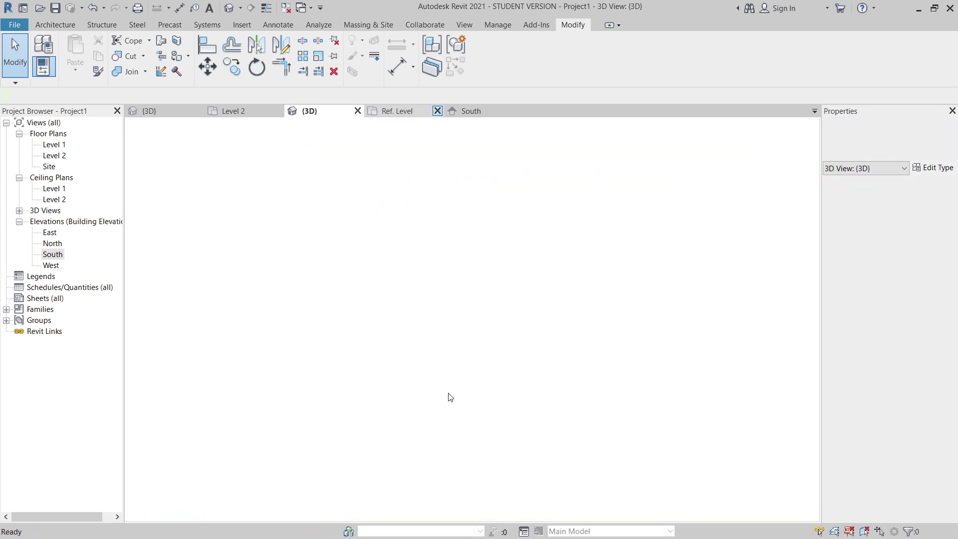
mouse_move(459, 393)
shift+middle_down()
mouse_move(528, 336)
mouse_move(544, 361)
mouse_move(271, 277)
shift+middle_up()
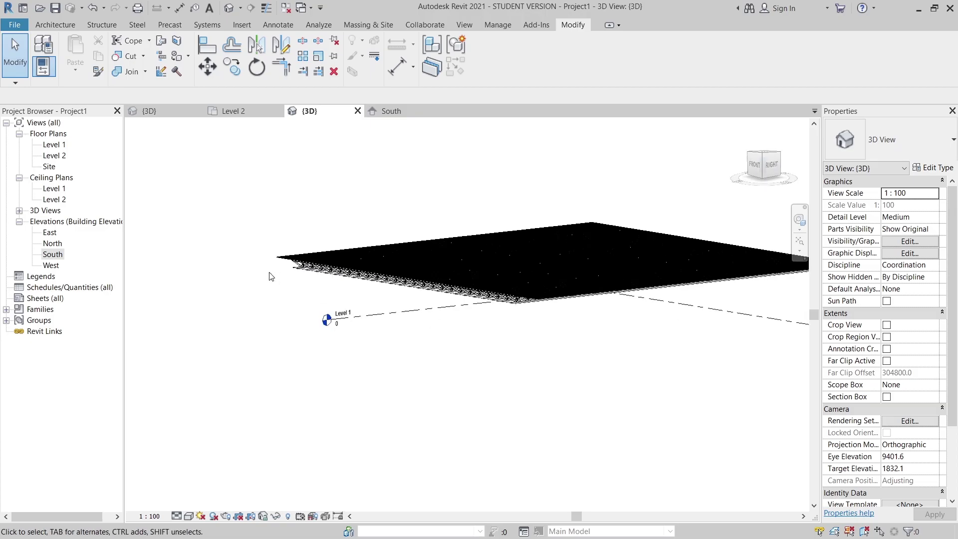
scroll(271, 277, up, 2)
scroll(340, 241, up, 4)
shift+middle_drag(434, 244, 378, 259)
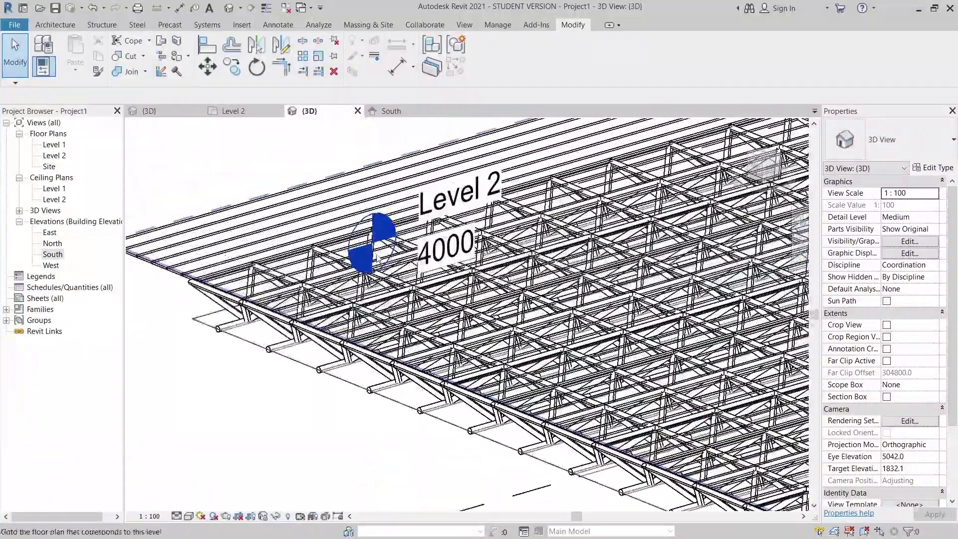
scroll(378, 258, down, 3)
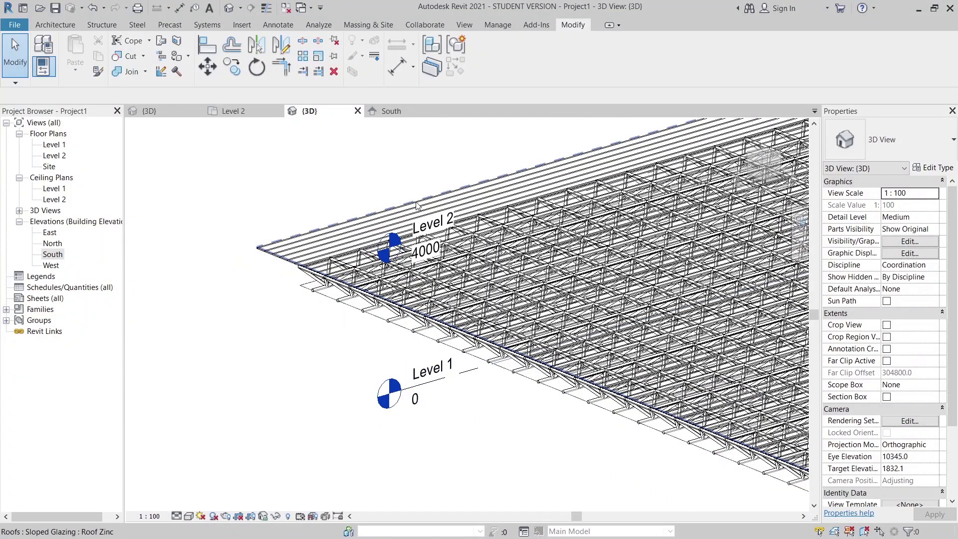
Step: Hide the Levels annotation category in the 3D view's Visibility/Graphic Overrides
key(g)
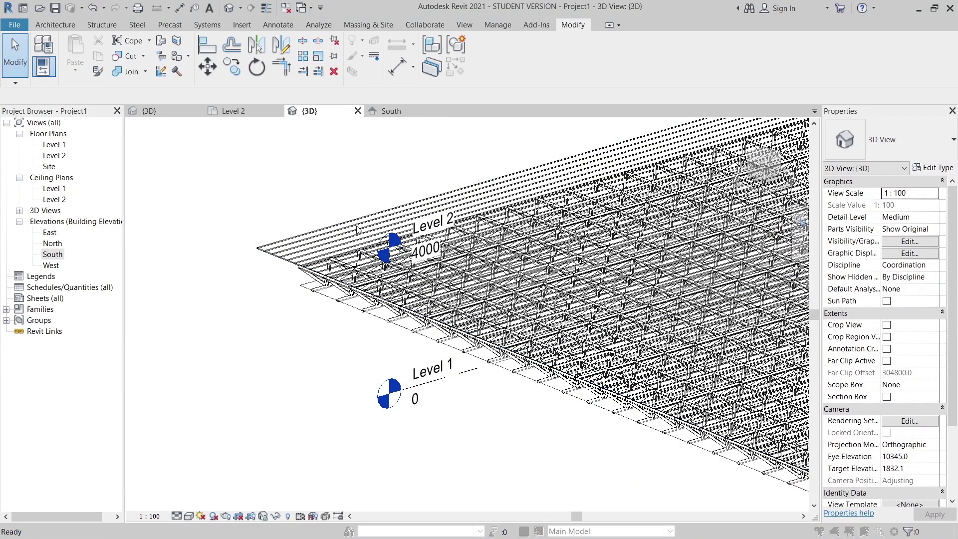
click(440, 60)
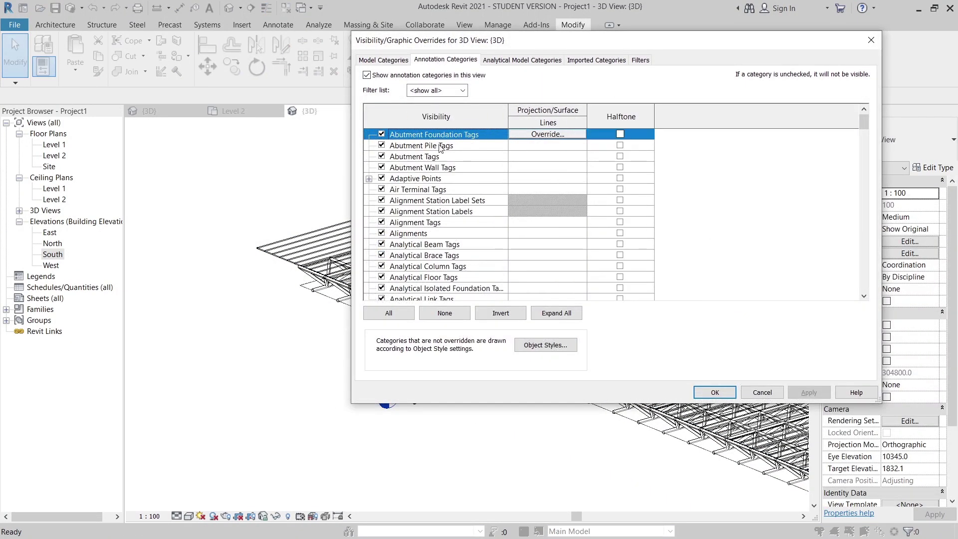
drag(865, 122, 862, 192)
click(381, 221)
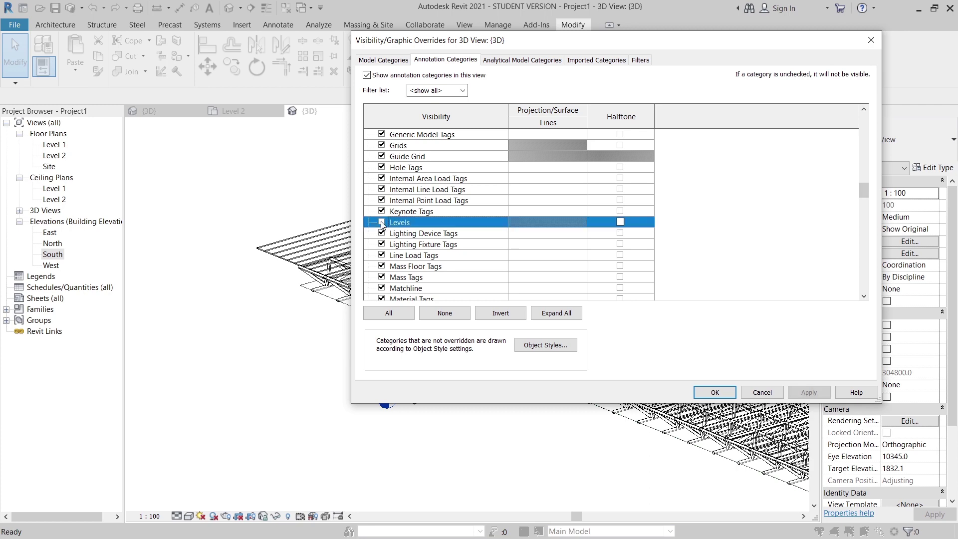
click(809, 393)
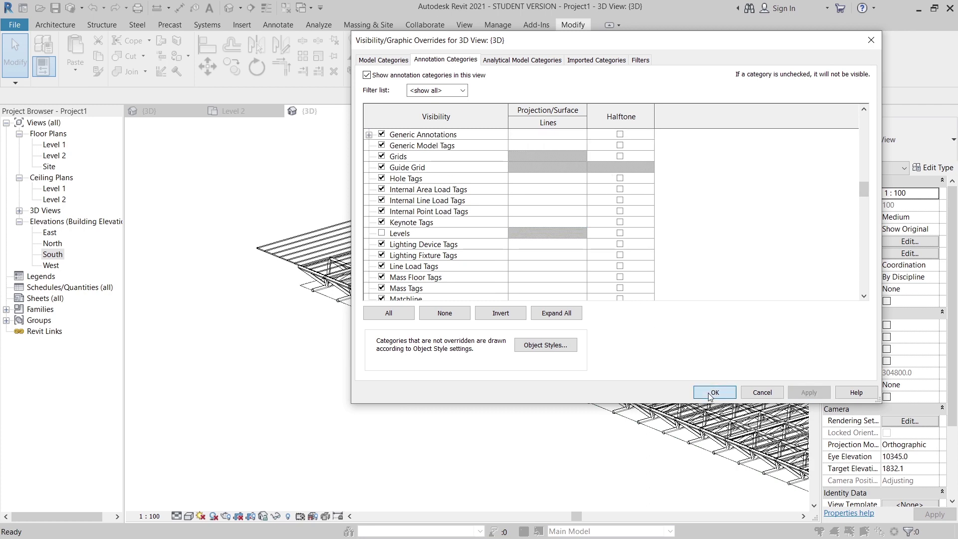
click(714, 393)
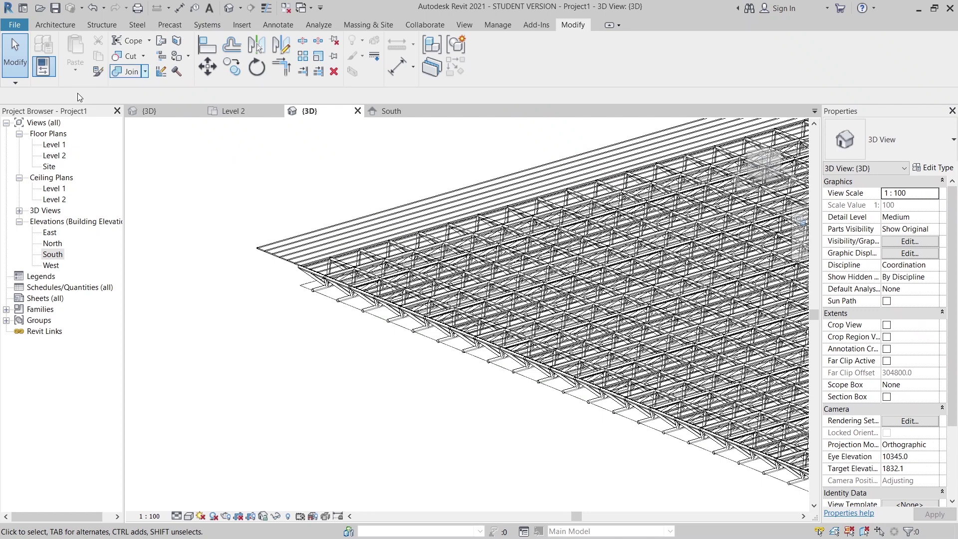
Step: Place 67 Roof Sheet profile mullions on every roof grid line, discarding the too-small ones
click(55, 25)
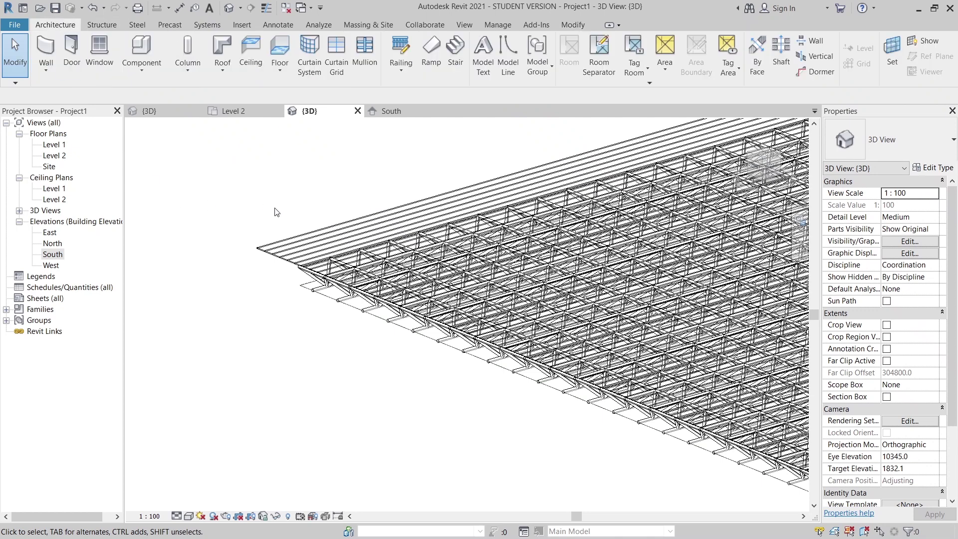
click(363, 61)
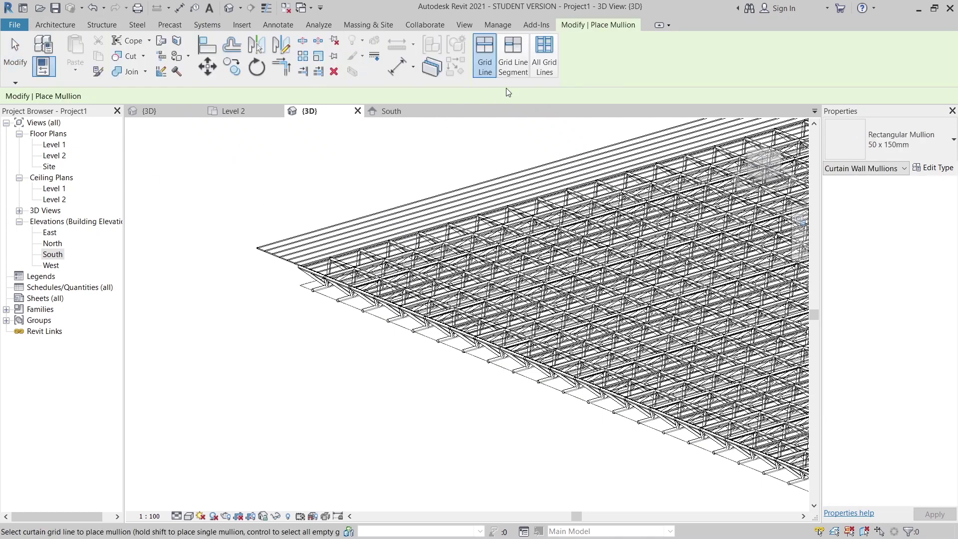
click(935, 169)
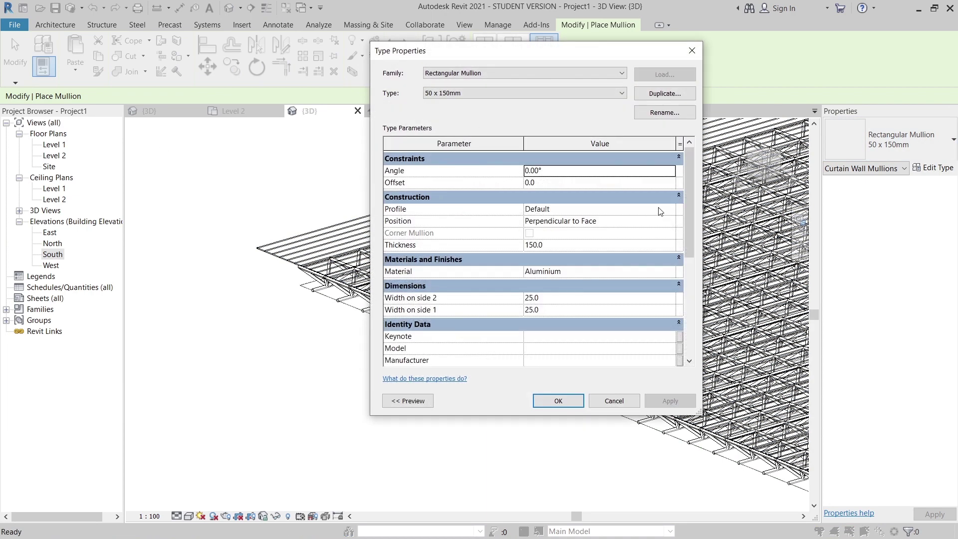
click(667, 209)
click(670, 210)
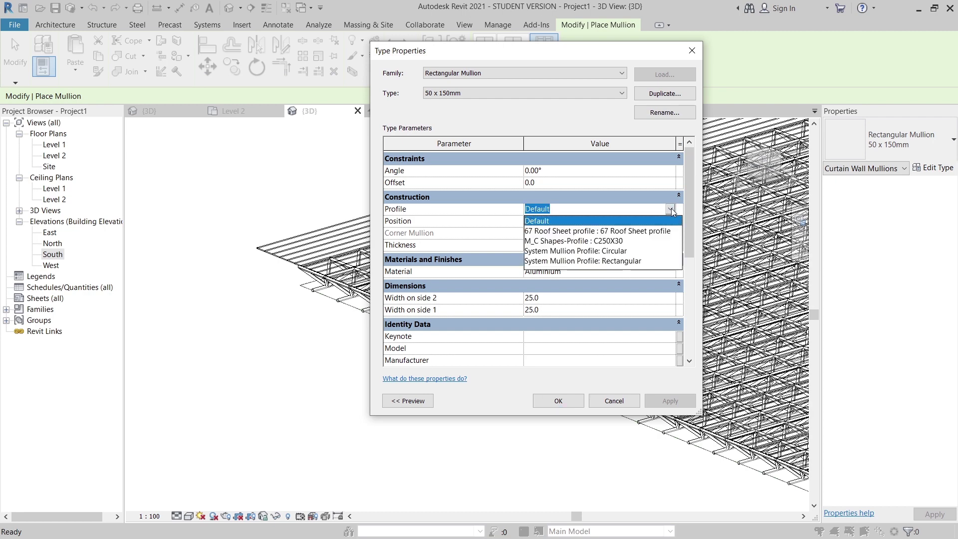
click(652, 231)
click(558, 402)
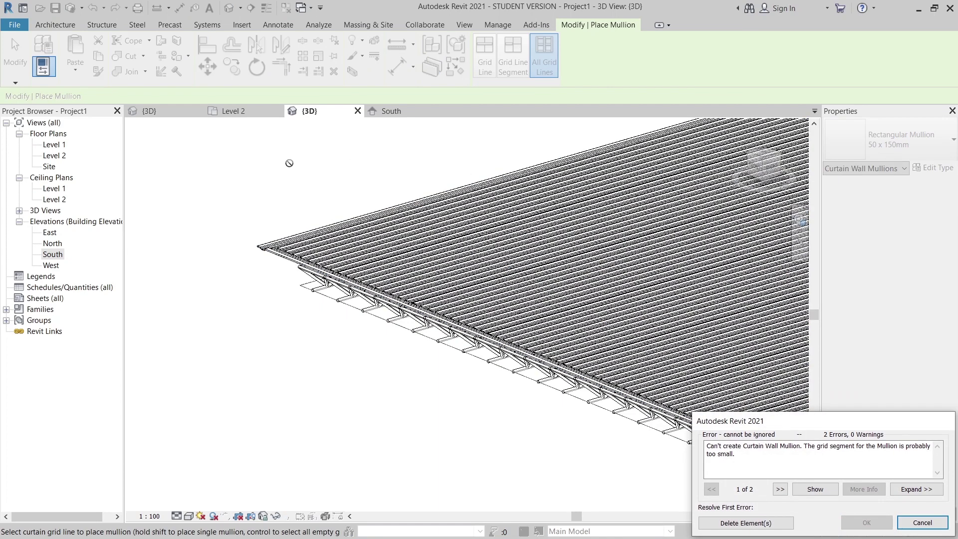
click(757, 523)
key(Escape)
key(Escape)
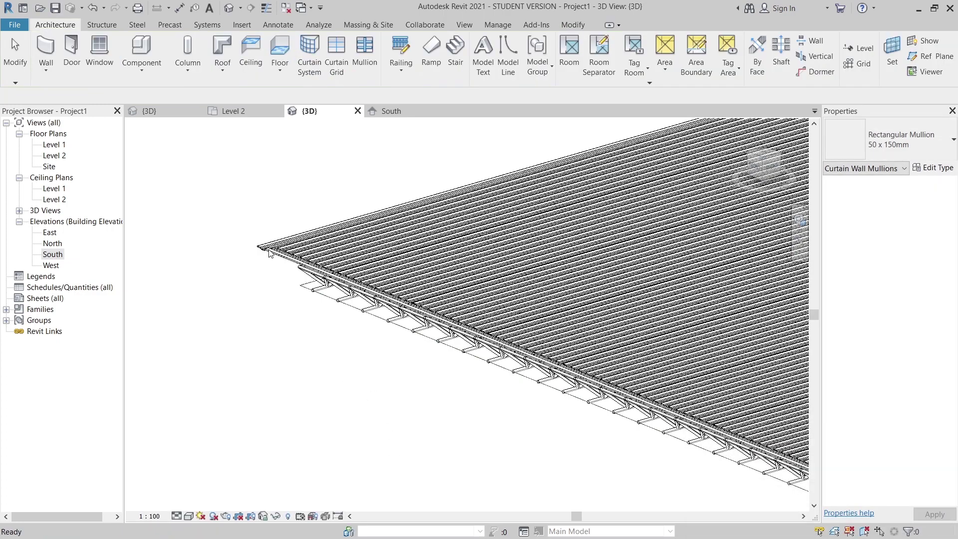
Step: Delete all mullions along the first edge gridline of the roof
scroll(273, 215, up, 5)
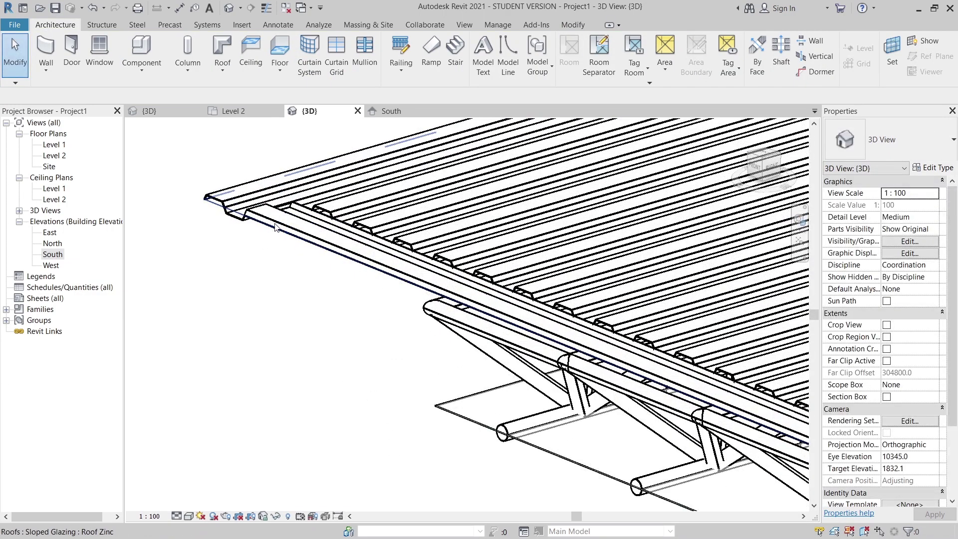
click(277, 219)
right_click(268, 245)
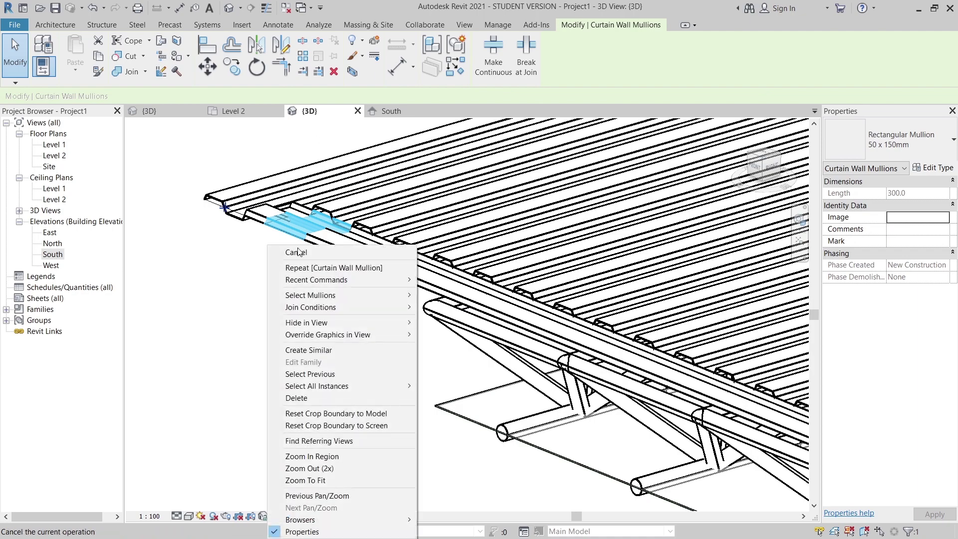
mouse_move(315, 295)
click(501, 294)
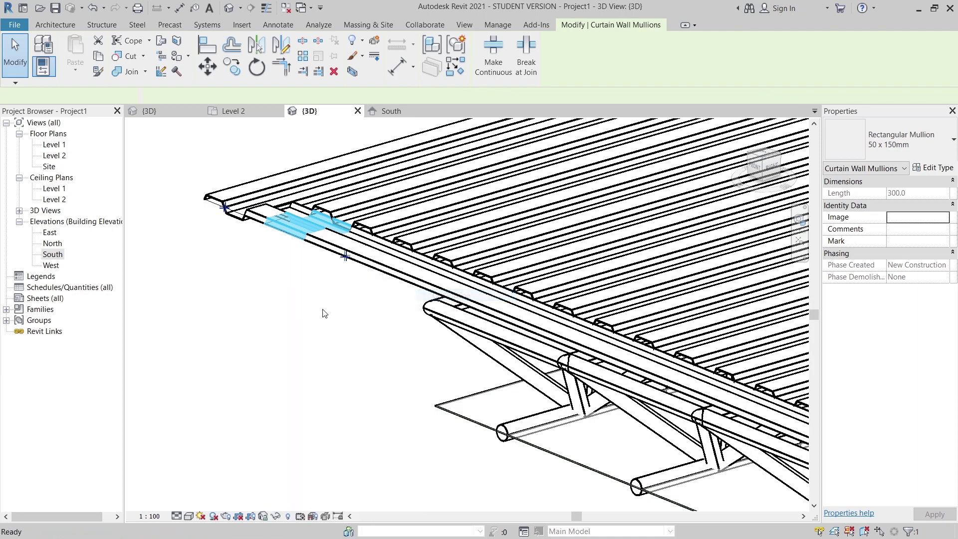
click(323, 313)
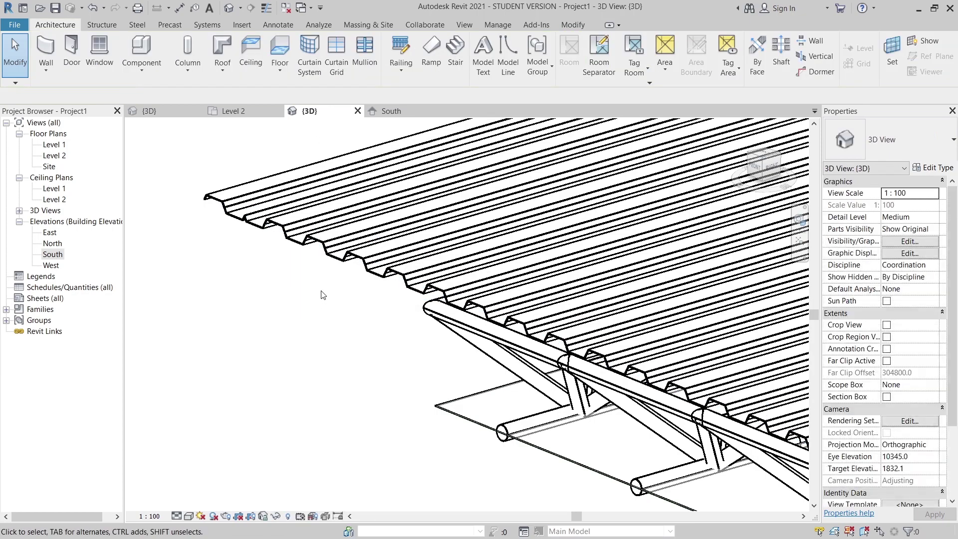
Step: Delete the 92 mullions on the edge gridline at the roof's right tip
scroll(608, 352, down, 5)
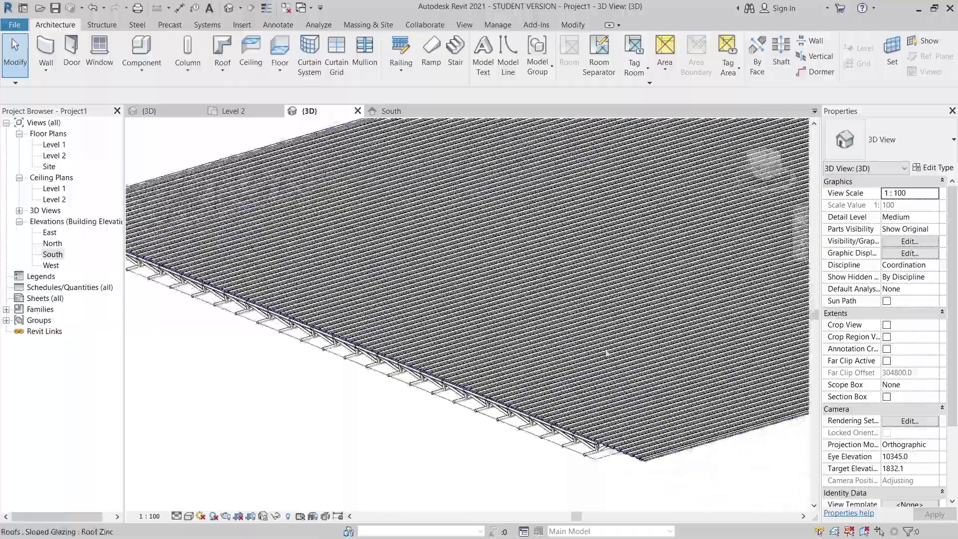
middle_drag(607, 352, 437, 355)
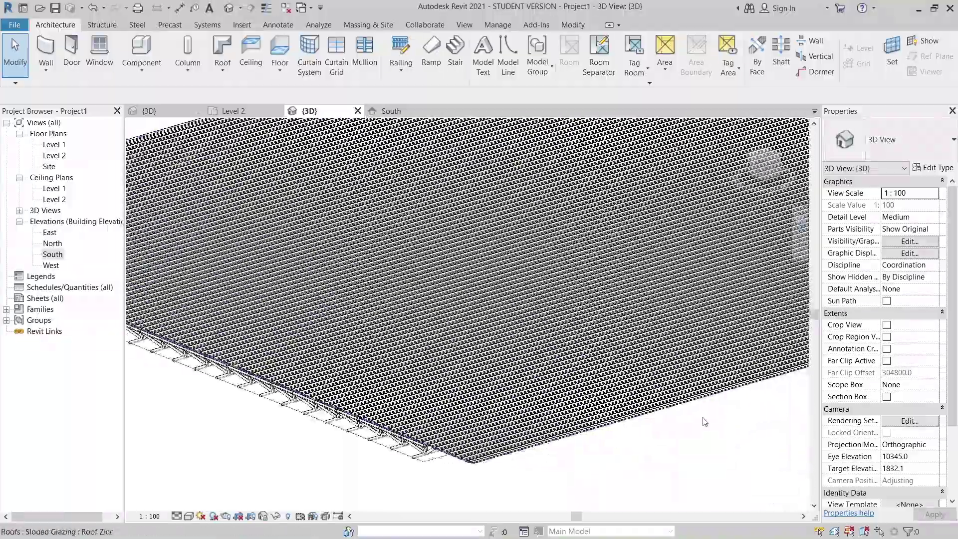
middle_drag(674, 441, 592, 462)
scroll(503, 456, up, 4)
middle_drag(502, 456, 621, 428)
scroll(520, 442, down, 4)
middle_drag(425, 456, 164, 508)
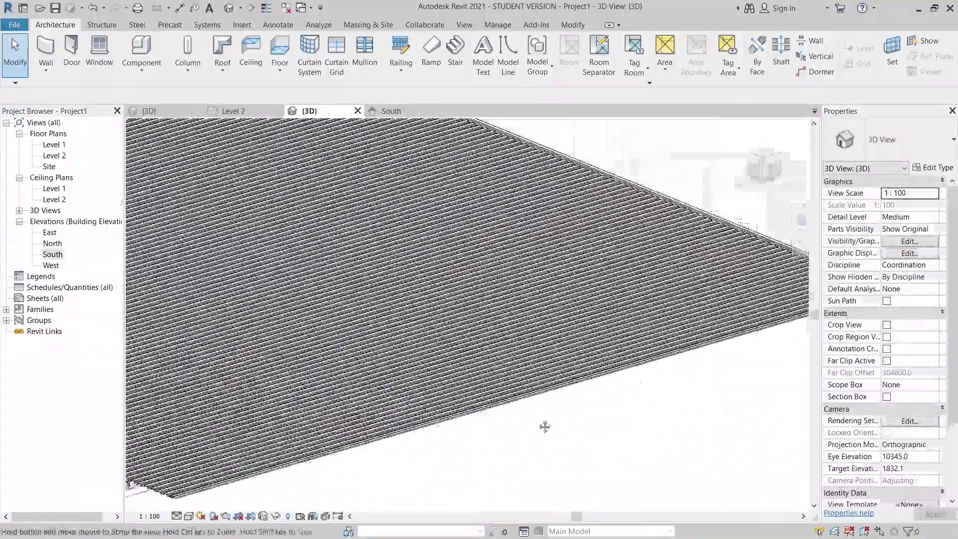
middle_drag(543, 425, 509, 432)
scroll(510, 432, down, 2)
scroll(740, 335, up, 6)
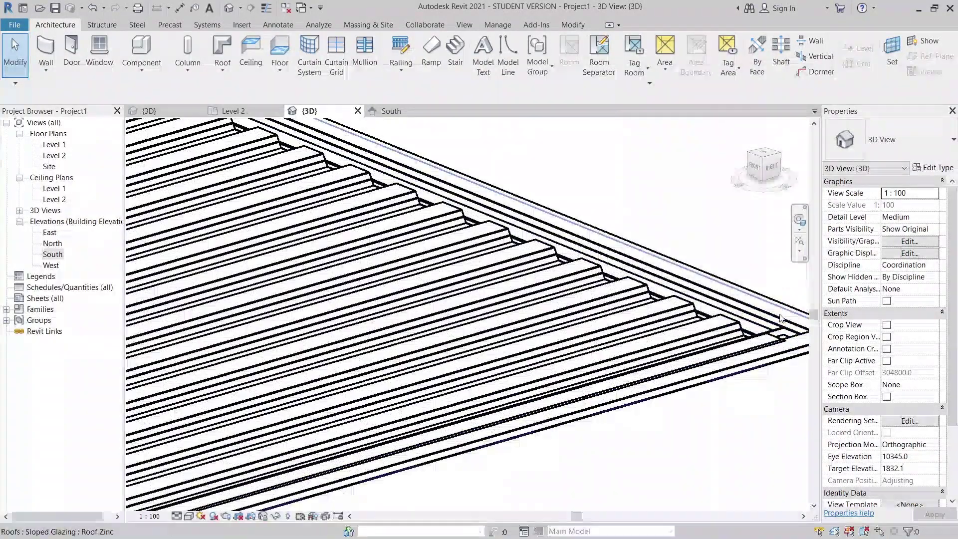
click(777, 318)
right_click(777, 318)
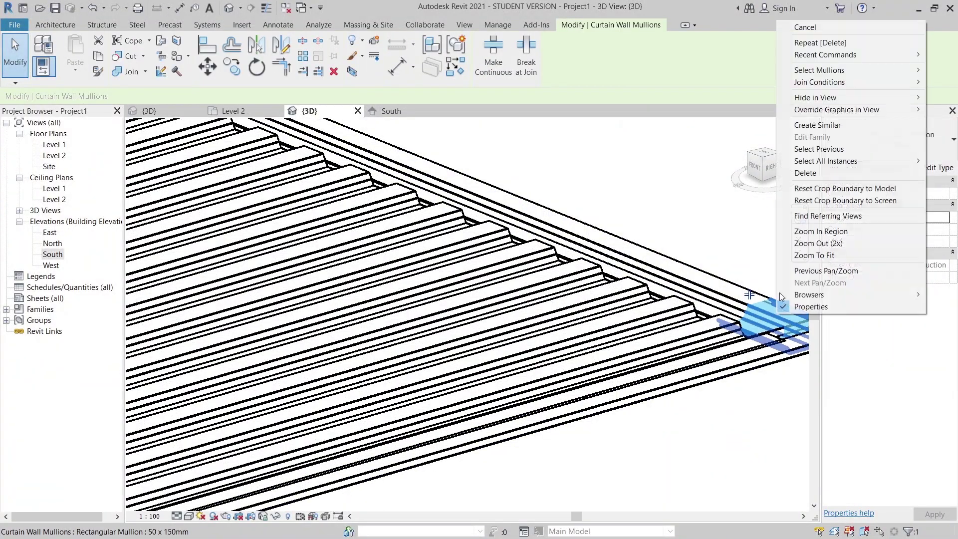
mouse_move(832, 70)
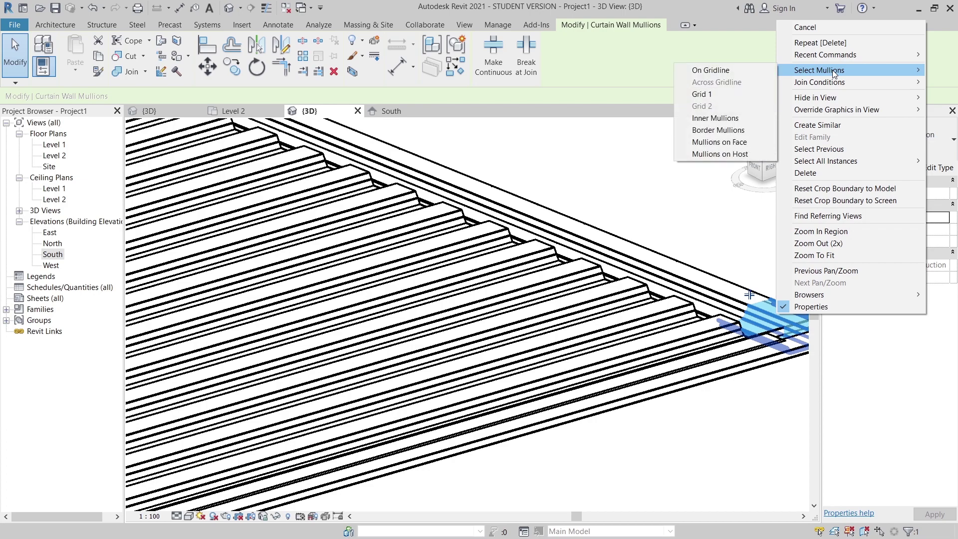
click(738, 70)
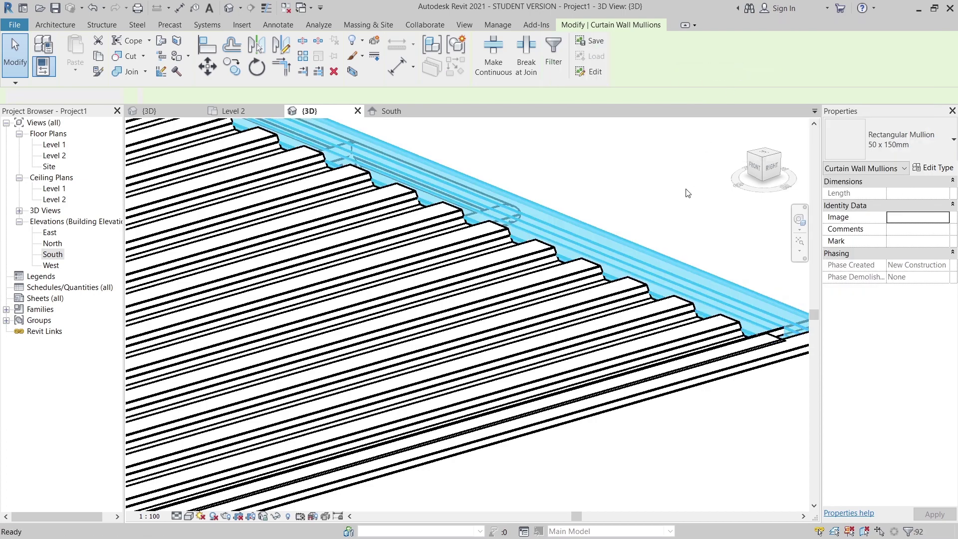
key(Delete)
scroll(682, 216, down, 5)
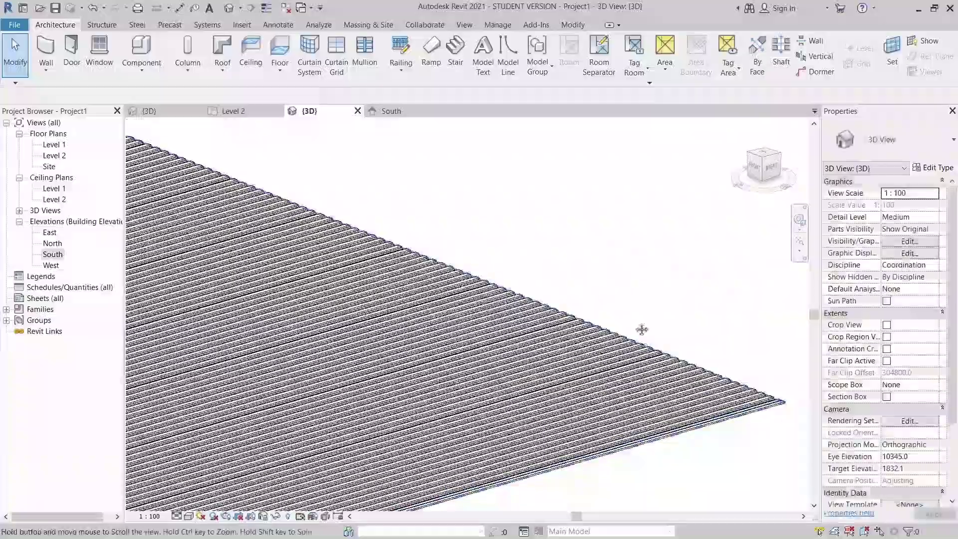
Step: Orbit and zoom to frame the truss edge beneath the corrugated roof
shift+middle_drag(642, 329, 519, 387)
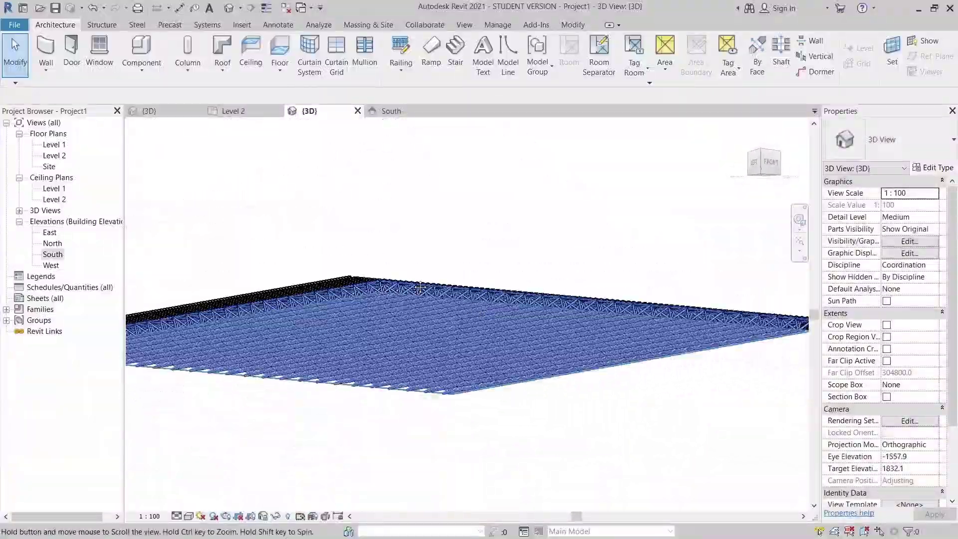
scroll(457, 244, up, 5)
shift+middle_drag(457, 244, 576, 415)
scroll(516, 462, up, 6)
middle_drag(532, 475, 503, 423)
scroll(531, 420, down, 1)
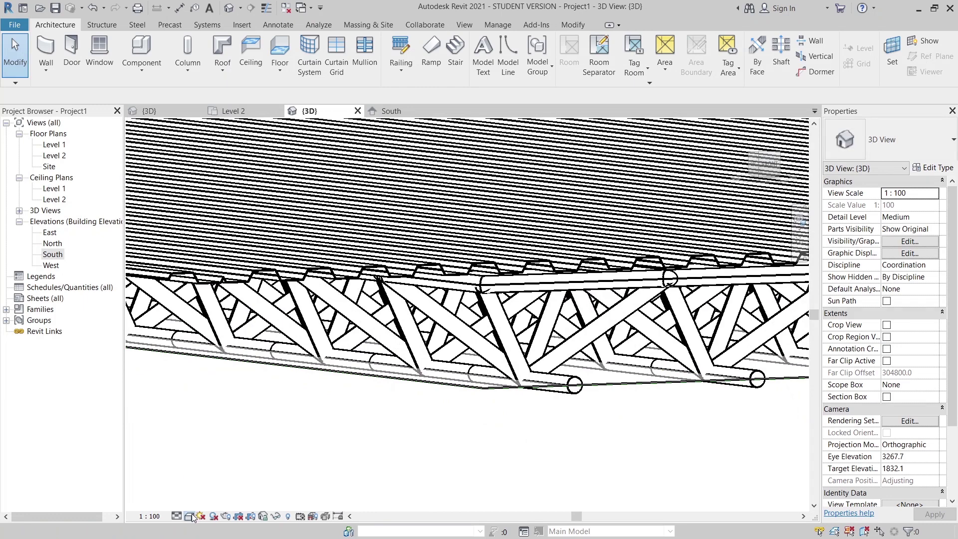
Step: Turn on Thin Lines and bring up the Visual Style menu
click(191, 516)
click(367, 475)
click(266, 8)
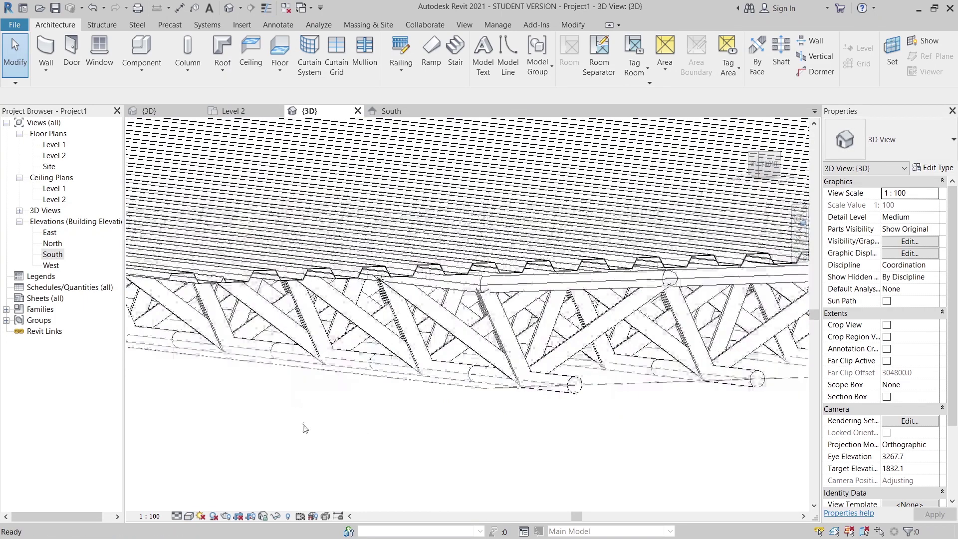
click(189, 517)
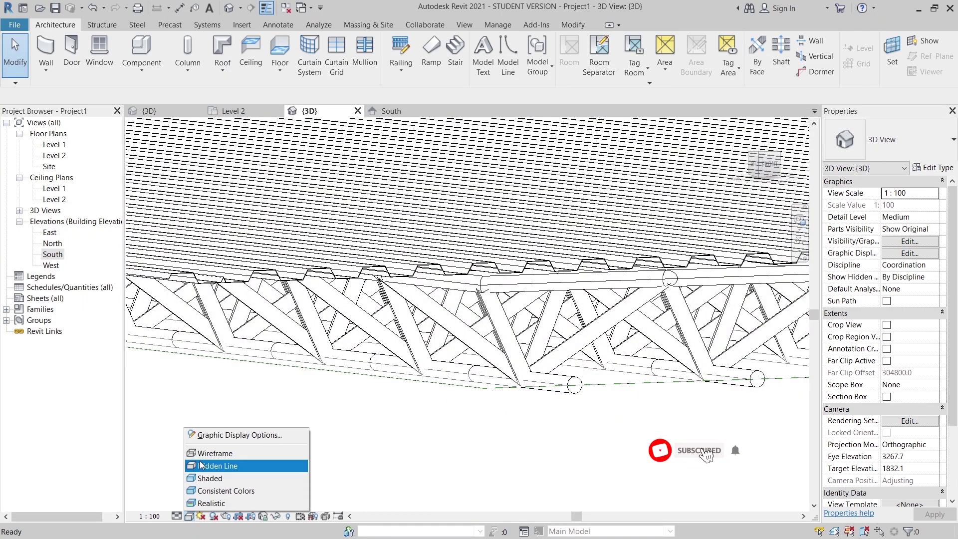
Step: Enable Show Ambient Shadows in Graphic Display Options and orbit to inspect the truss and roof
click(239, 434)
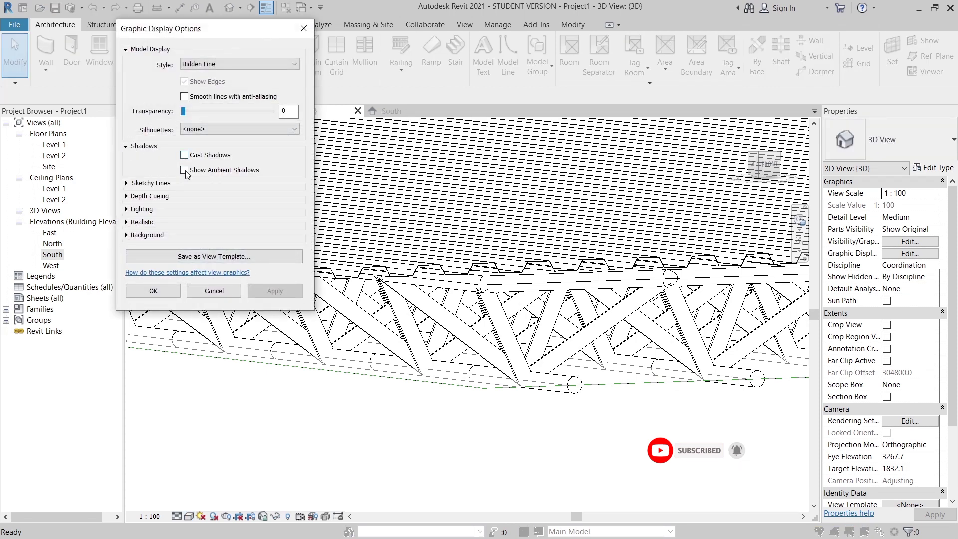
click(265, 289)
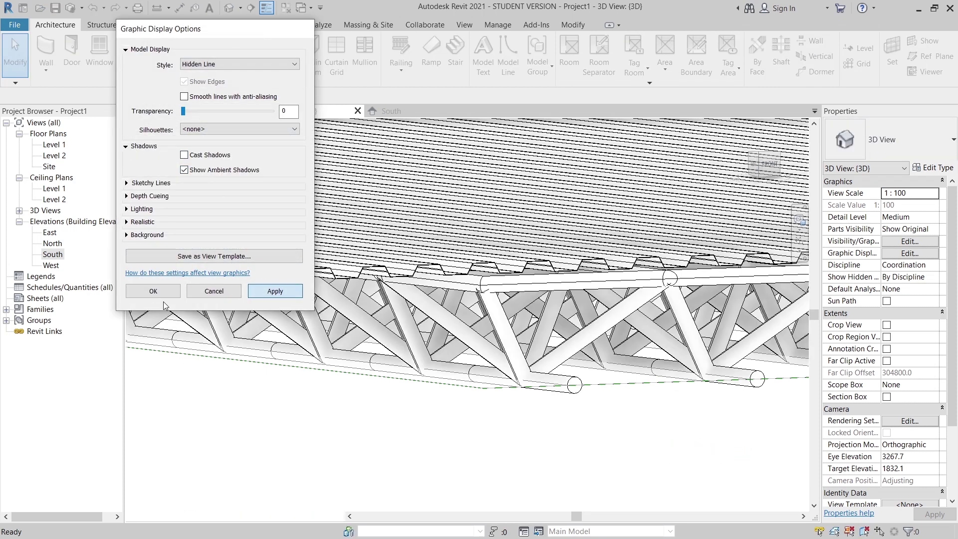
click(153, 290)
middle_drag(391, 400, 579, 454)
scroll(549, 376, up, 2)
shift+middle_drag(549, 376, 519, 435)
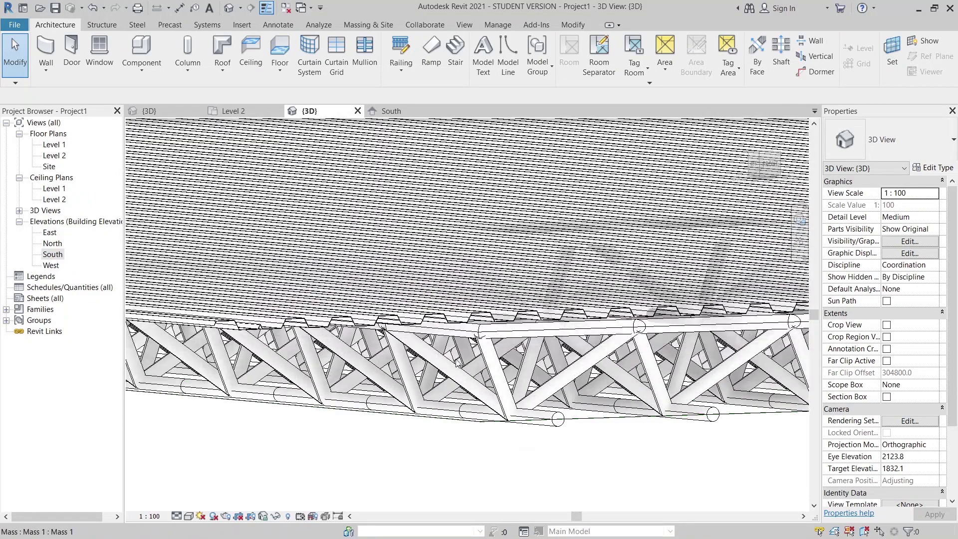
scroll(510, 442, up, 2)
middle_drag(434, 445, 441, 422)
middle_drag(450, 464, 430, 381)
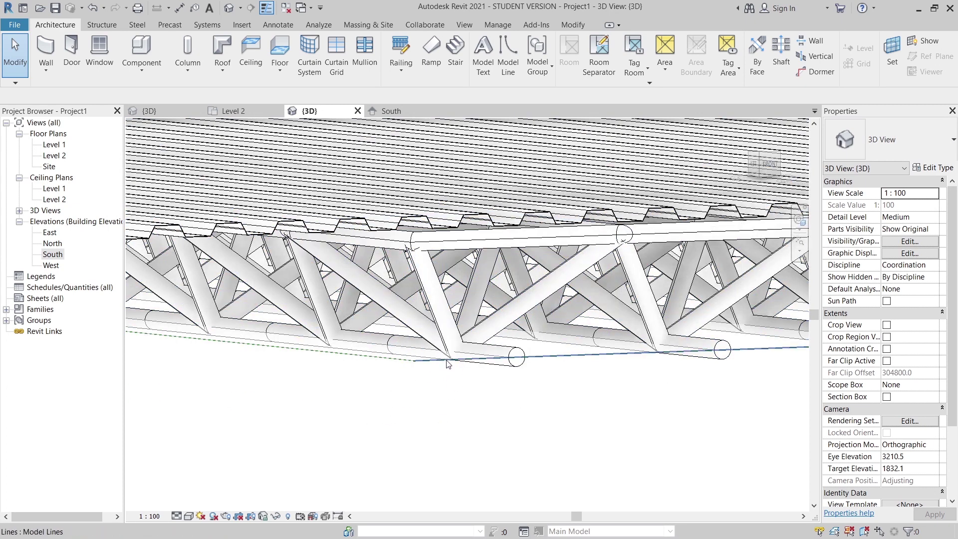
scroll(469, 407, down, 4)
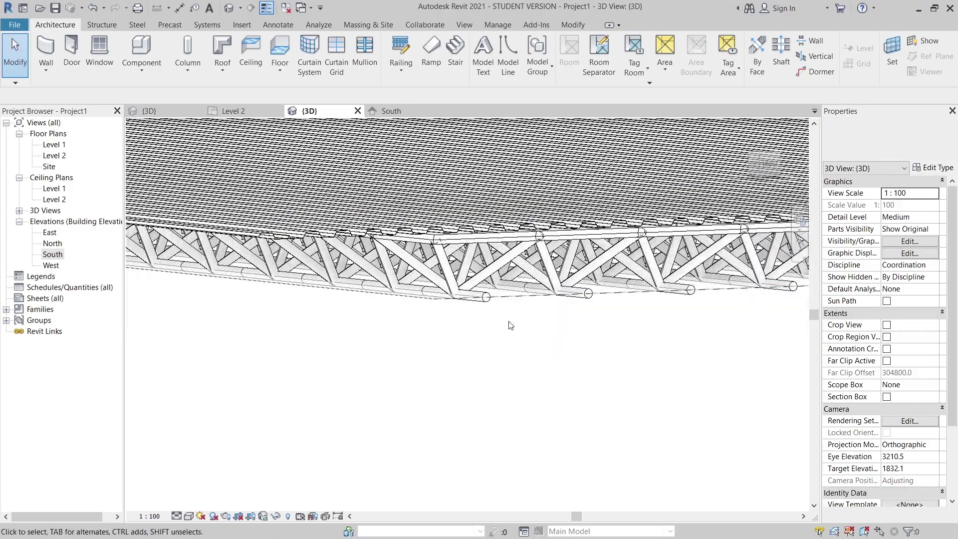
shift+middle_drag(588, 375, 527, 389)
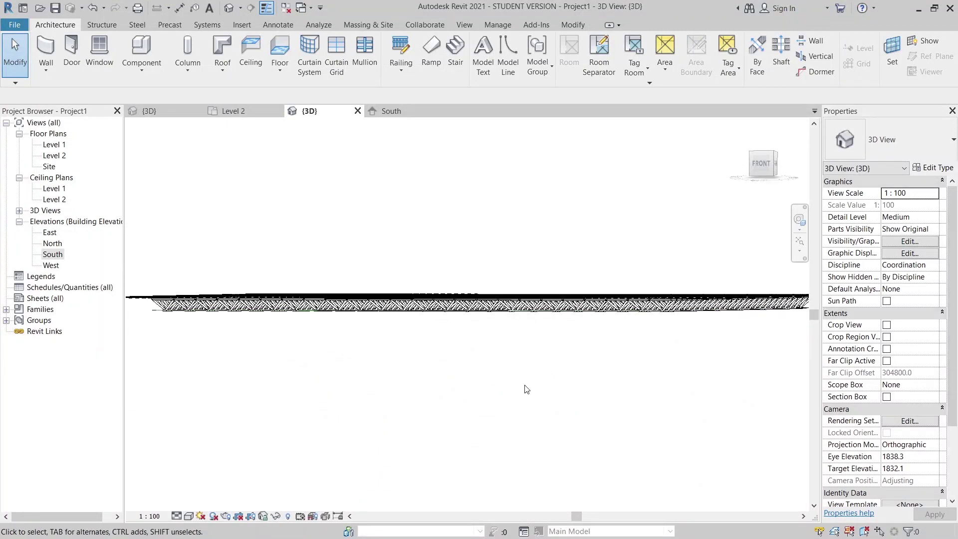